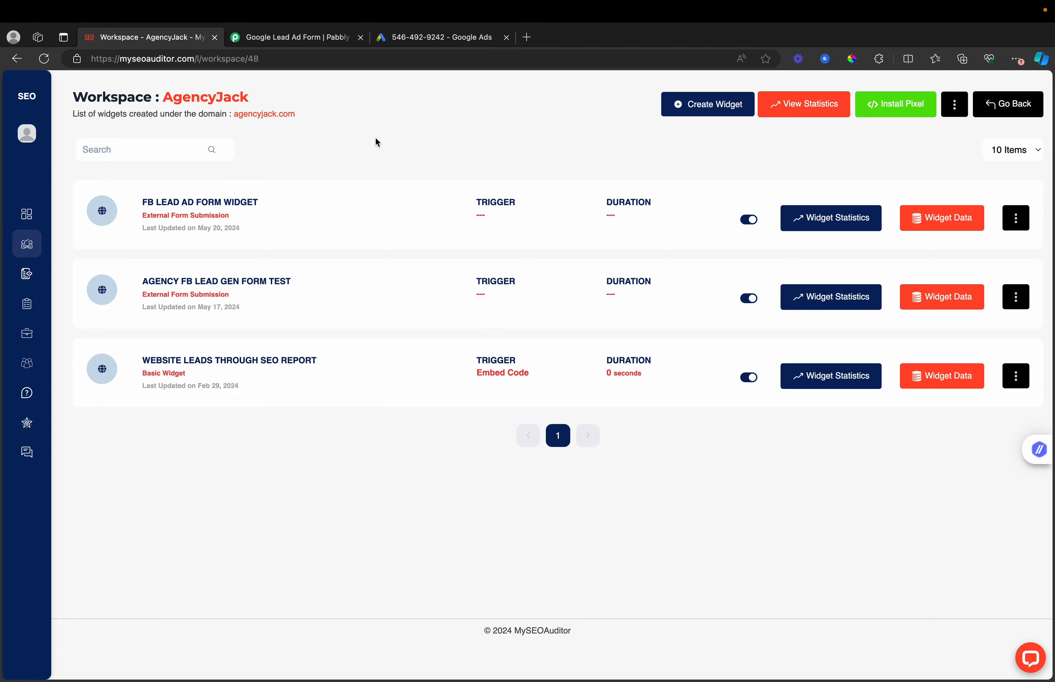
- Switch to the Google Ads lead form editor for the 'Digital Agency' form
click(429, 44)
scroll(453, 477, up, 10)
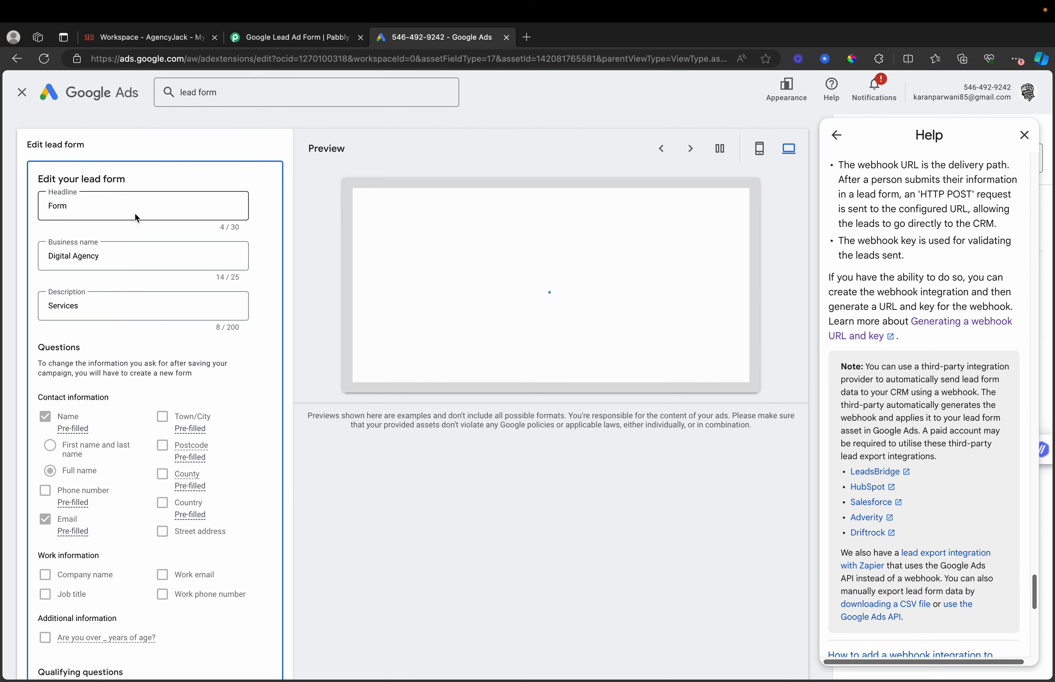
scroll(156, 302, down, 5)
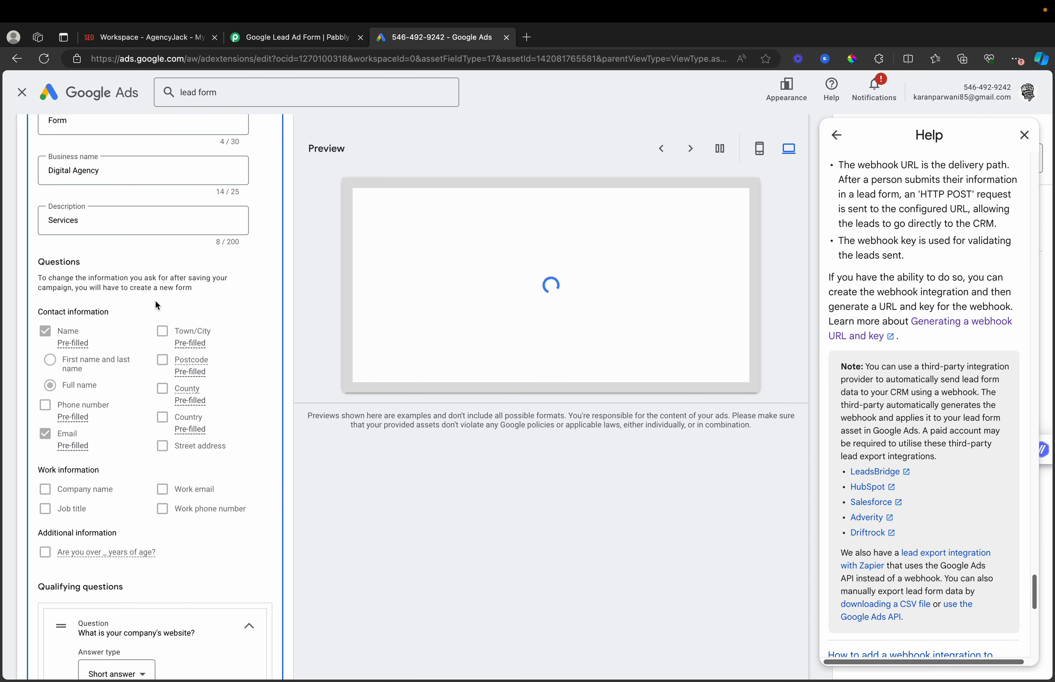
scroll(155, 299, up, 4)
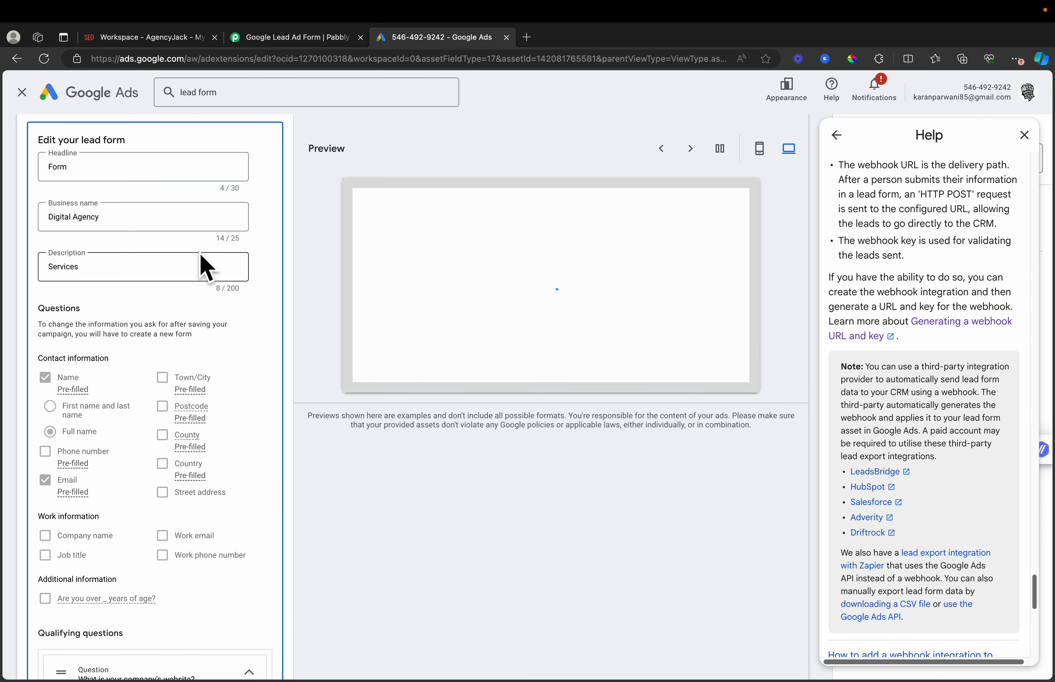
scroll(184, 360, down, 4)
scroll(184, 362, up, 2)
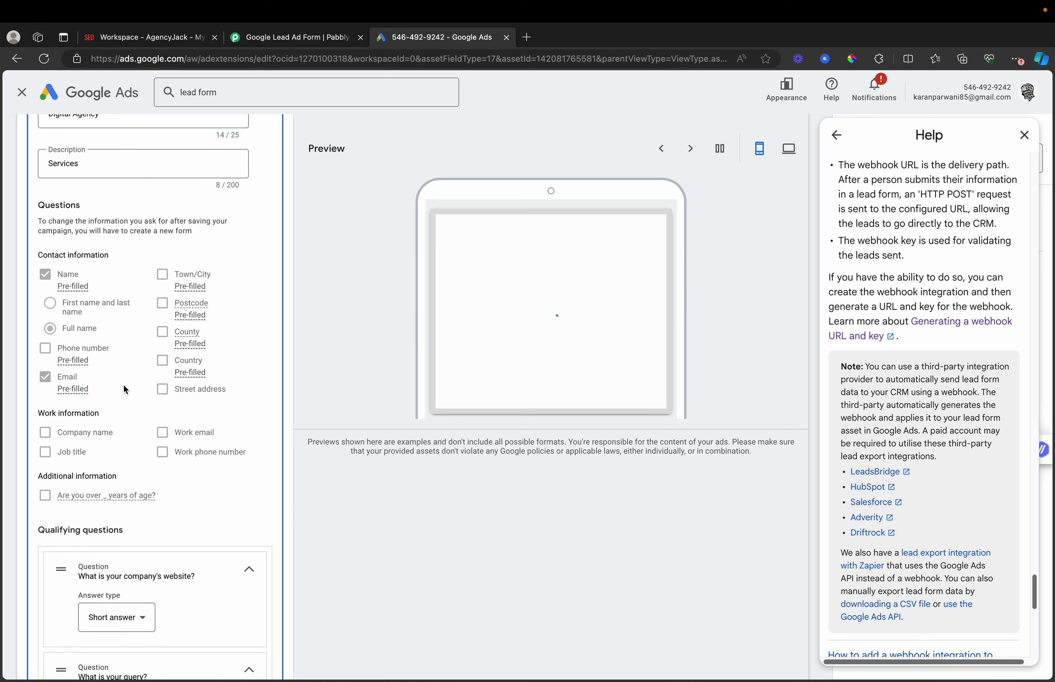
scroll(142, 363, down, 6)
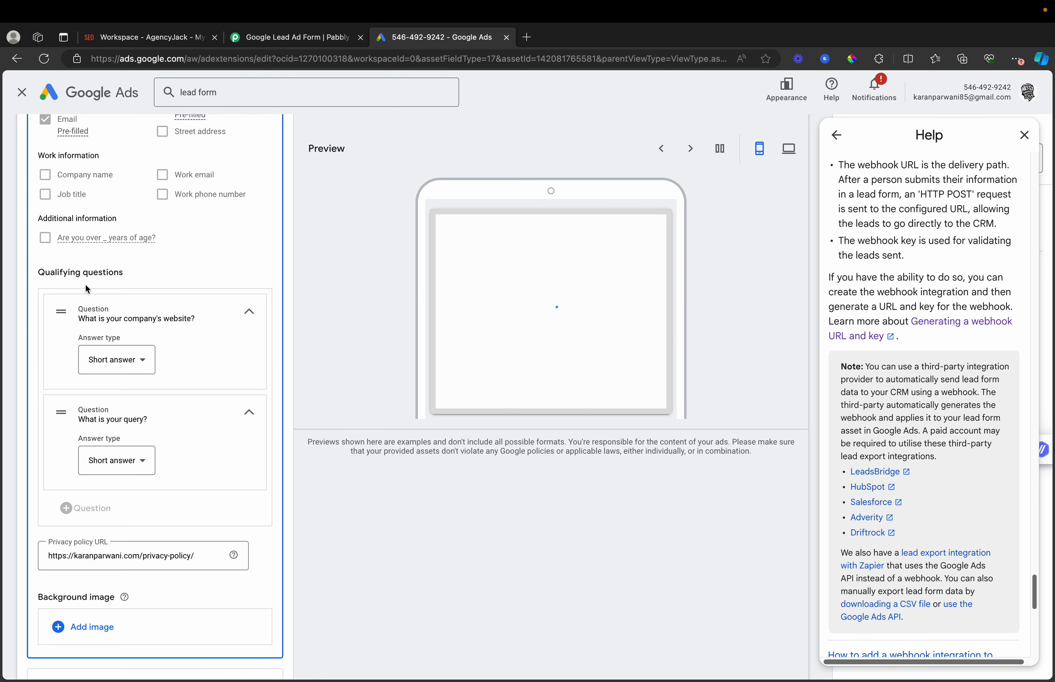
scroll(179, 314, down, 1)
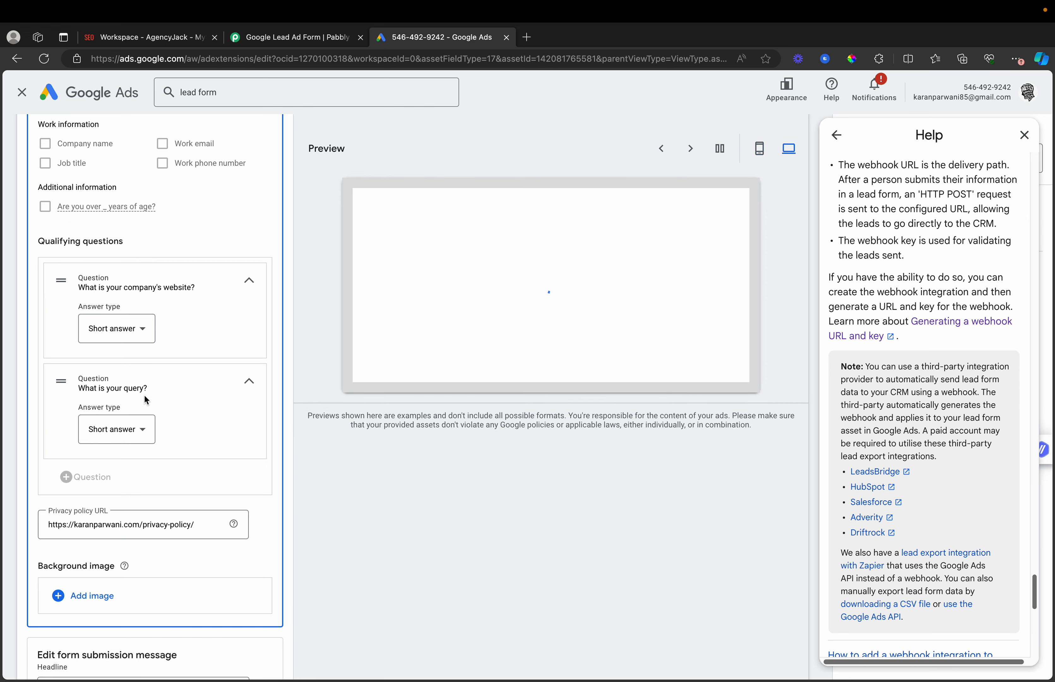
scroll(146, 426, down, 1)
scroll(146, 428, up, 10)
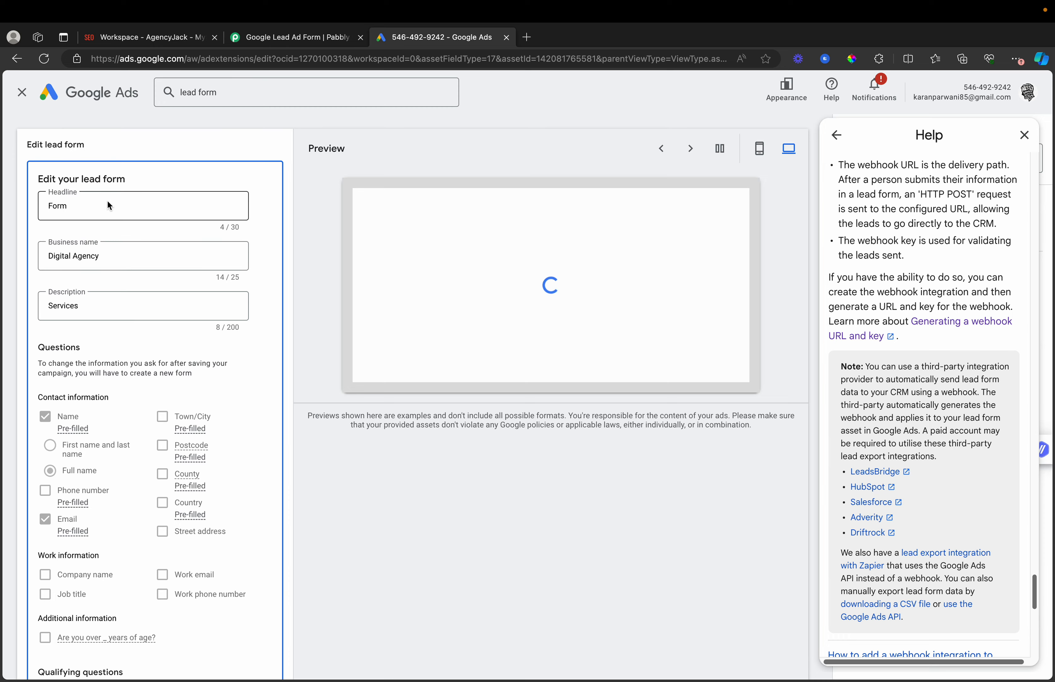
scroll(227, 310, down, 7)
scroll(114, 235, down, 10)
scroll(114, 236, up, 10)
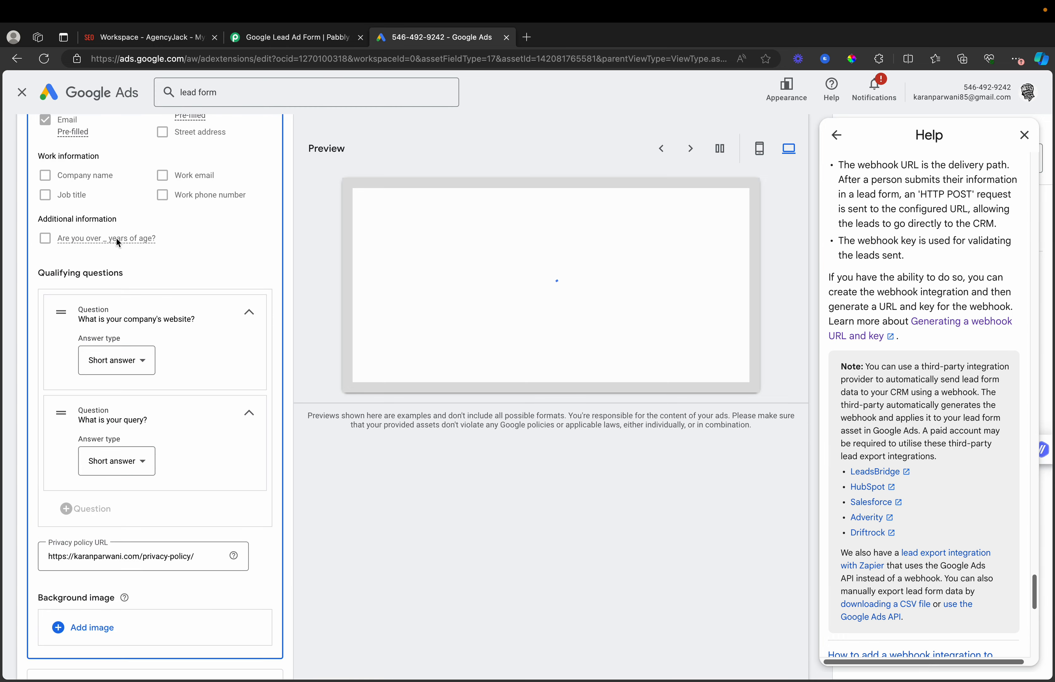
scroll(117, 233, down, 5)
scroll(124, 377, down, 10)
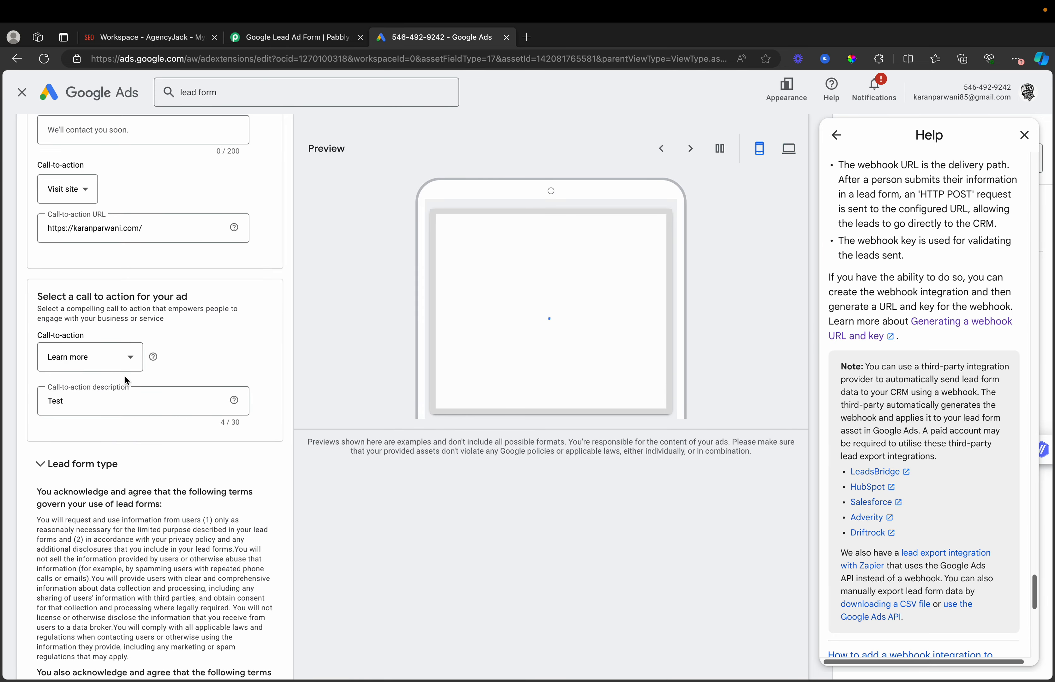
scroll(125, 375, up, 5)
scroll(125, 375, down, 7)
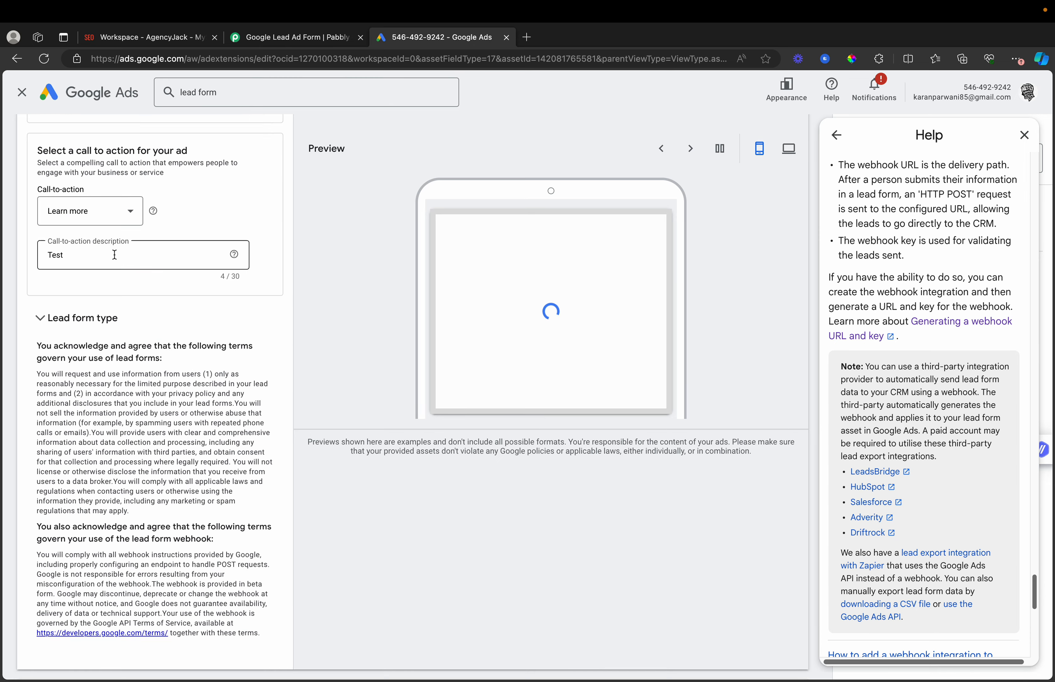
scroll(136, 277, down, 5)
scroll(135, 279, up, 12)
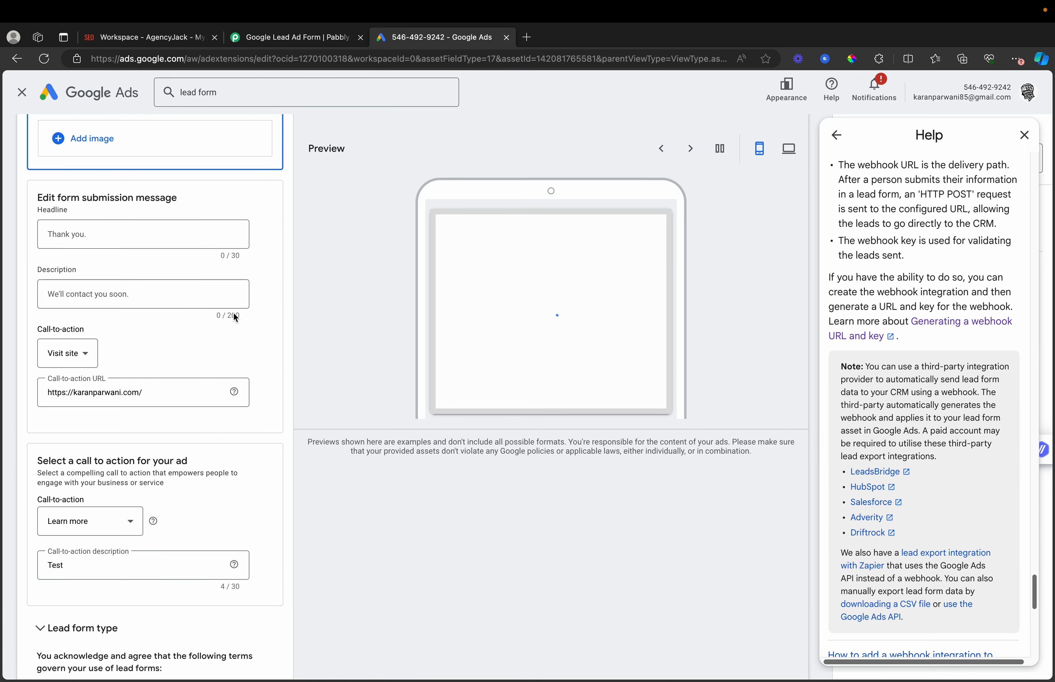
scroll(246, 320, down, 8)
scroll(212, 329, down, 7)
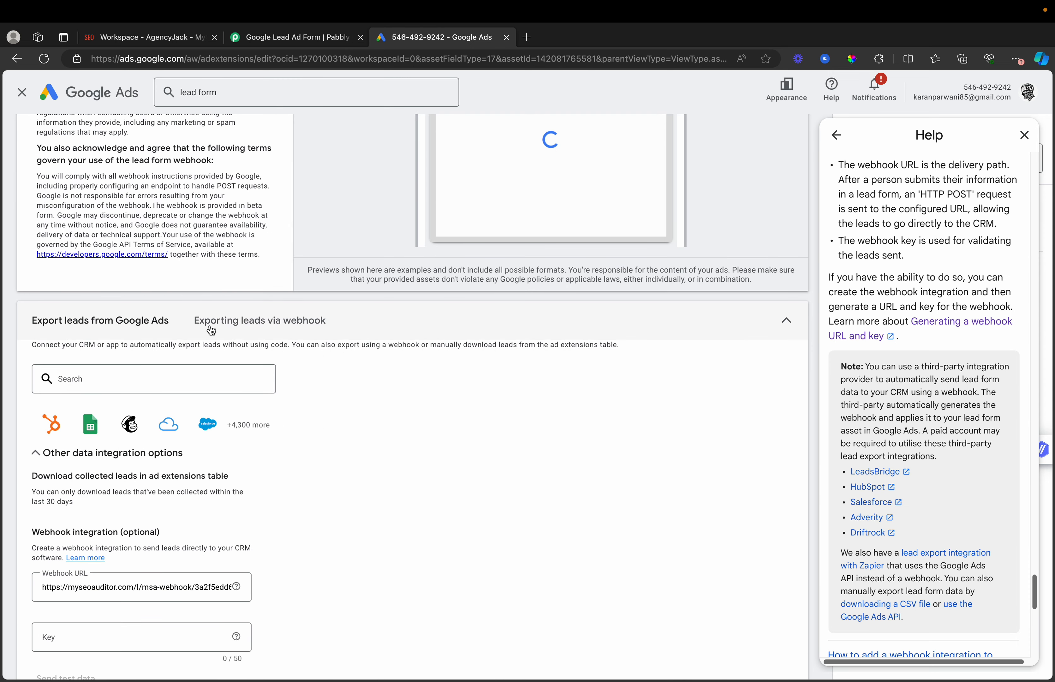
scroll(287, 322, down, 3)
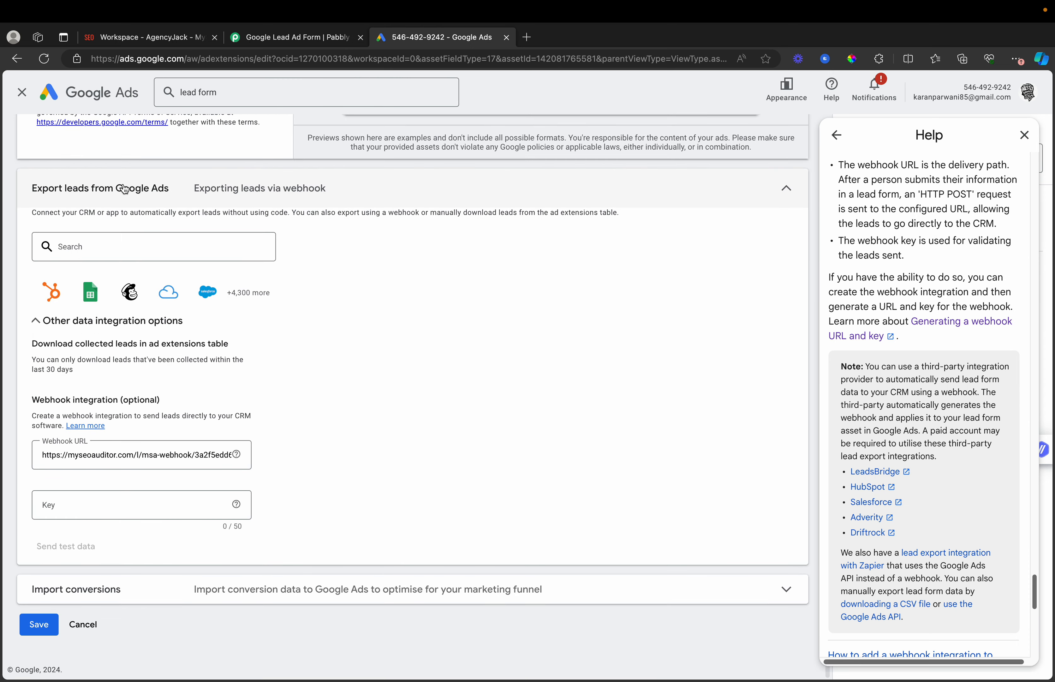
click(245, 199)
- Delete the old MySEOAuditor webhook URL from the lead form's Export leads settings
click(118, 183)
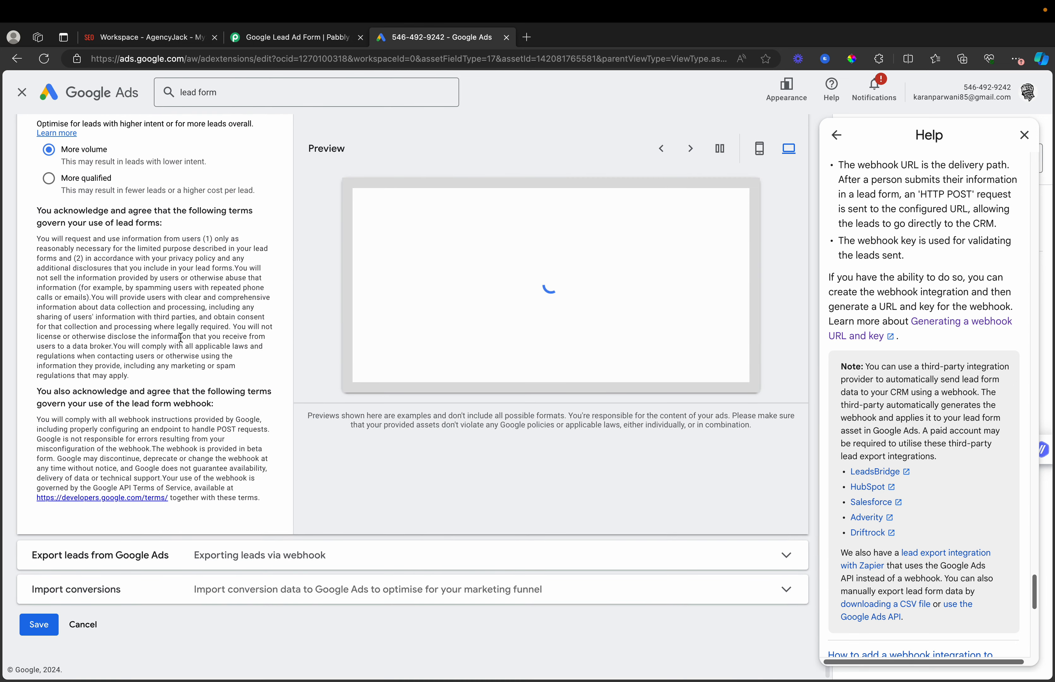
click(213, 552)
click(213, 476)
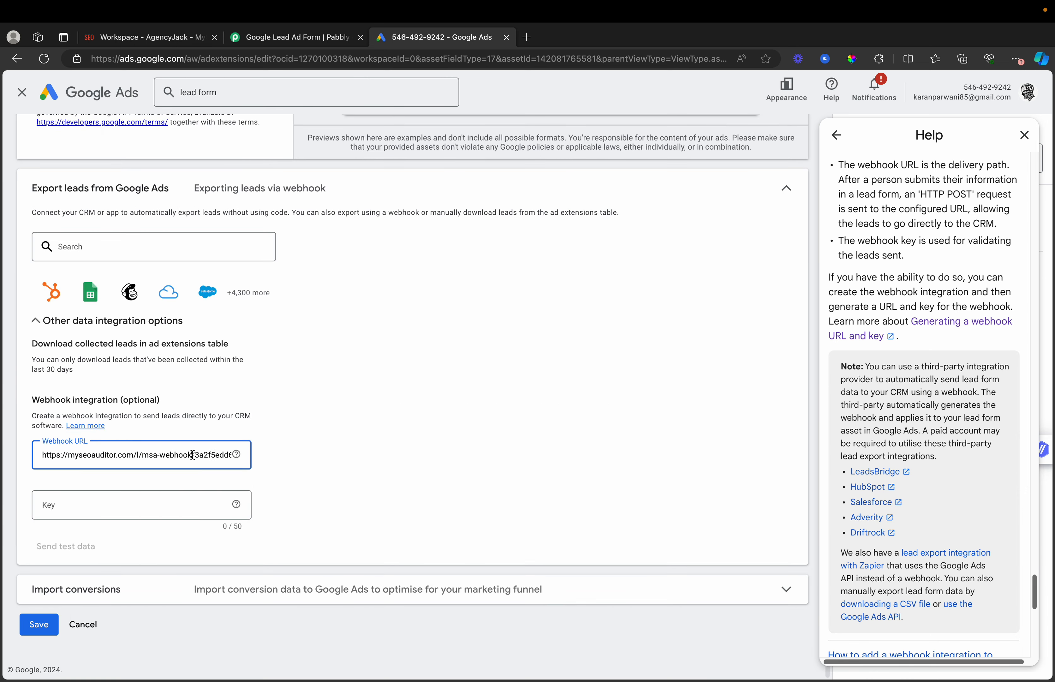
key(ctrl+a)
key(BackSpace)
click(511, 421)
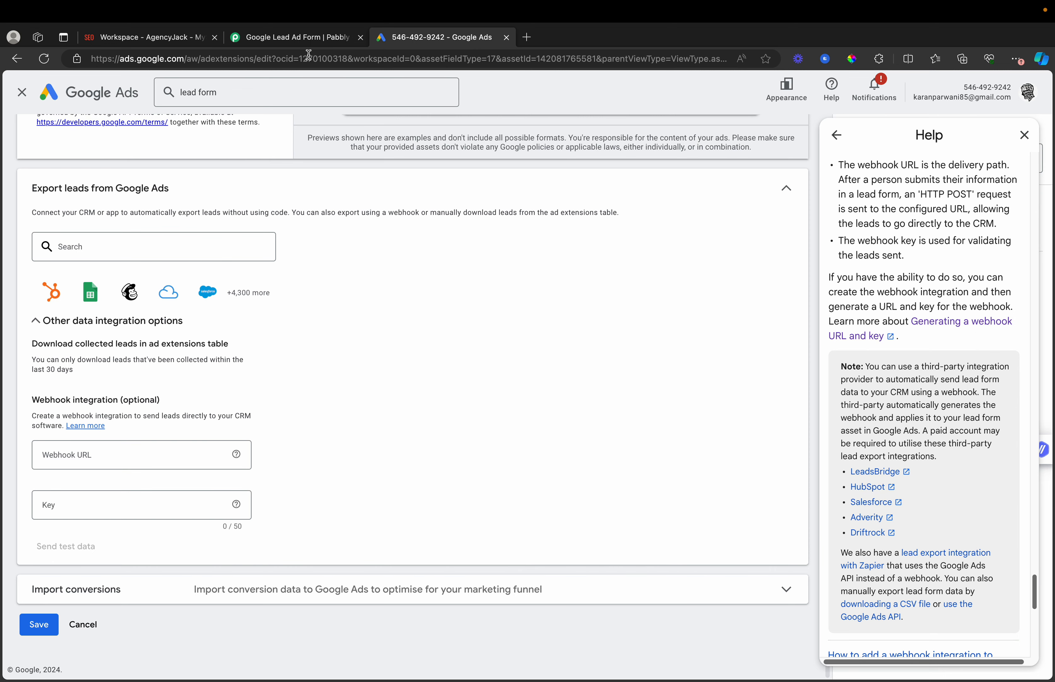
click(298, 44)
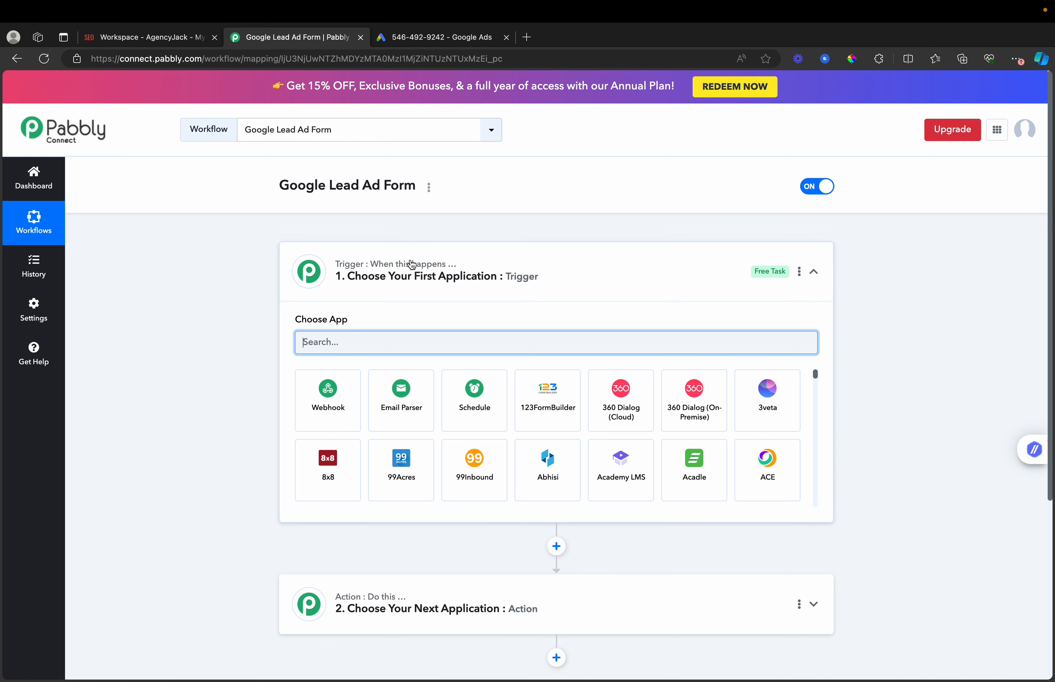
- Set the workflow trigger to Google Lead Form with the New Lead event
text(Google)
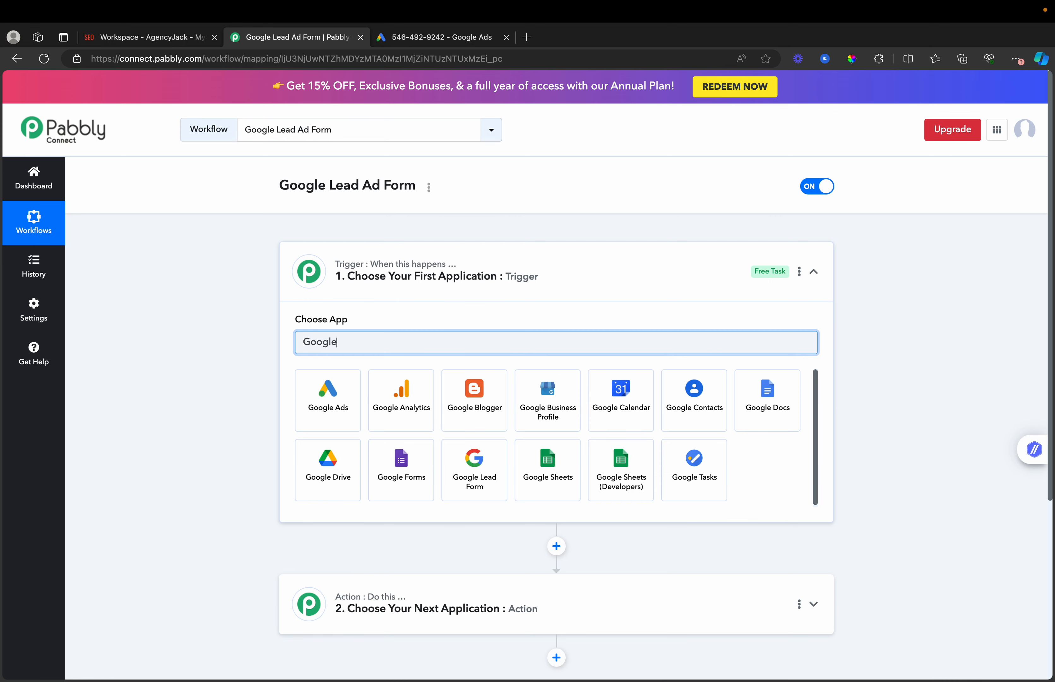
text( Le)
click(306, 405)
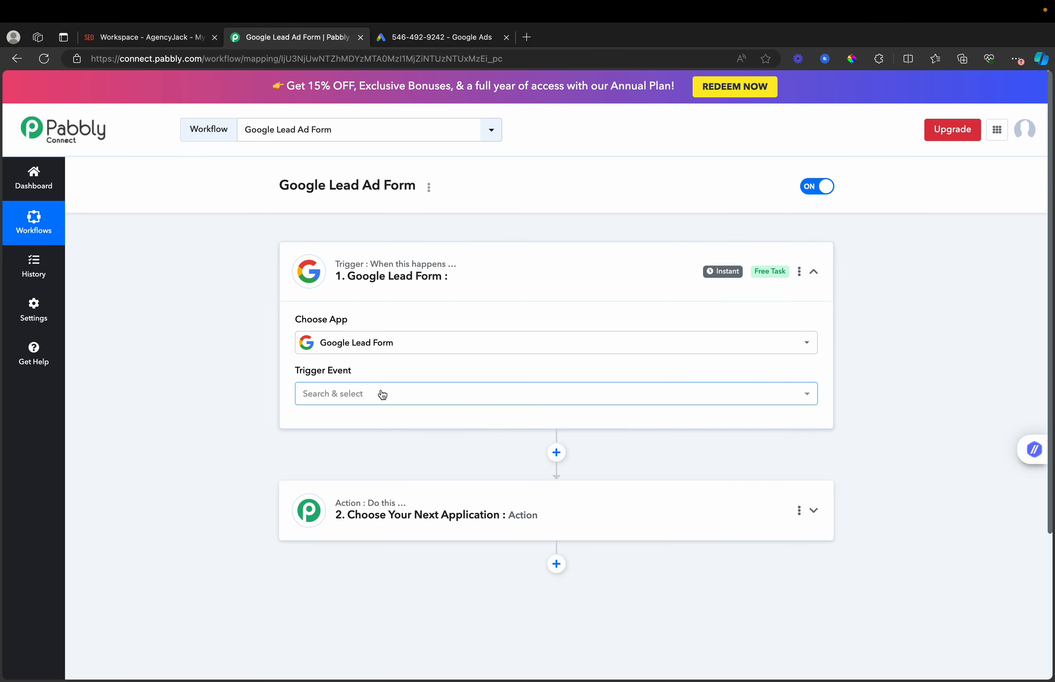
click(382, 393)
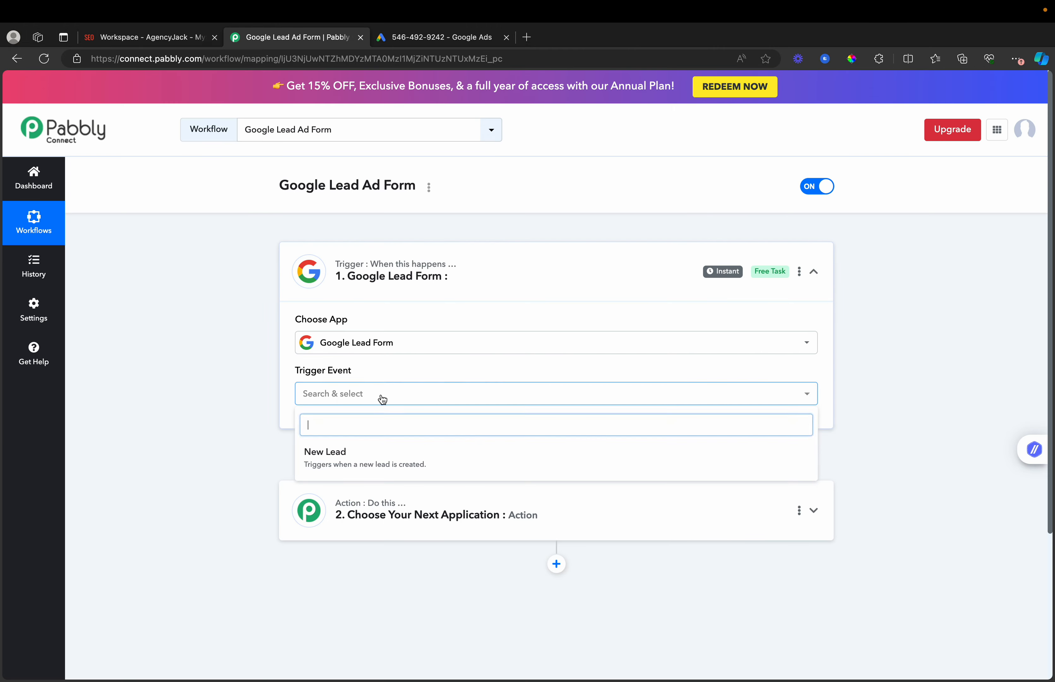
click(381, 472)
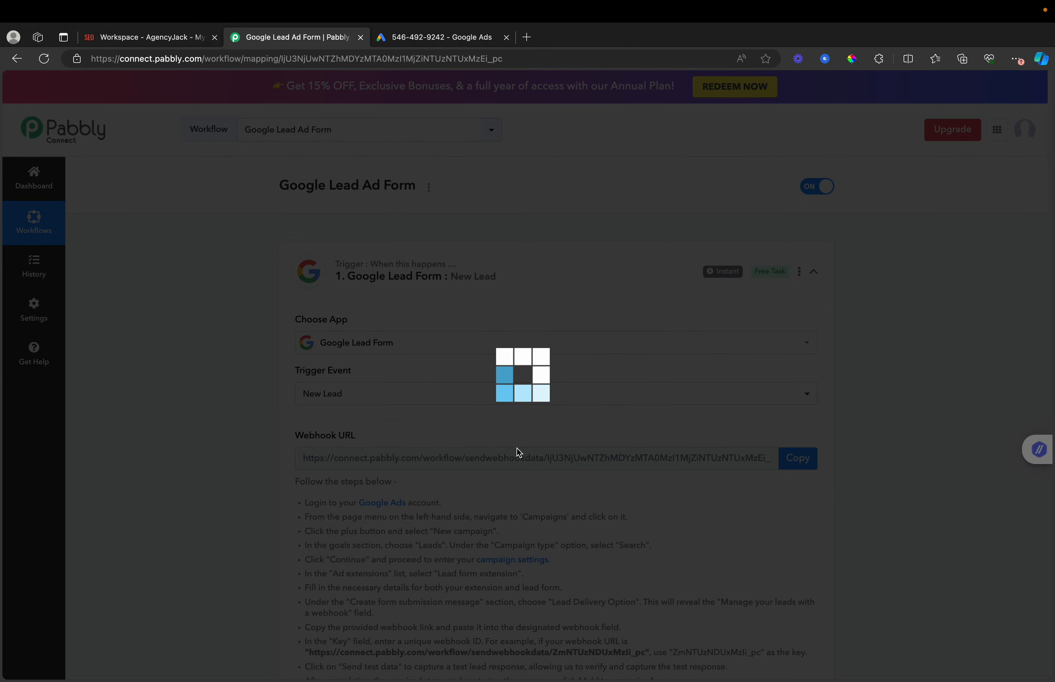
scroll(512, 519, down, 5)
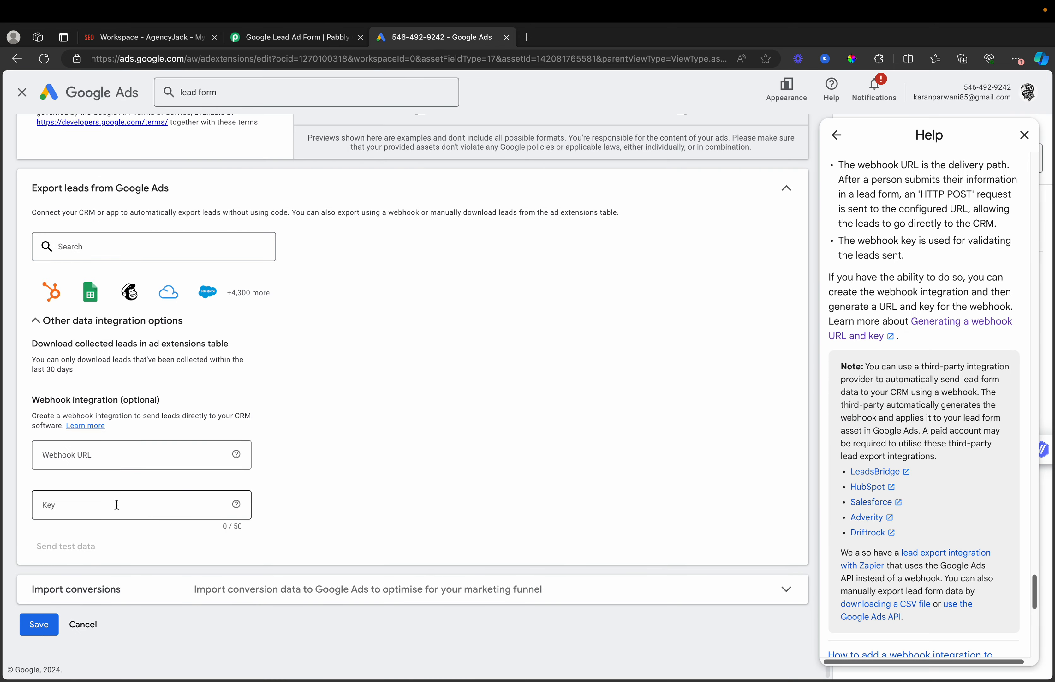
- Copy the Pabbly webhook URL into the lead form's Webhook URL field
click(288, 39)
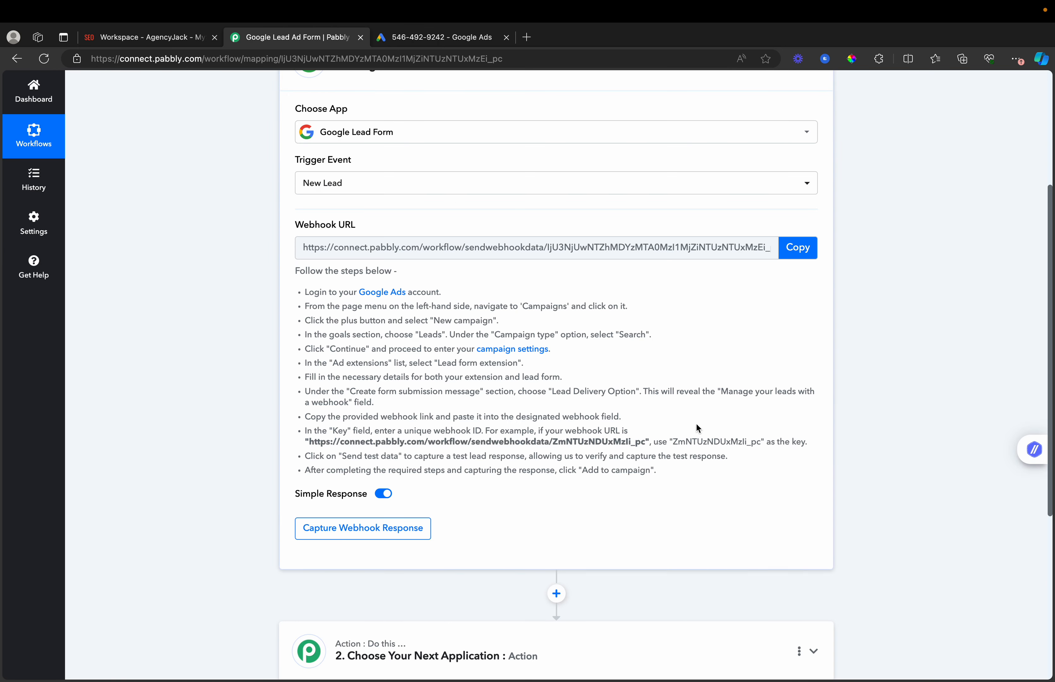
click(797, 247)
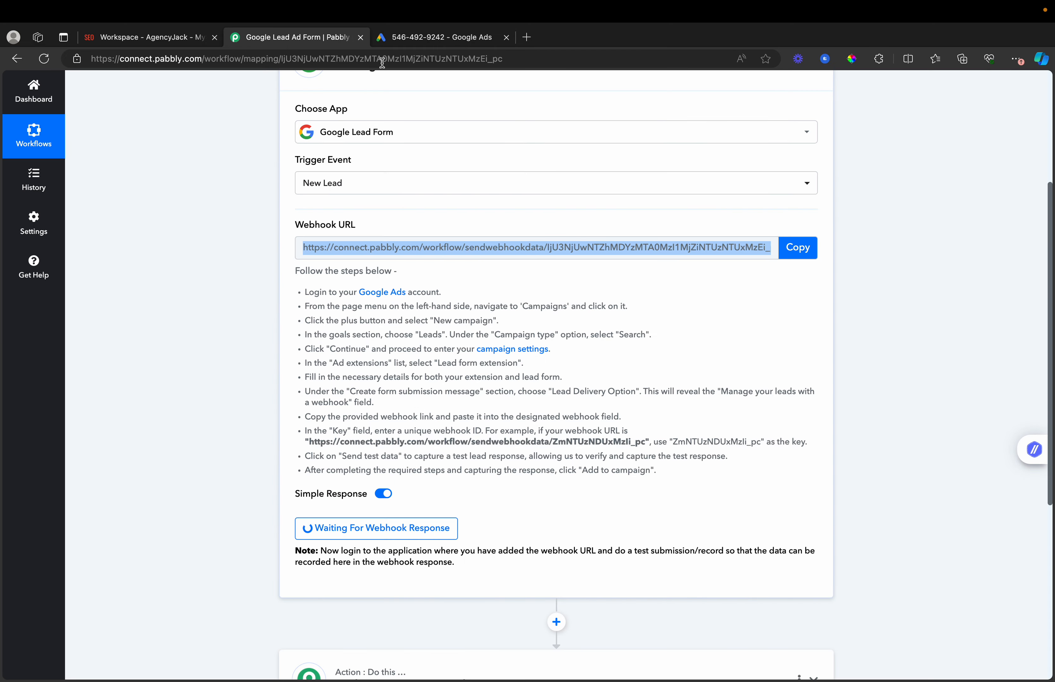
key(ctrl+Tab)
click(134, 444)
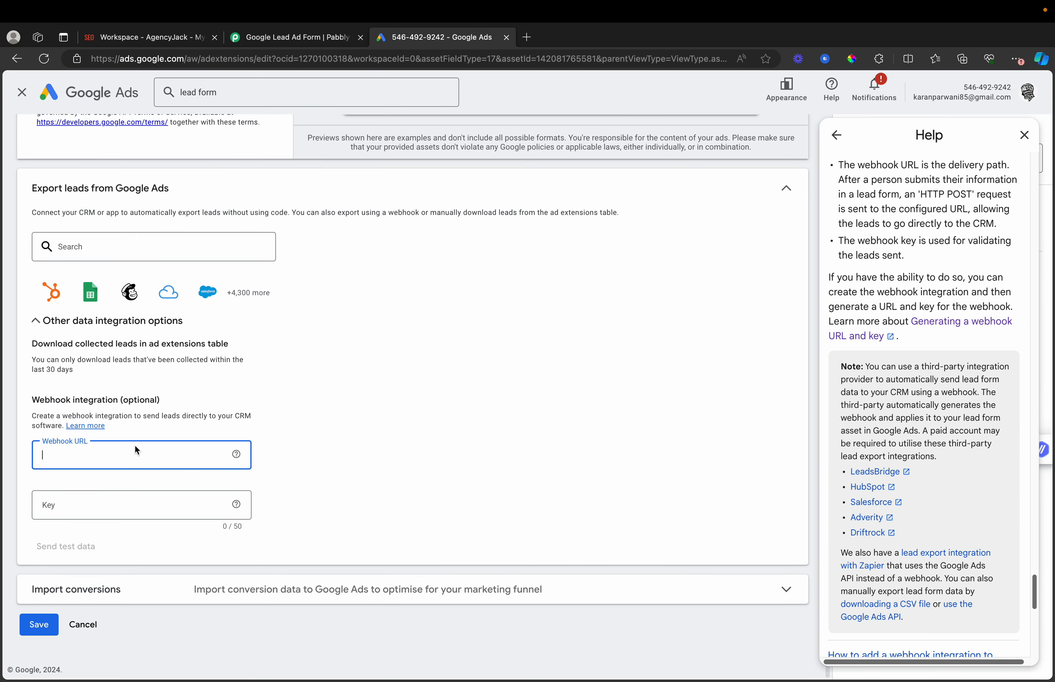
key(ctrl+v)
- Copy the Pabbly webhook key into the lead form's Key field
click(286, 43)
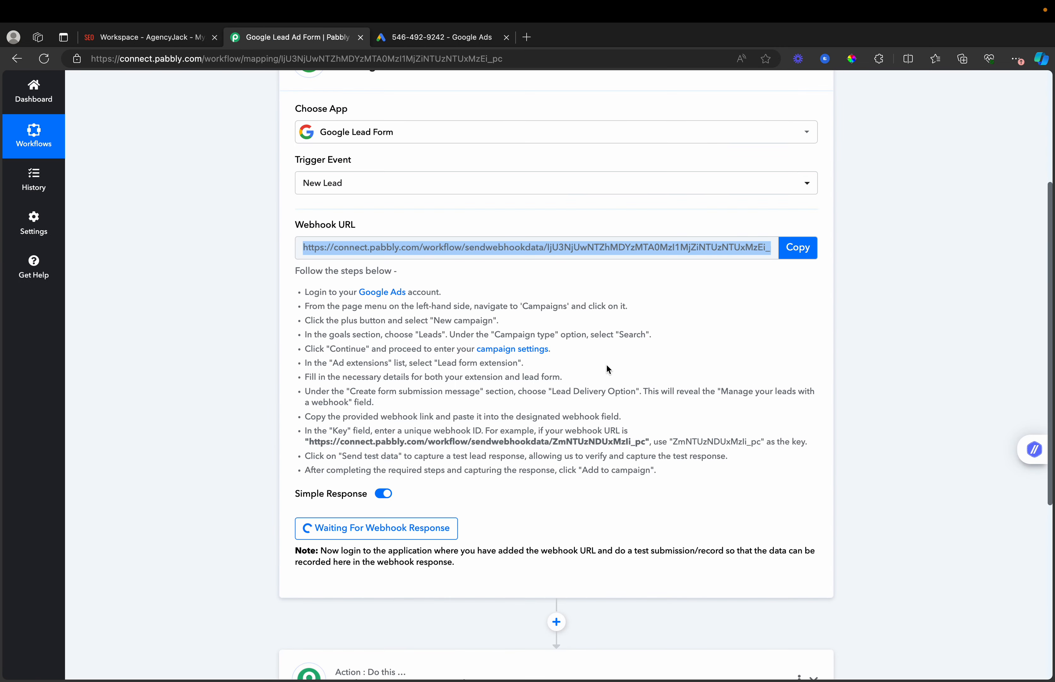
drag(673, 442, 758, 446)
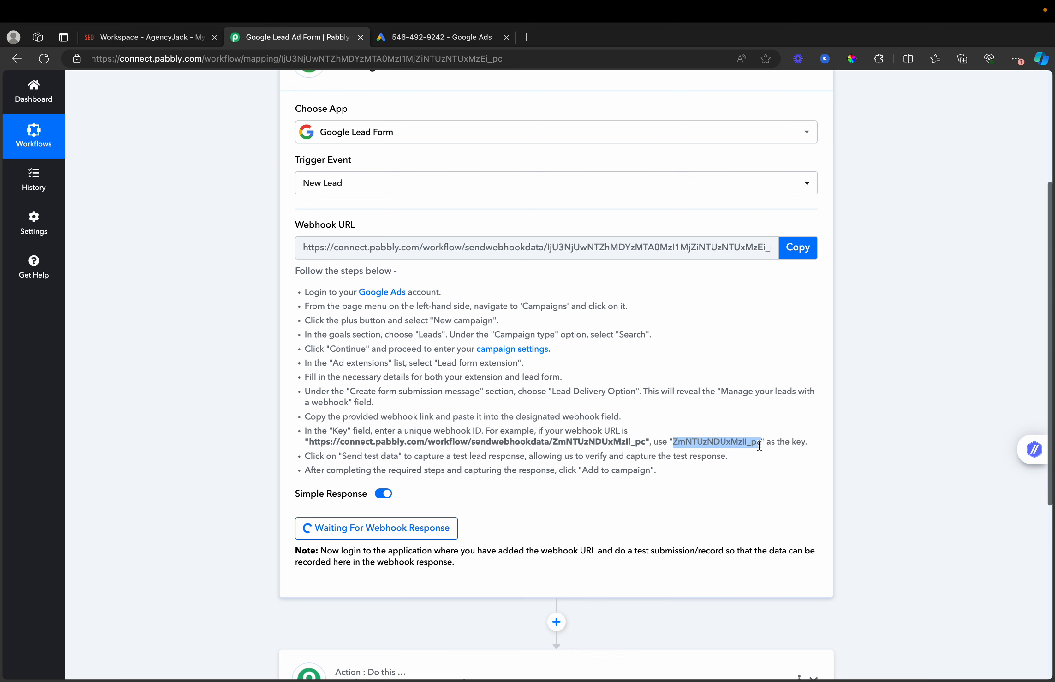
click(423, 40)
click(84, 516)
key(ctrl+v)
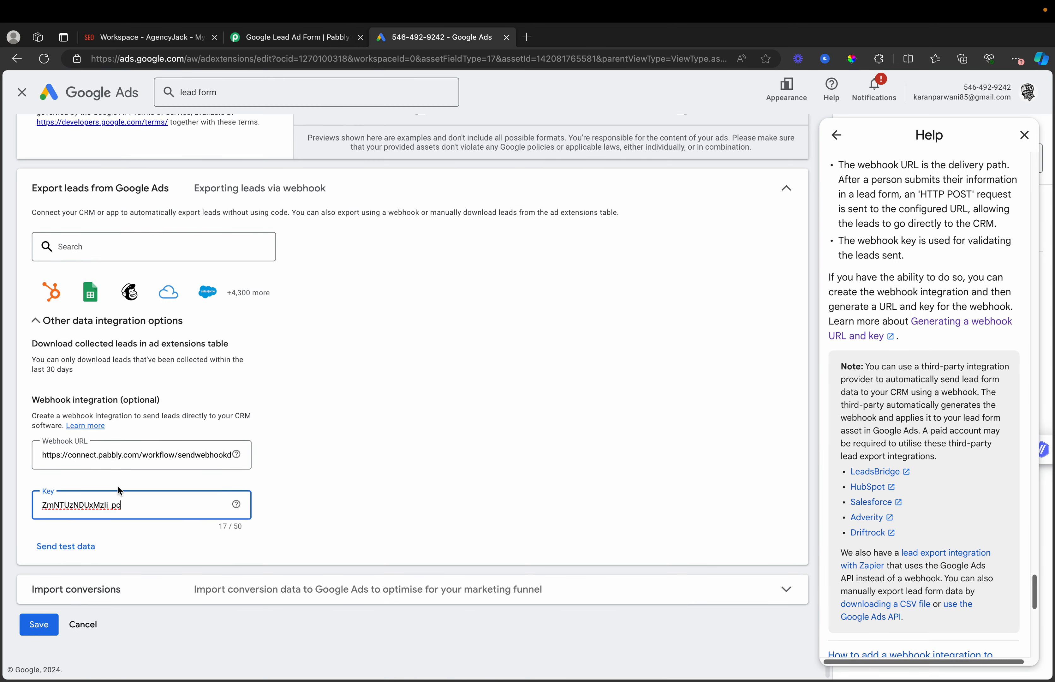
click(135, 478)
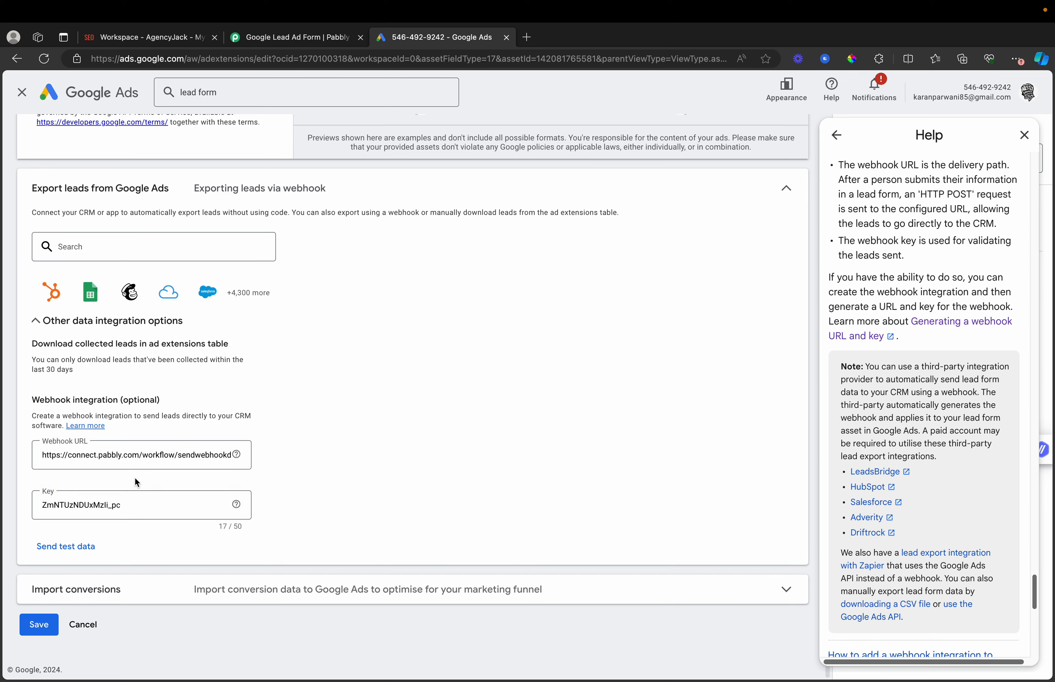
- Send test lead data to the Pabbly webhook, retrying once
click(71, 555)
click(287, 39)
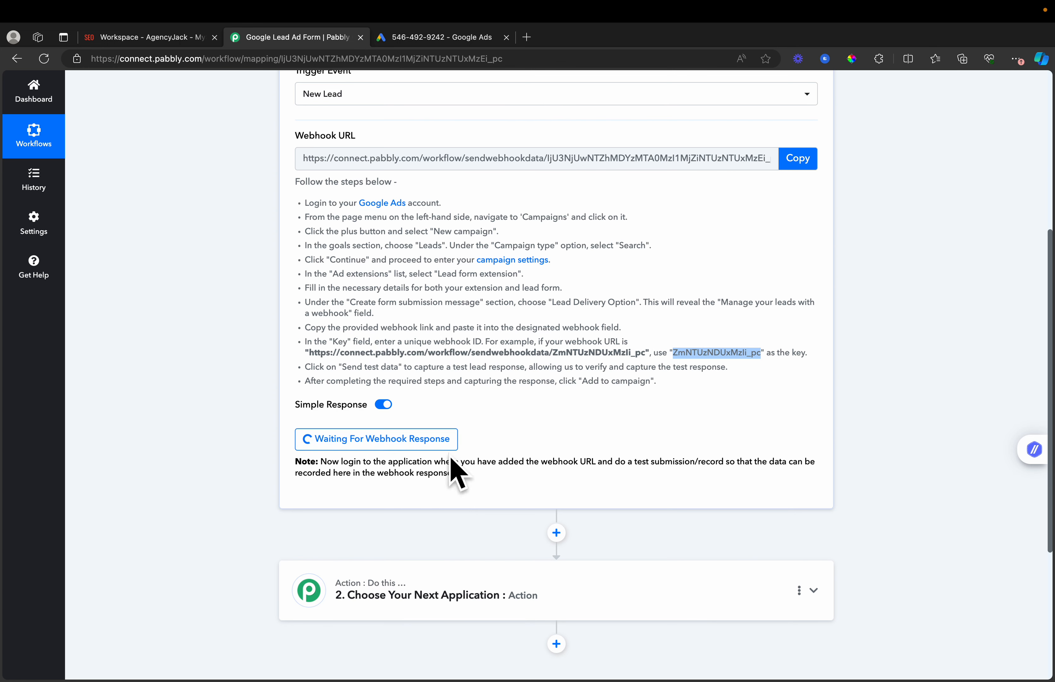
click(429, 37)
click(90, 548)
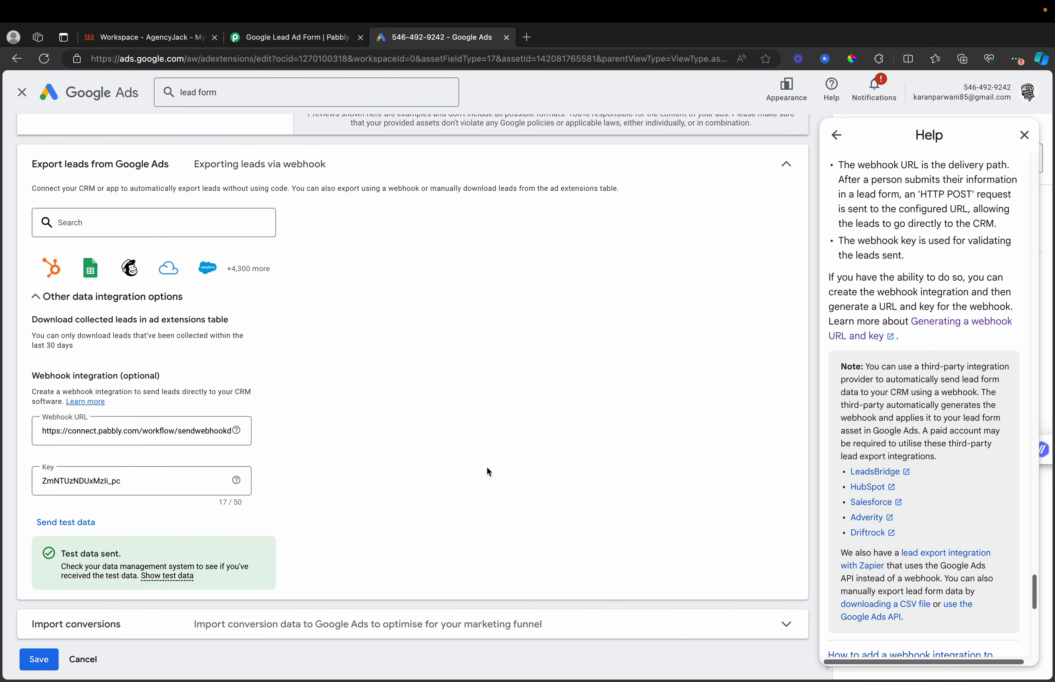
click(295, 37)
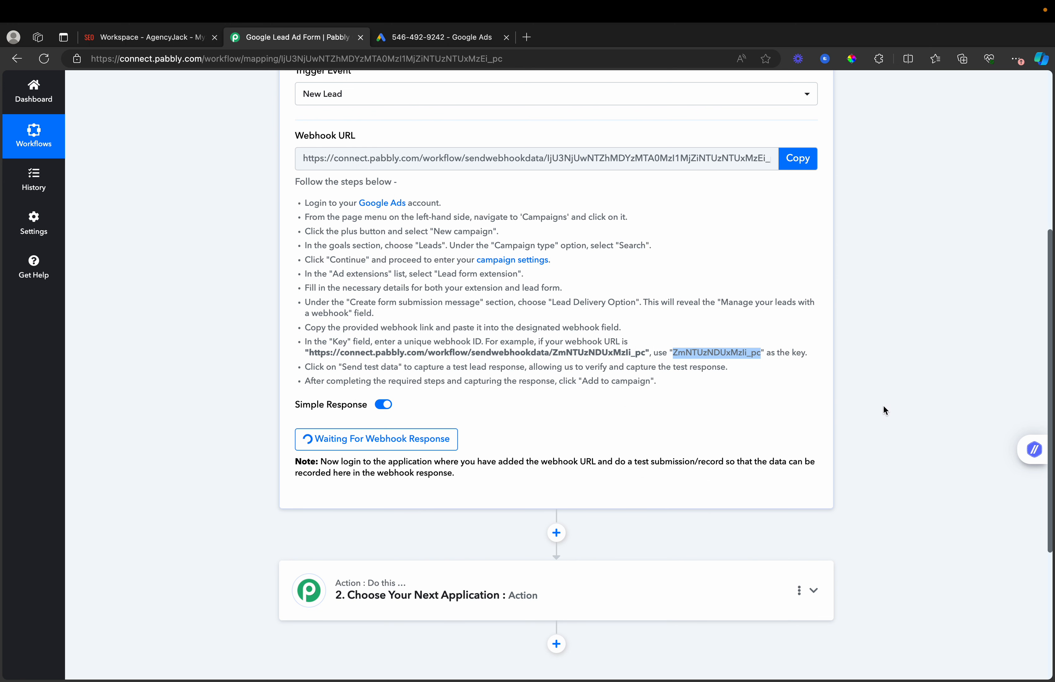
- Review the captured Response A fields (email, full name, company website) down to the next action
click(909, 380)
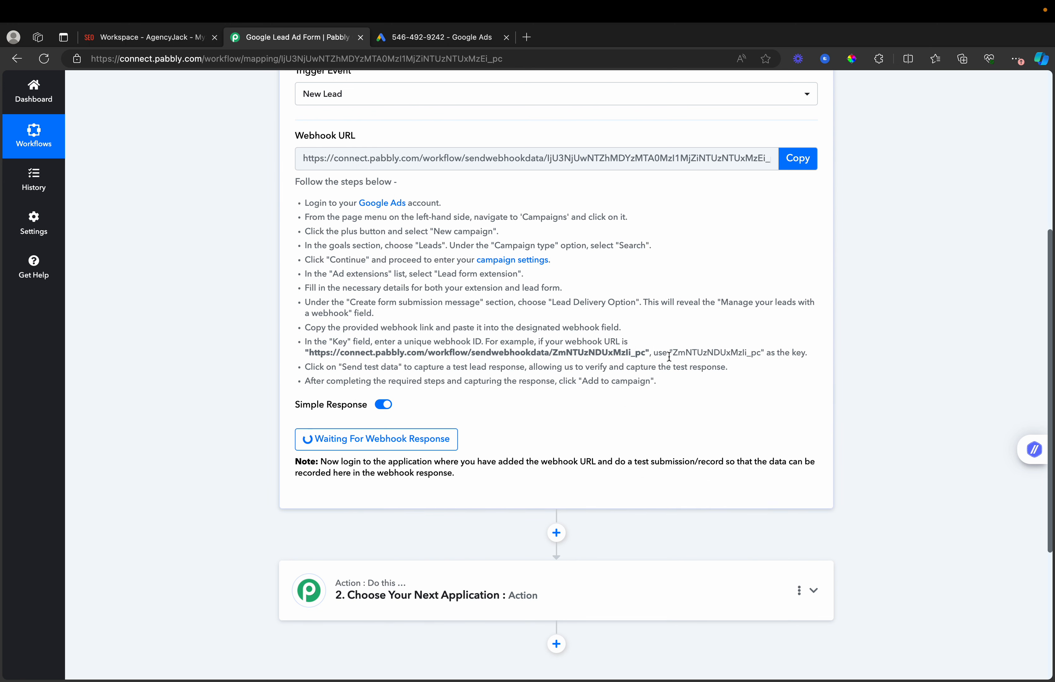
scroll(698, 382, down, 4)
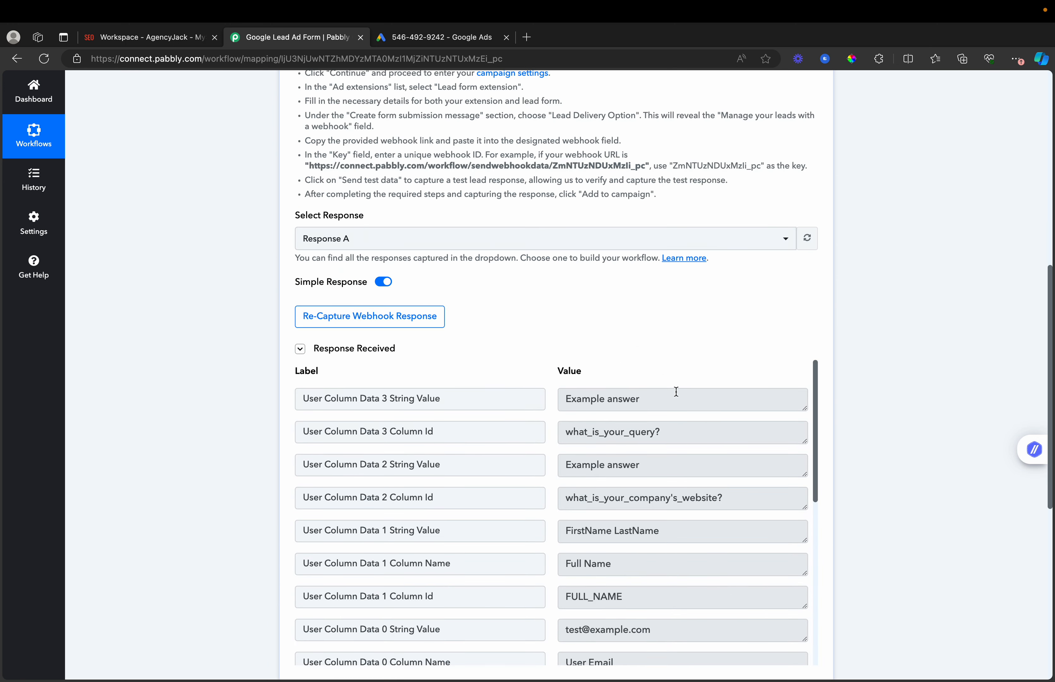
scroll(660, 402, down, 1)
scroll(660, 403, up, 1)
scroll(581, 303, down, 3)
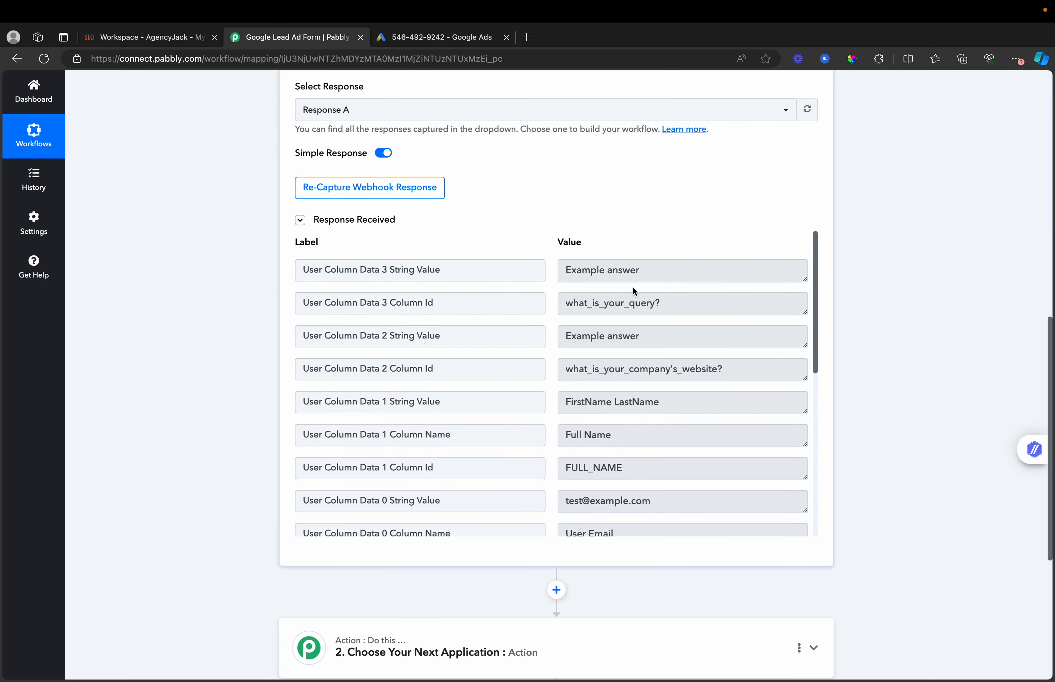
scroll(631, 341, down, 4)
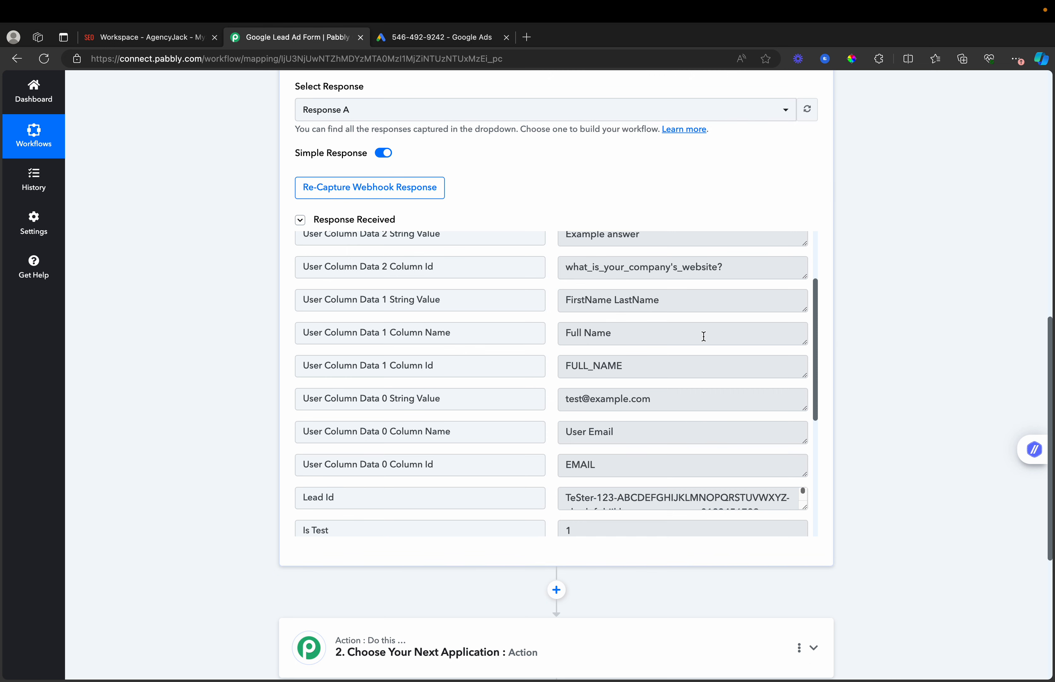
scroll(989, 341, down, 5)
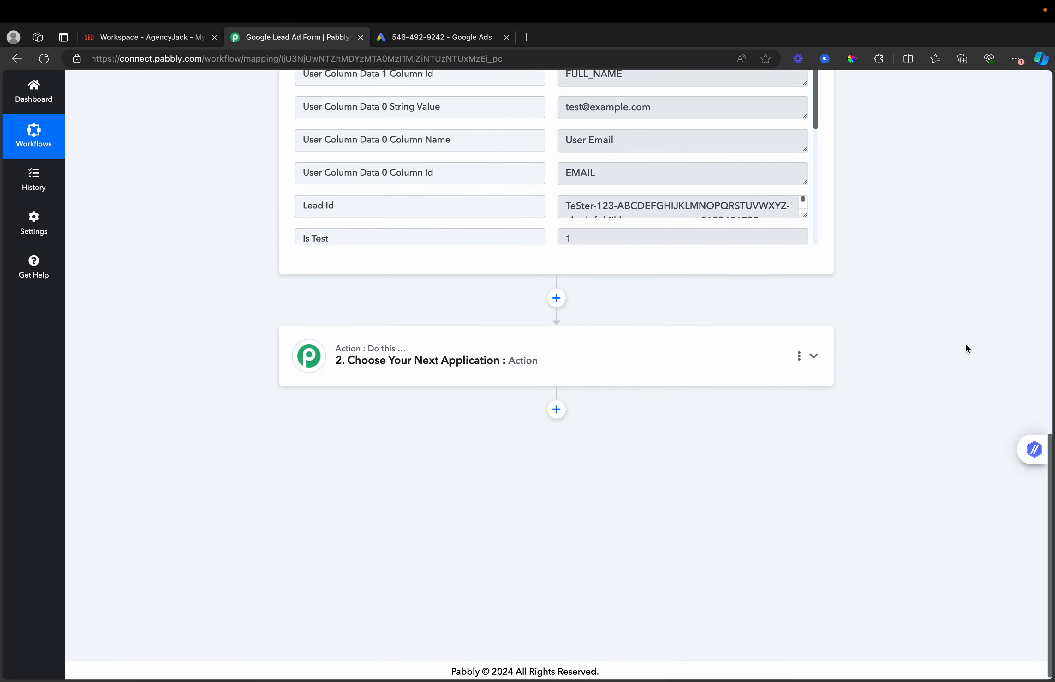
click(623, 364)
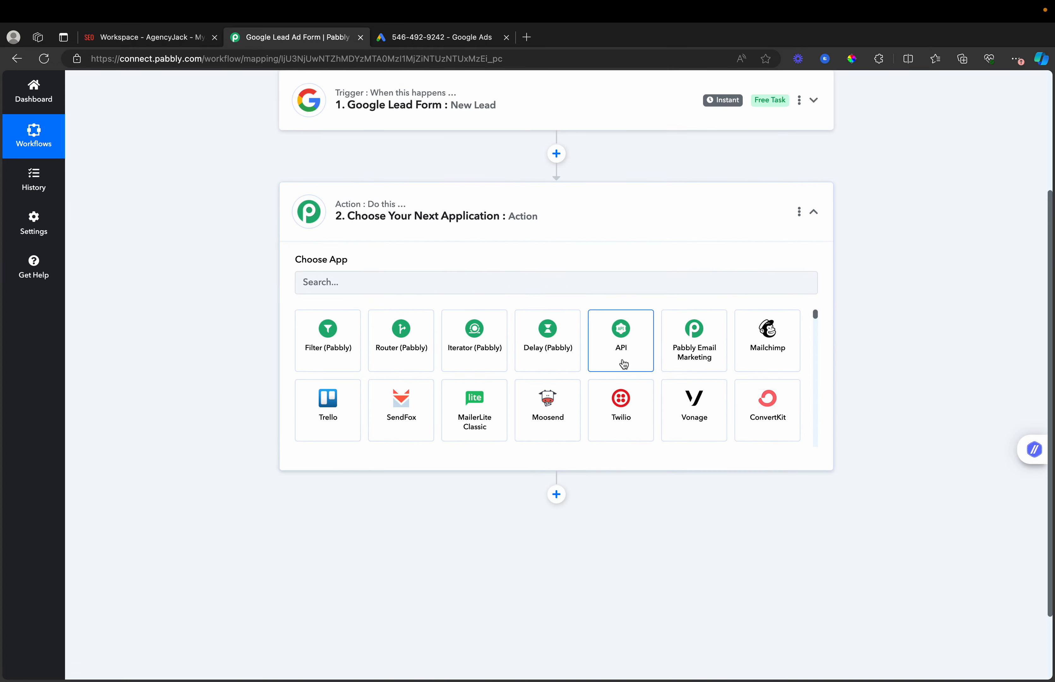
- Add an API by Pabbly action with the Execute API Request event and connect it
click(357, 278)
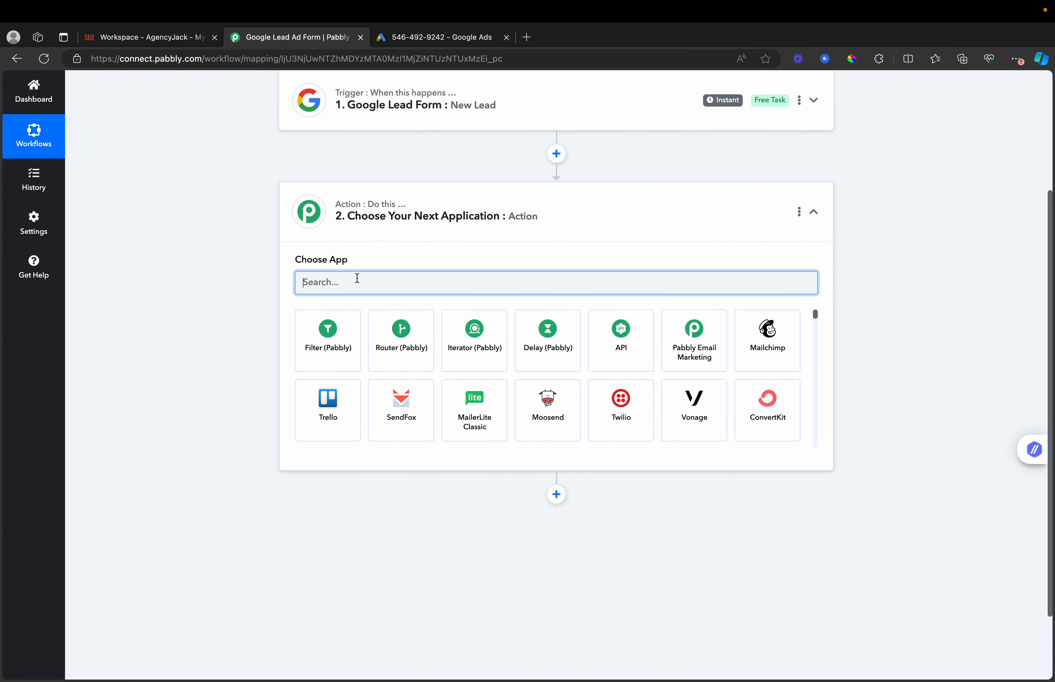
text(API)
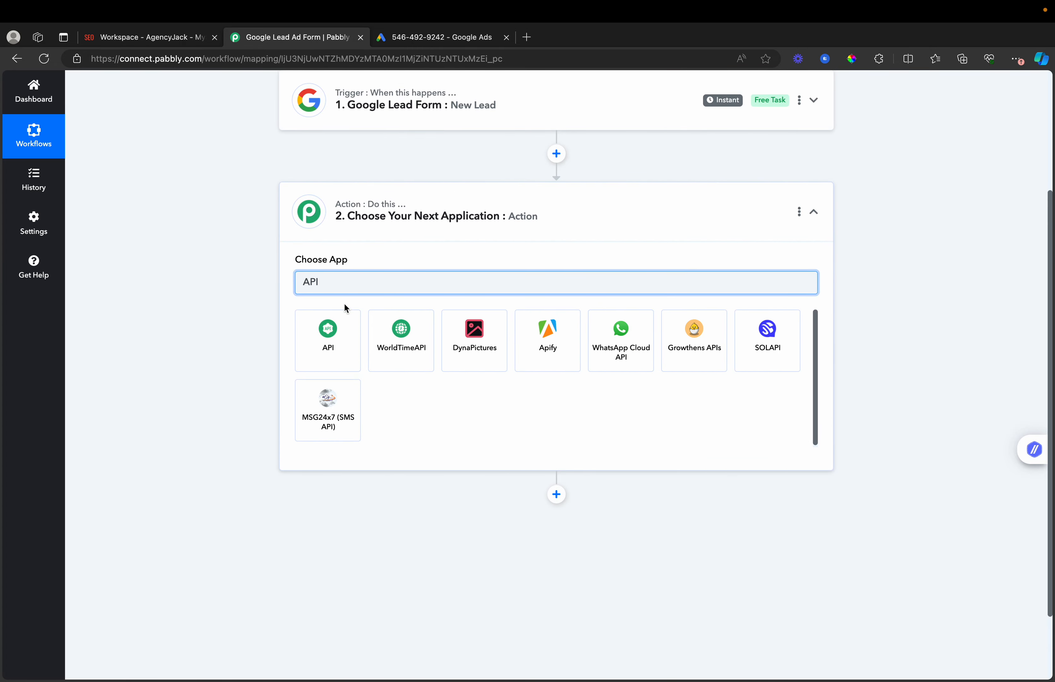
click(332, 345)
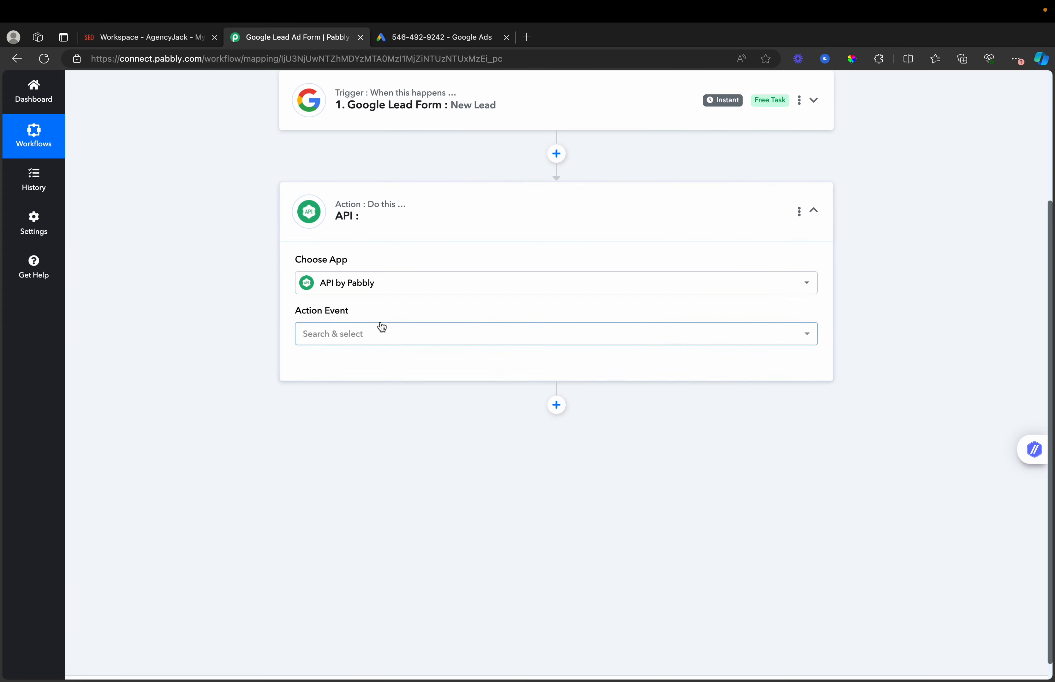
click(382, 330)
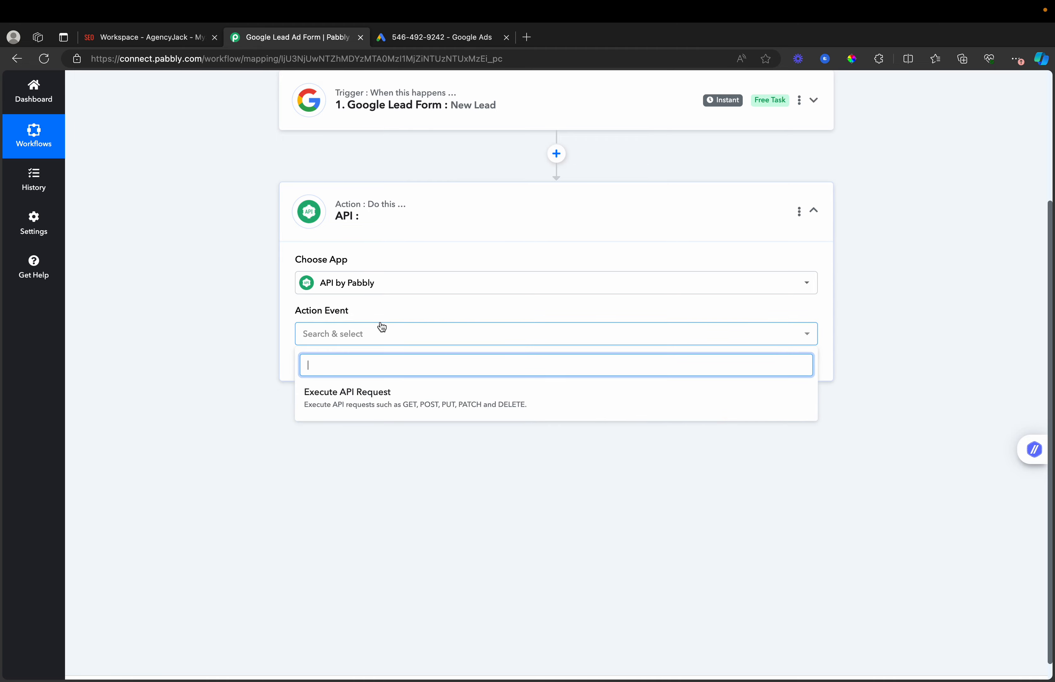
click(384, 404)
click(332, 366)
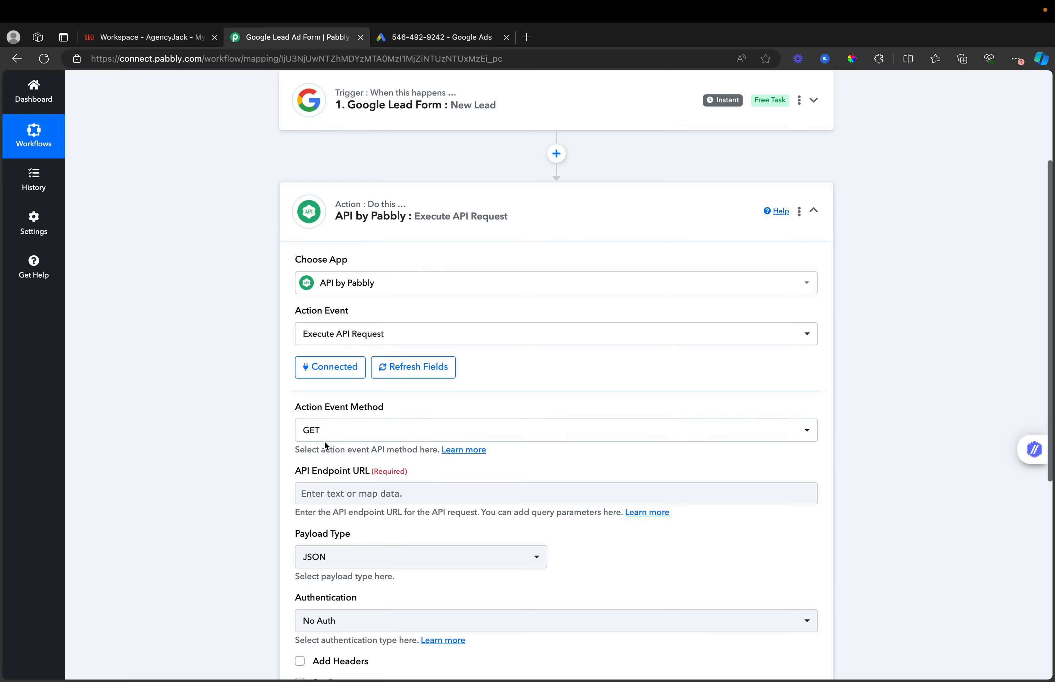
click(146, 38)
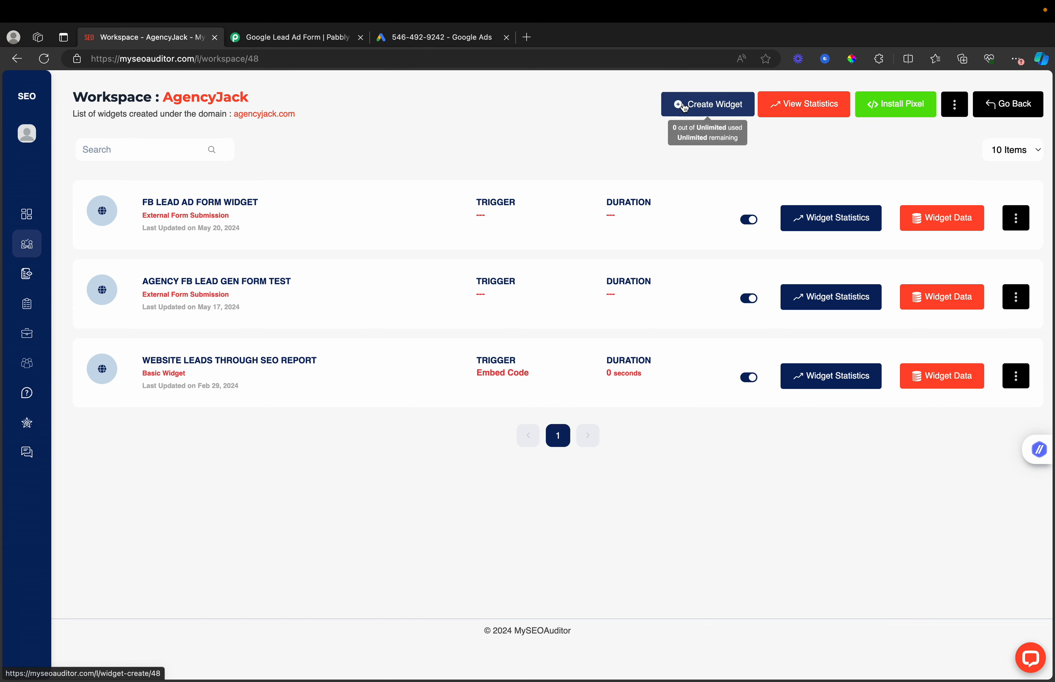
- Create an External Form Submission widget named 'Google Lead Ad Form'
click(716, 113)
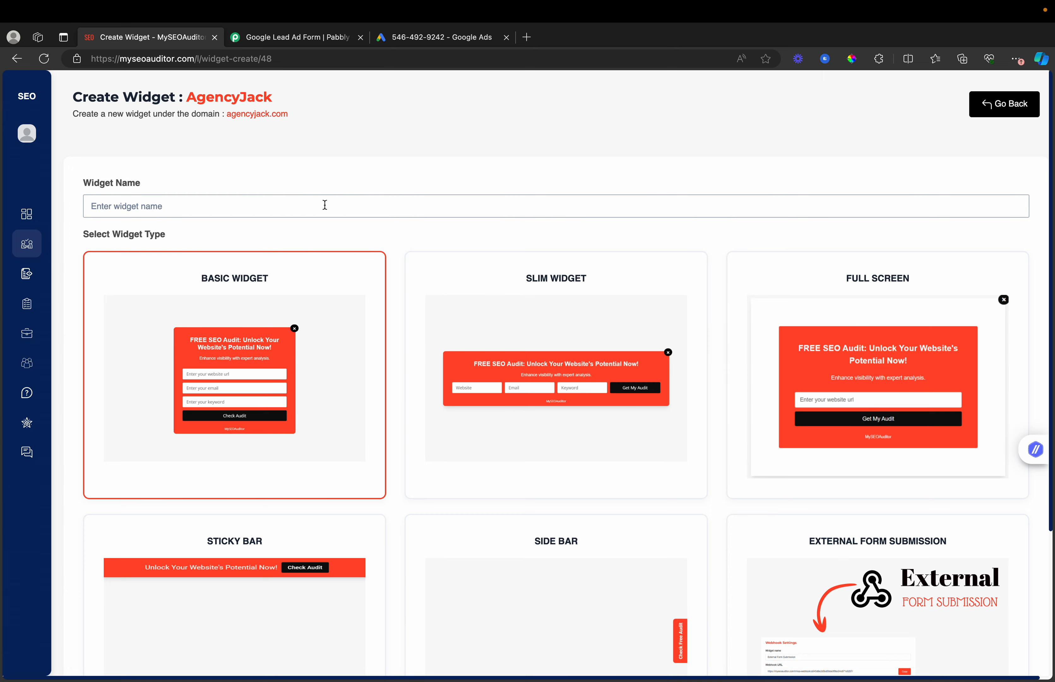
click(325, 205)
click(222, 244)
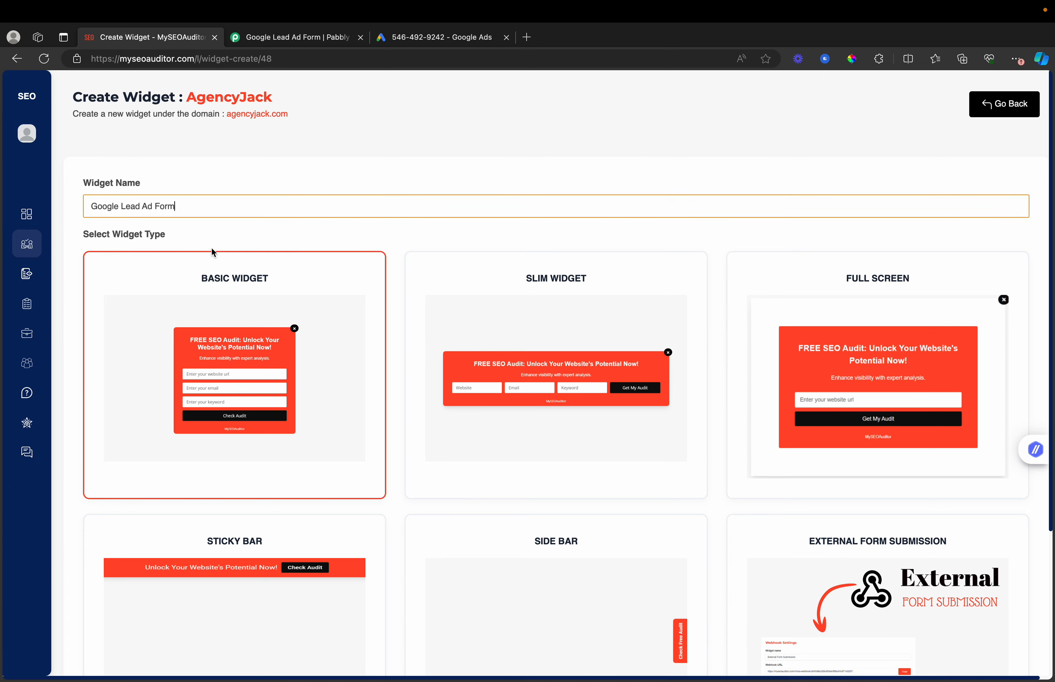
scroll(388, 146, down, 5)
click(867, 462)
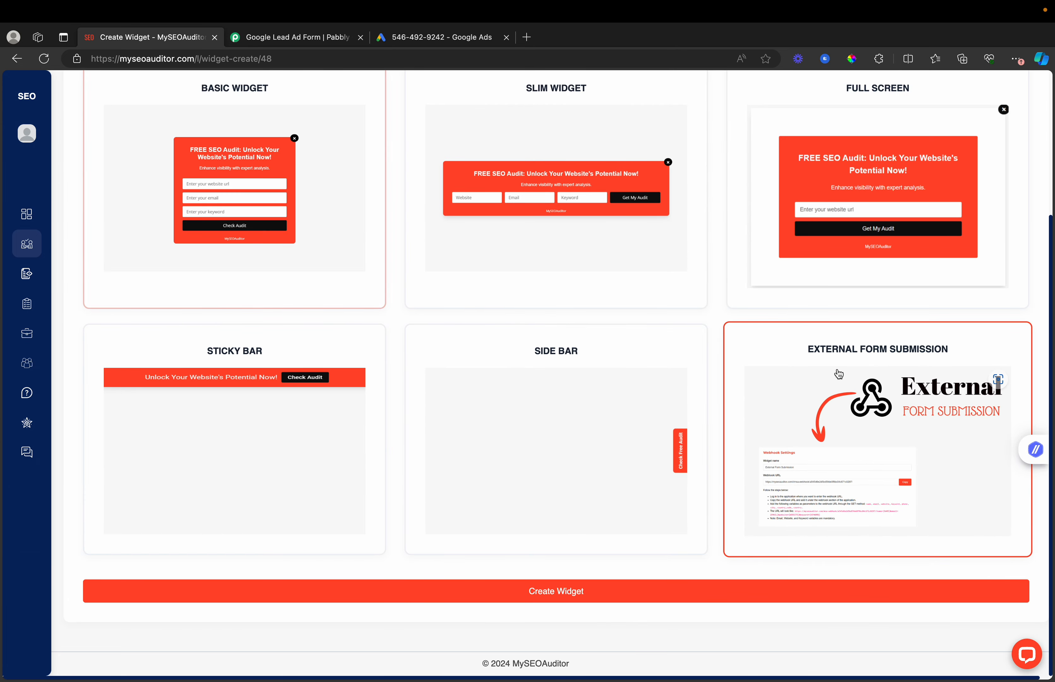
click(566, 593)
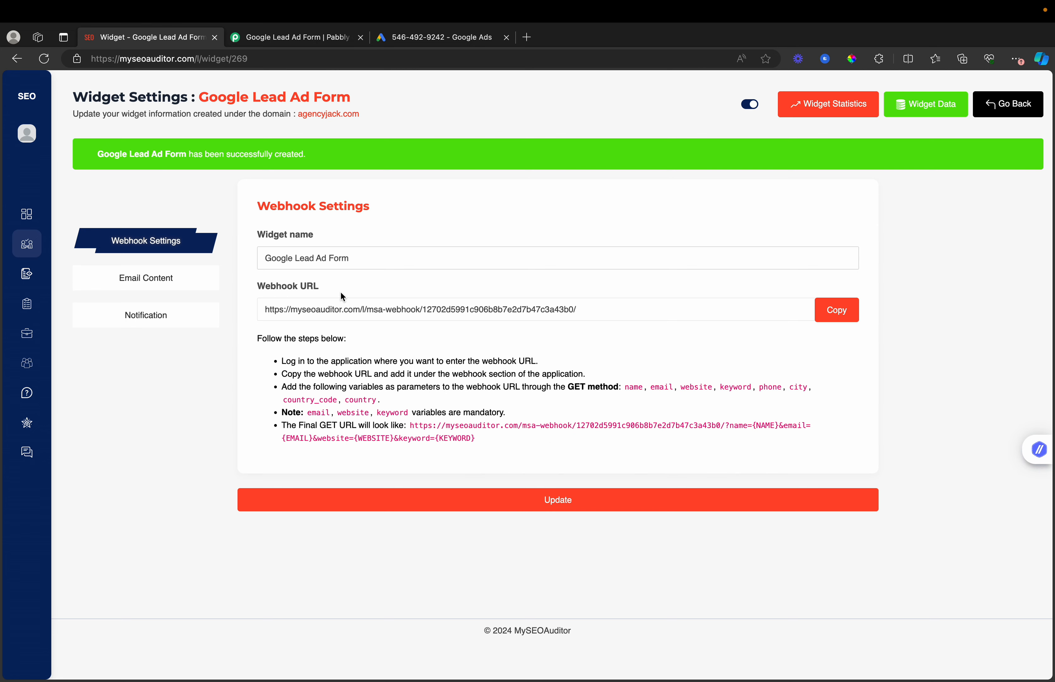
- Set the widget's notification email to the owner's address, save, and copy its webhook URL
click(181, 292)
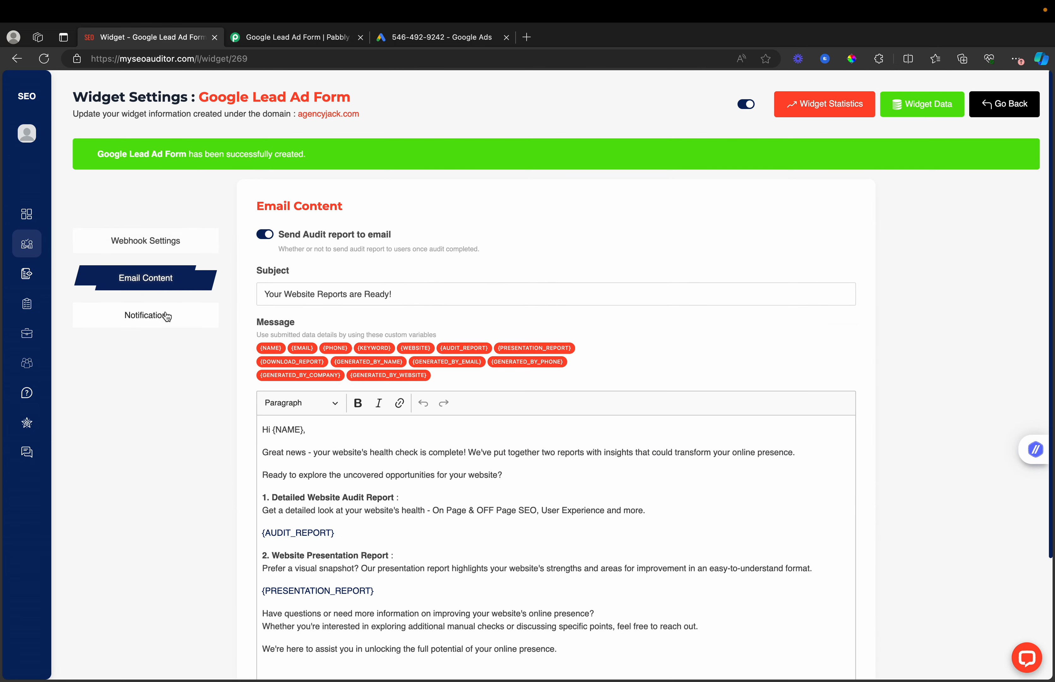
click(167, 314)
triple_click(364, 281)
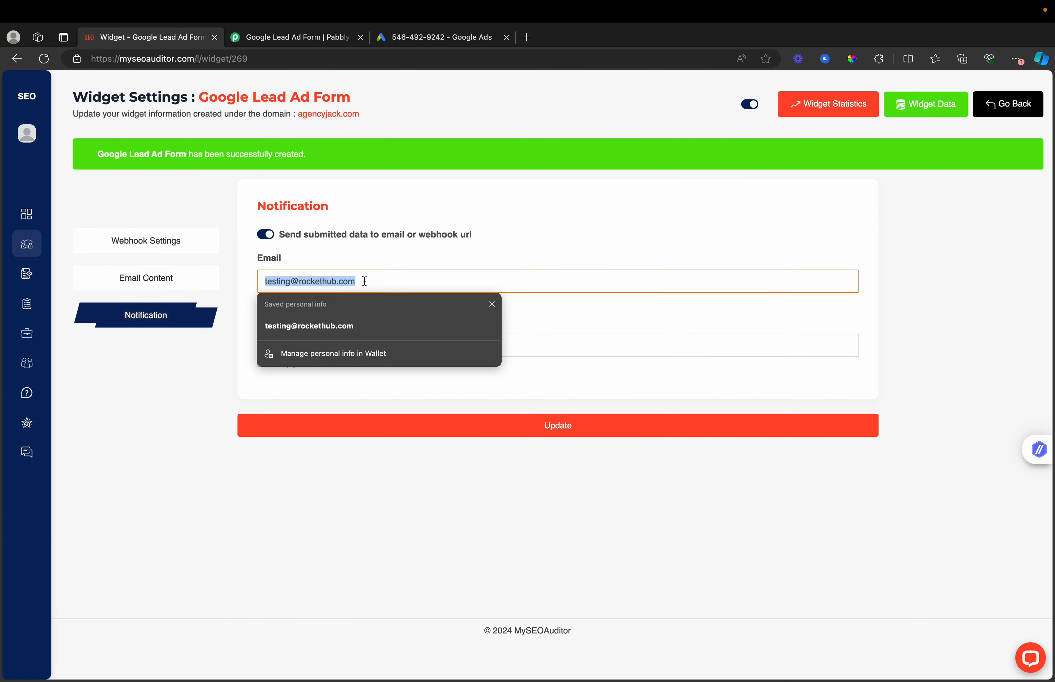
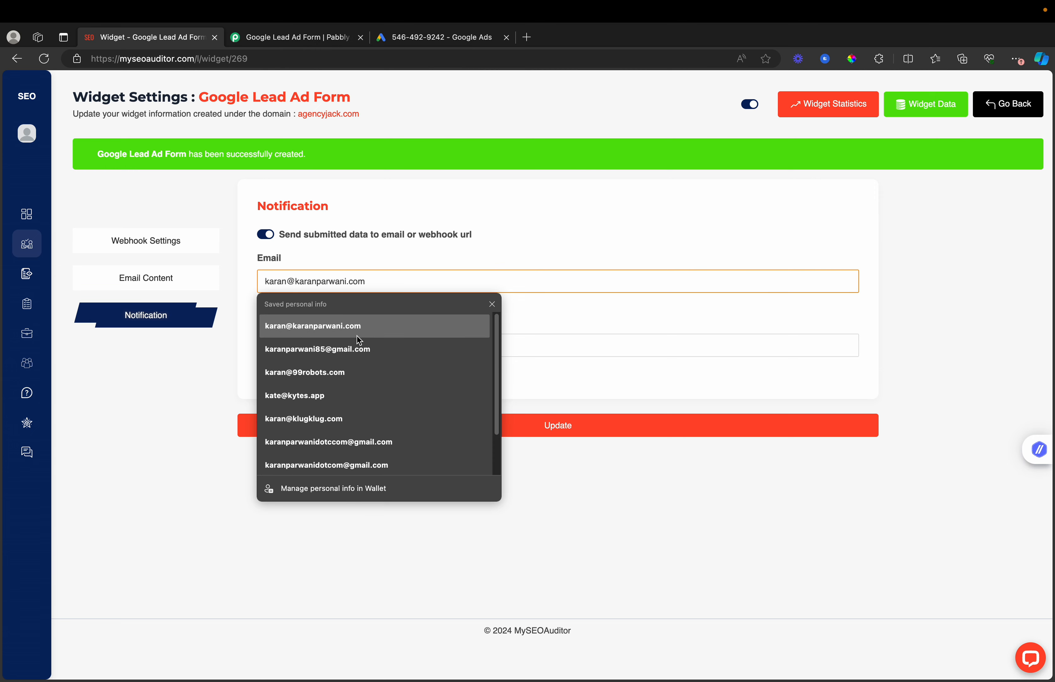
click(359, 337)
click(417, 443)
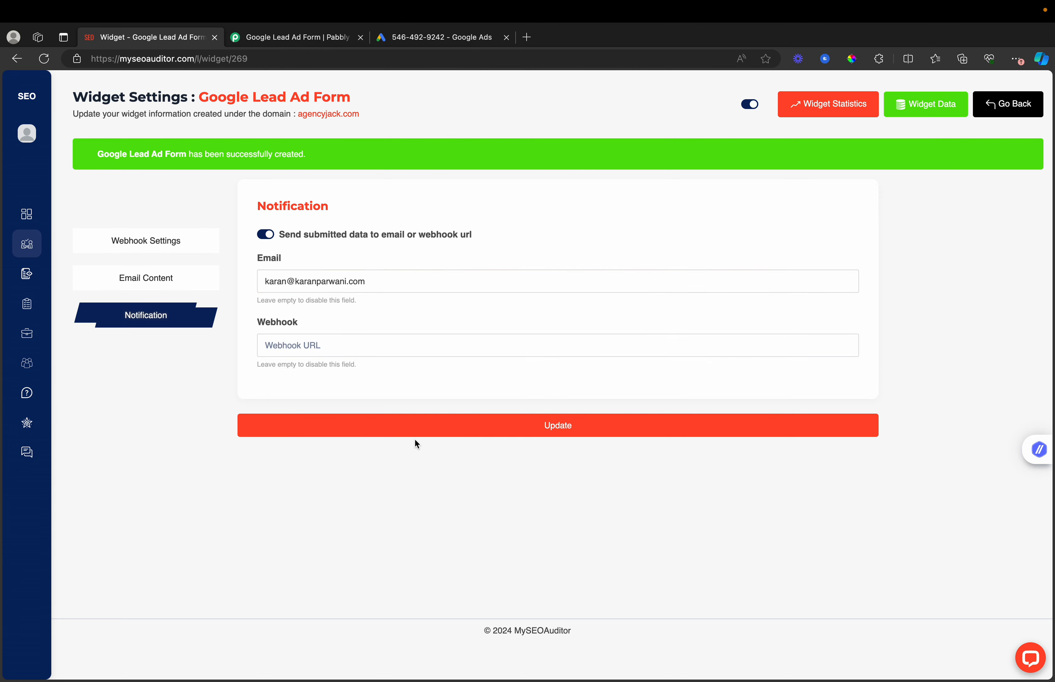
click(417, 431)
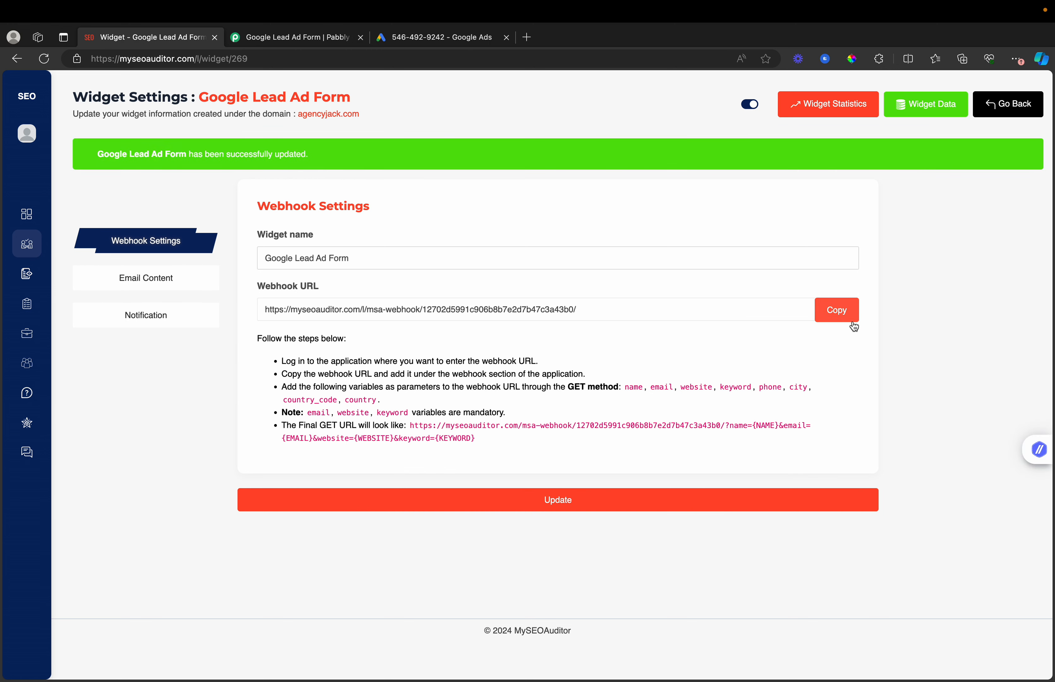
click(836, 309)
click(314, 41)
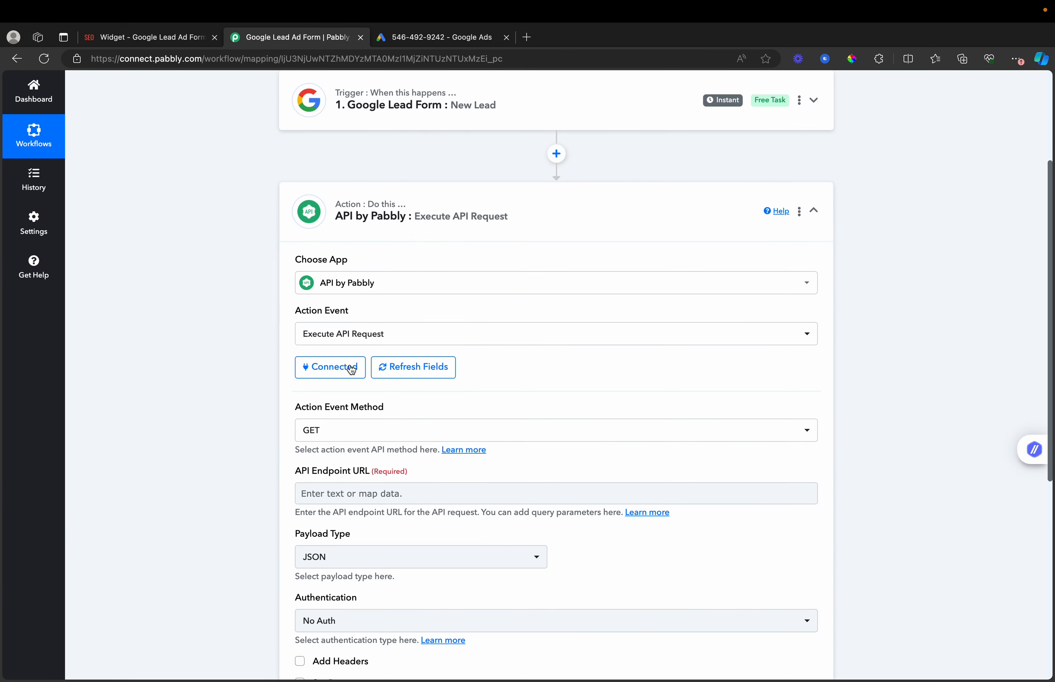
- Set the API endpoint to the MySEOAuditor webhook URL and enable Set Parameters
click(337, 494)
key(super+v)
click(177, 462)
scroll(200, 457, down, 4)
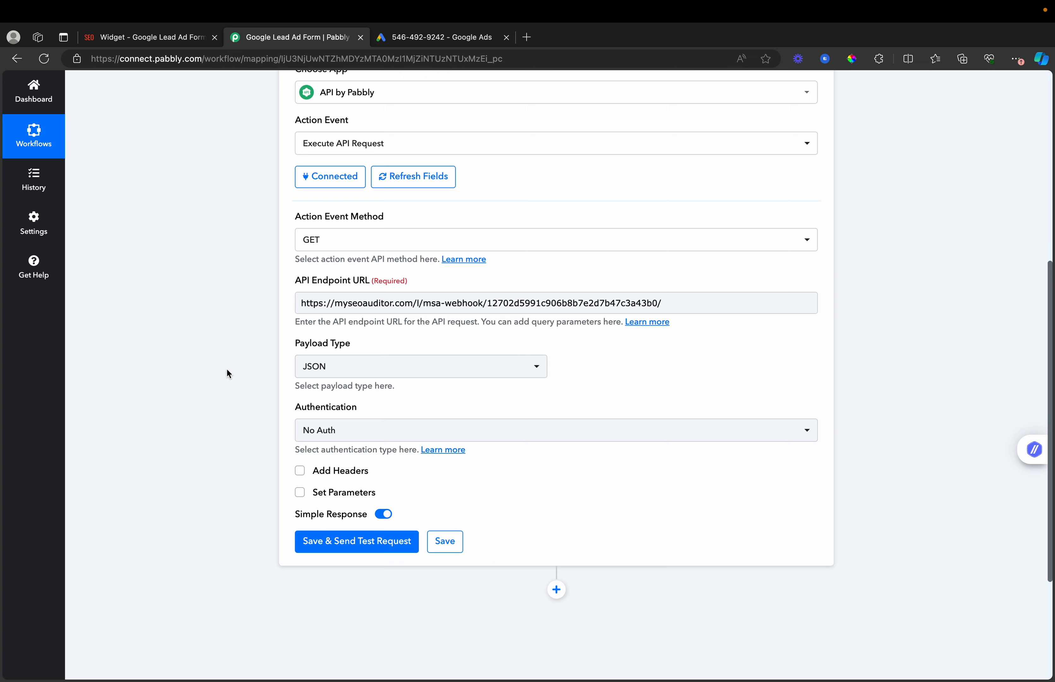
click(300, 492)
scroll(218, 472, down, 4)
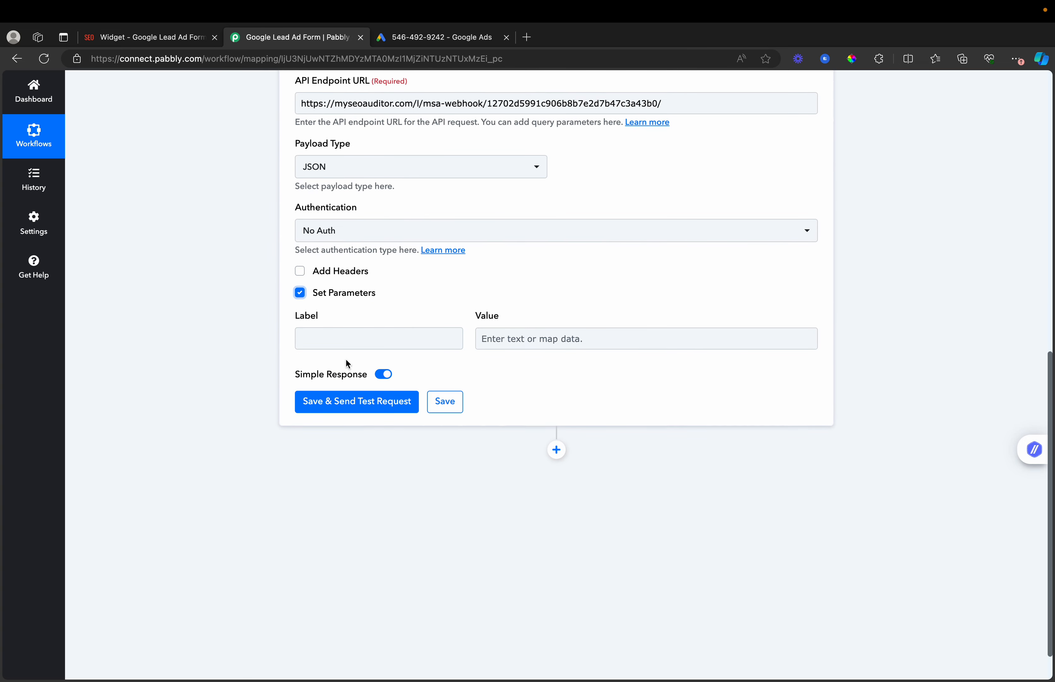
- Add an 'email' parameter mapped to the lead's User Email, plus a second parameter row
click(365, 341)
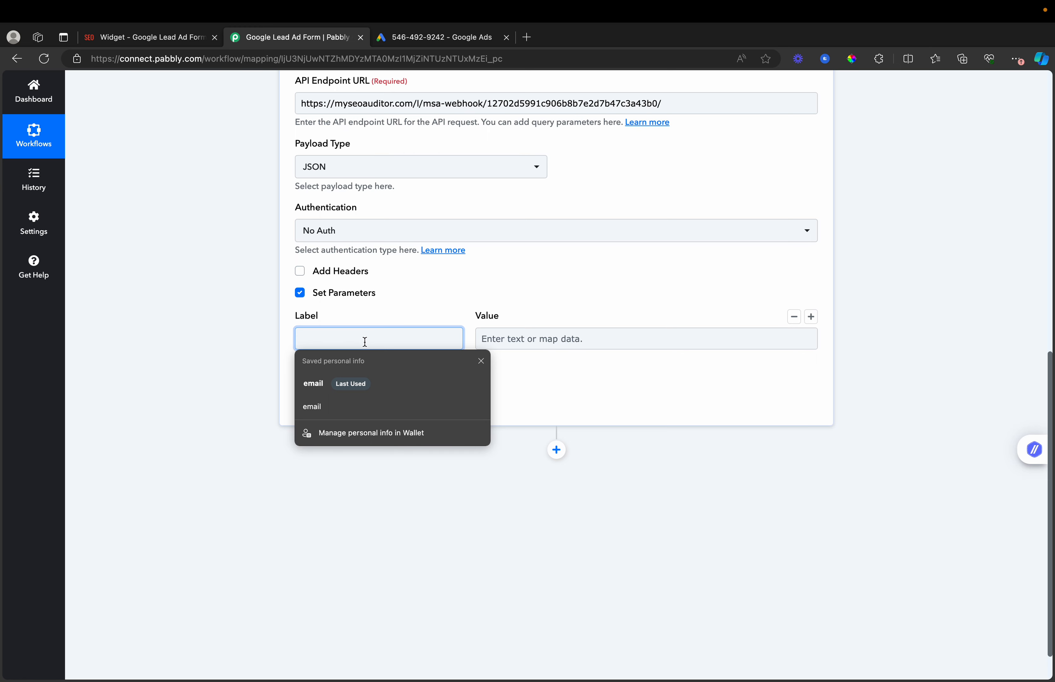
text(email)
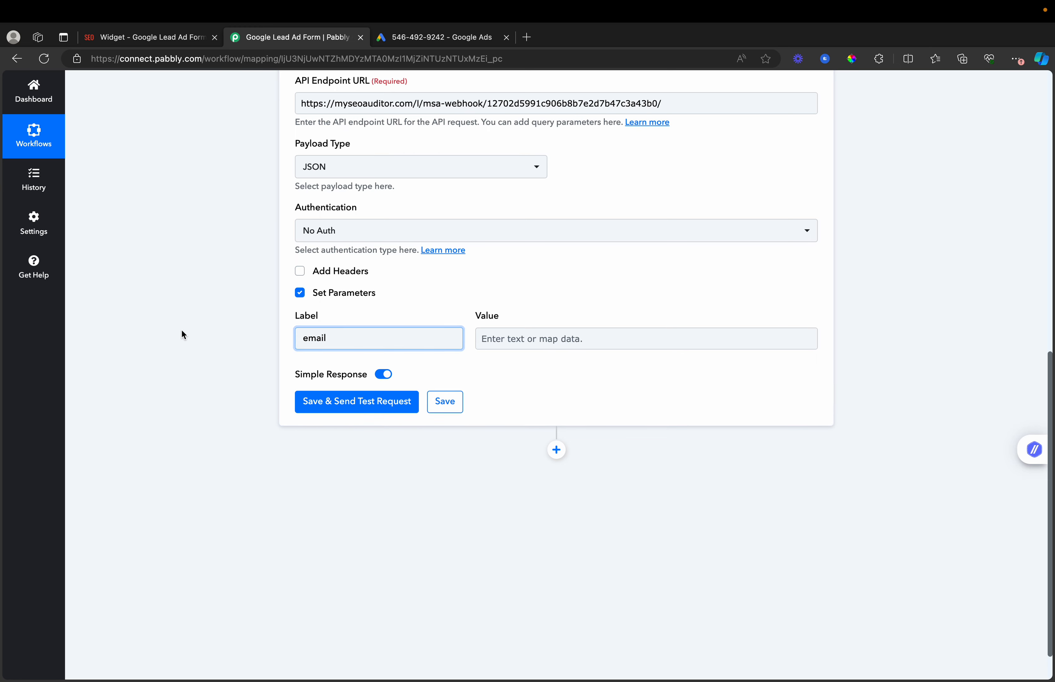
click(181, 332)
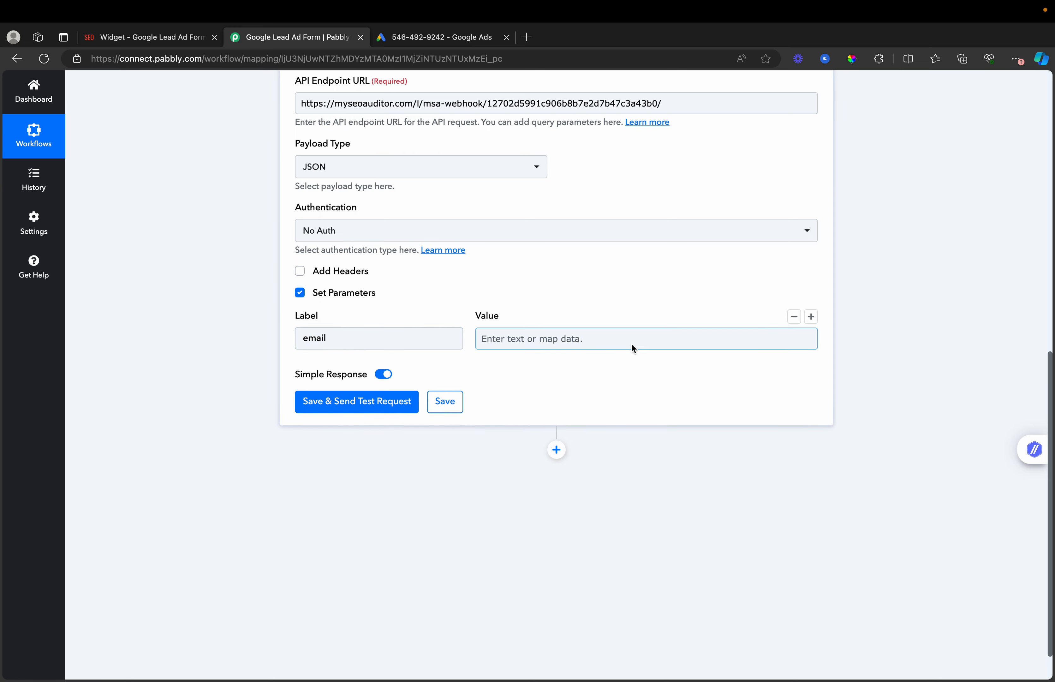
click(574, 341)
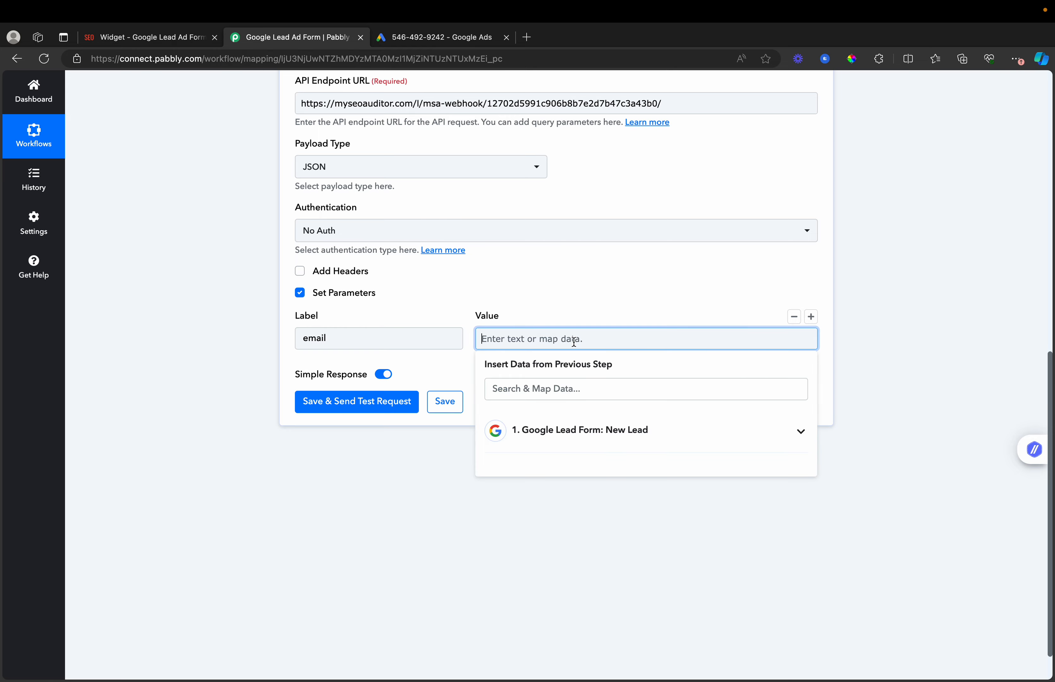
click(594, 432)
scroll(630, 598, down, 3)
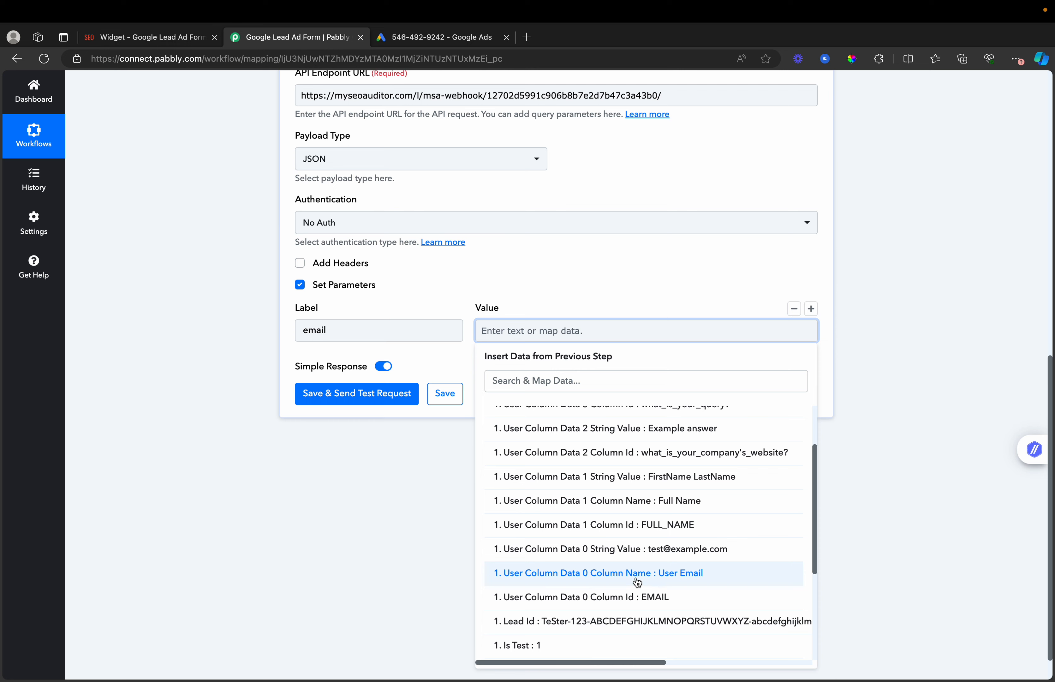
scroll(638, 585, down, 1)
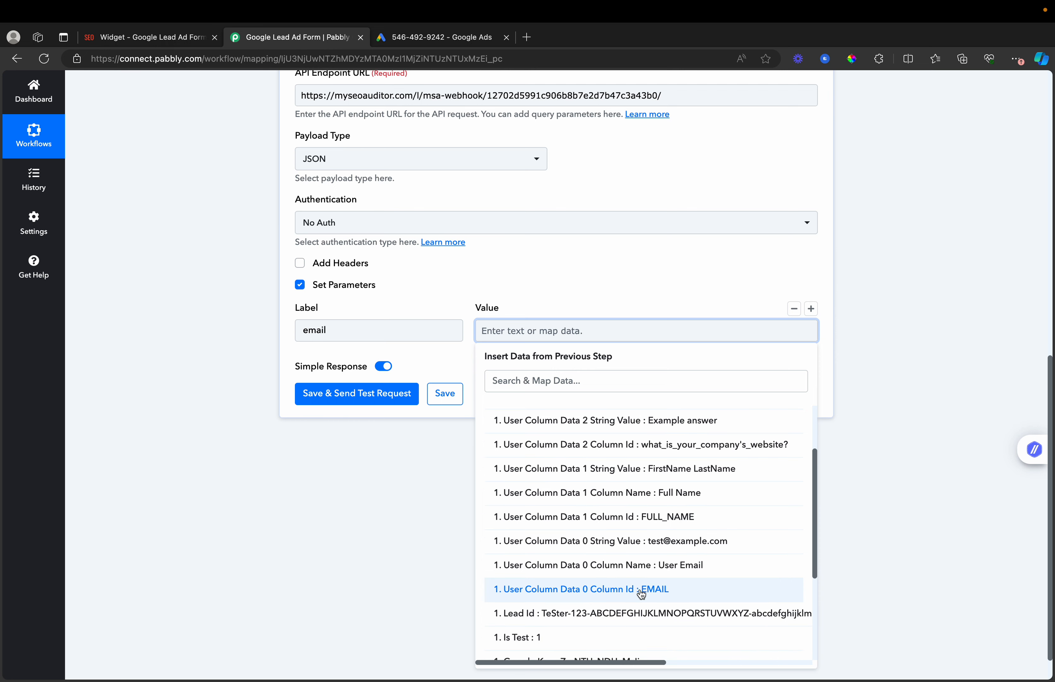
mouse_move(886, 54)
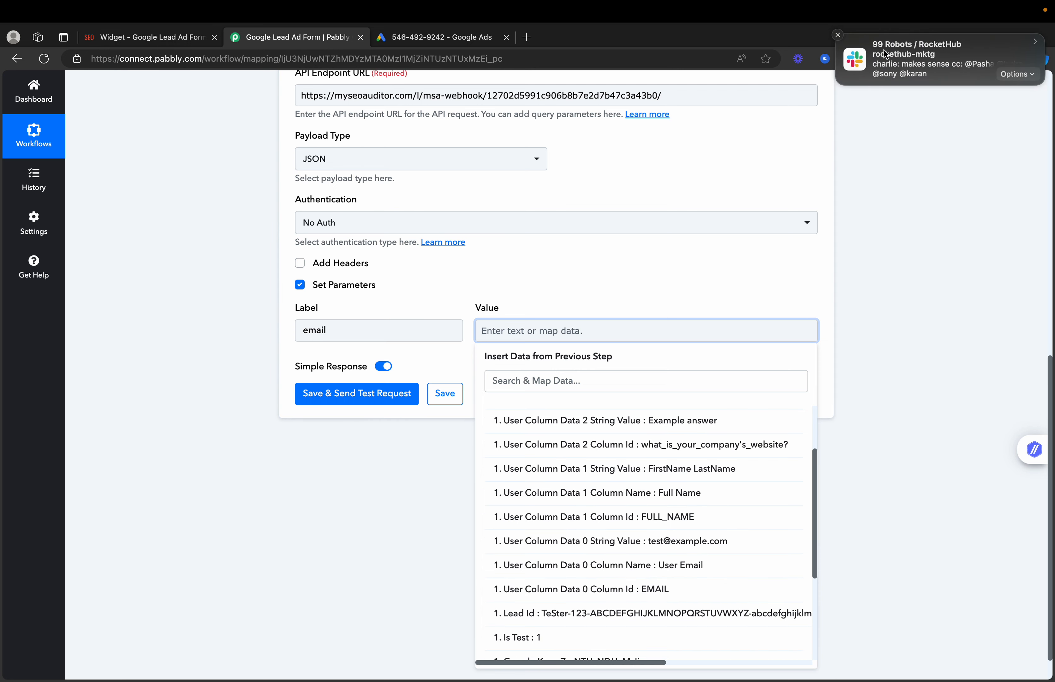
click(838, 35)
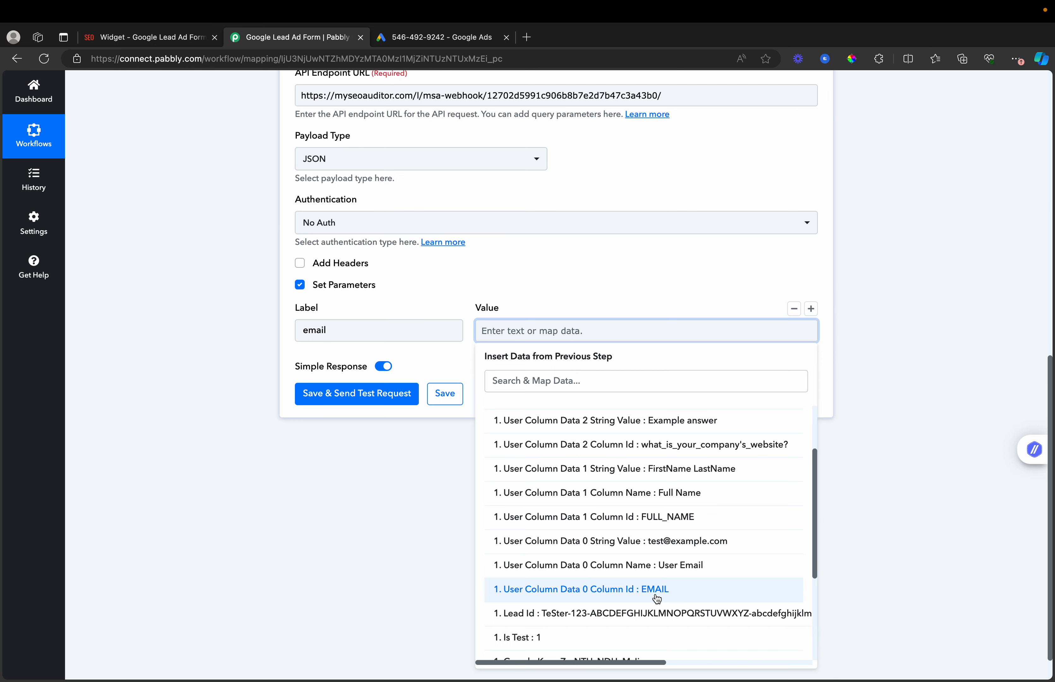
click(656, 568)
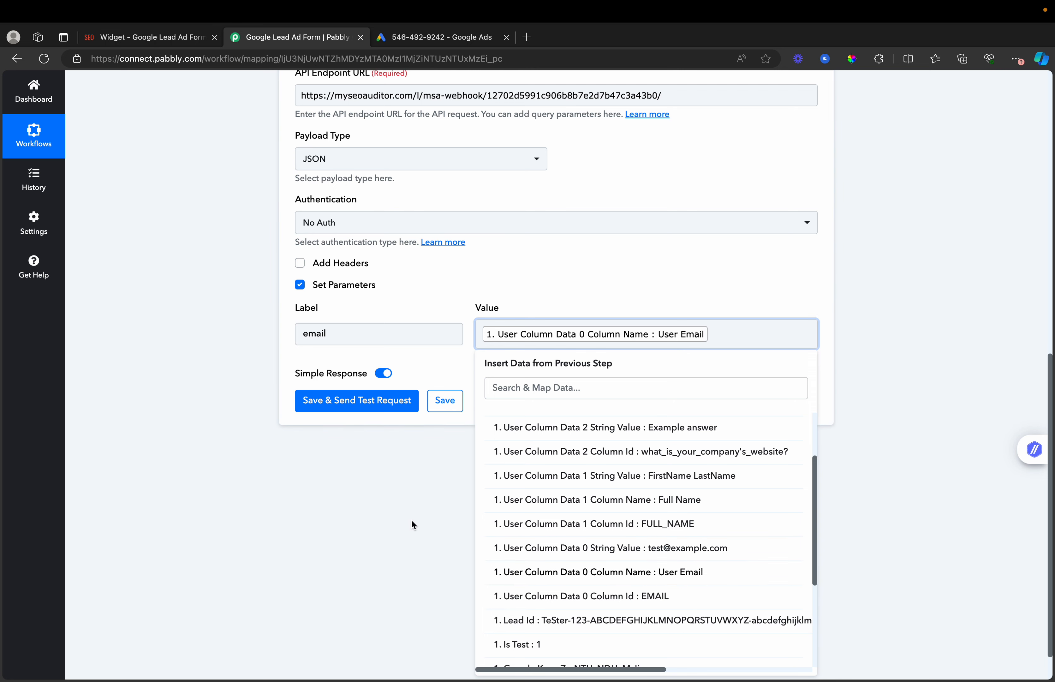
click(426, 521)
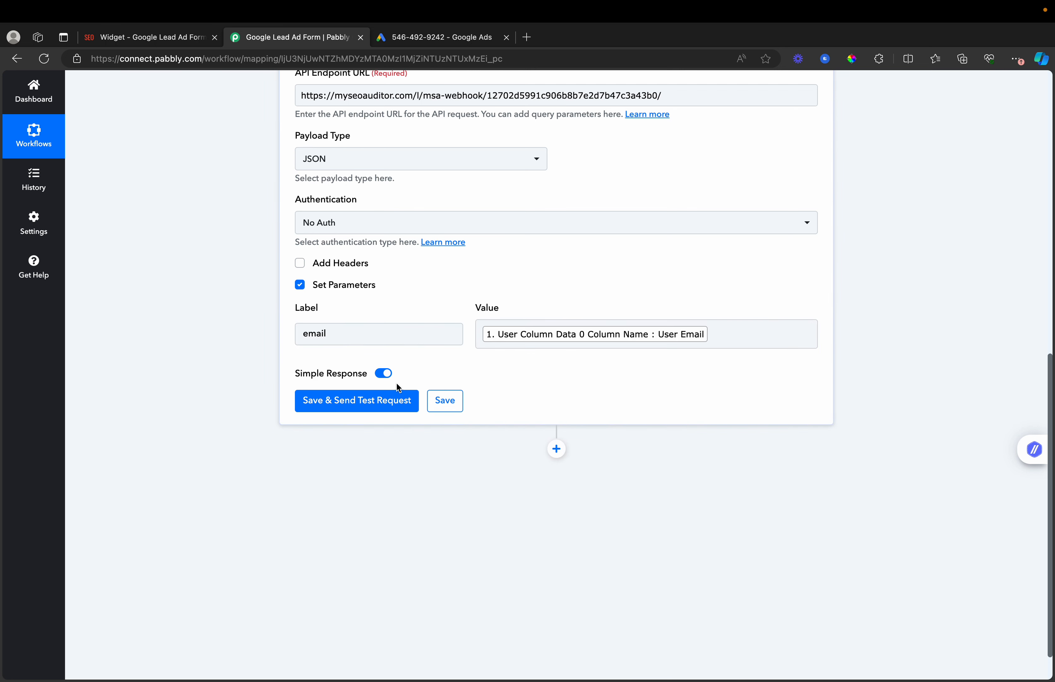
click(811, 308)
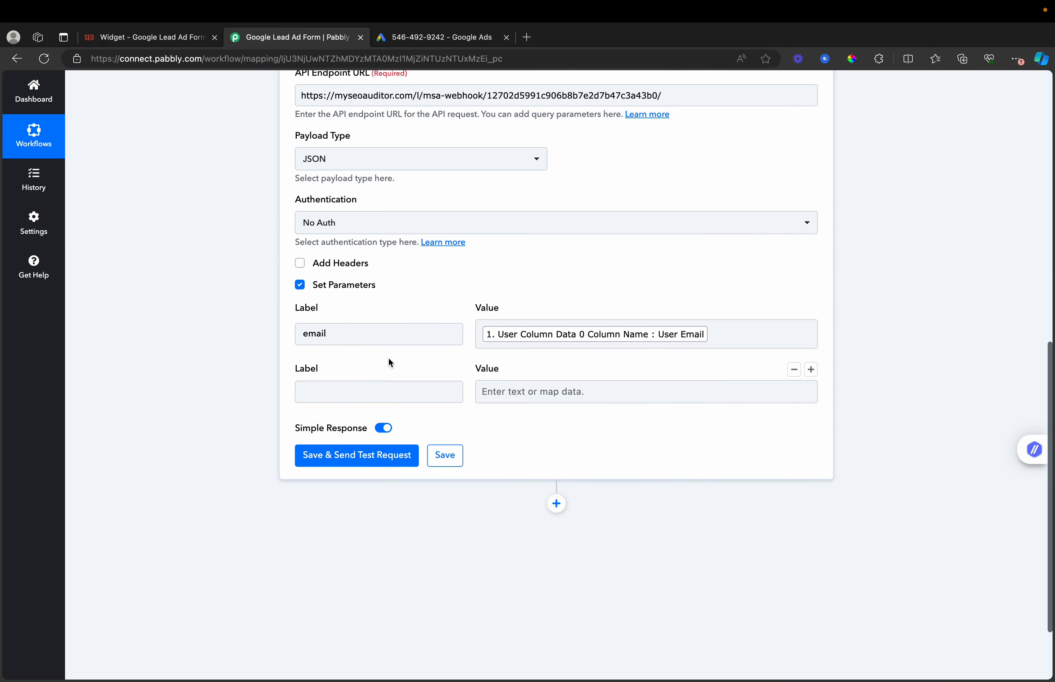
click(383, 395)
- Label the second parameter 'name' and map it to the lead's Full Name
text(name)
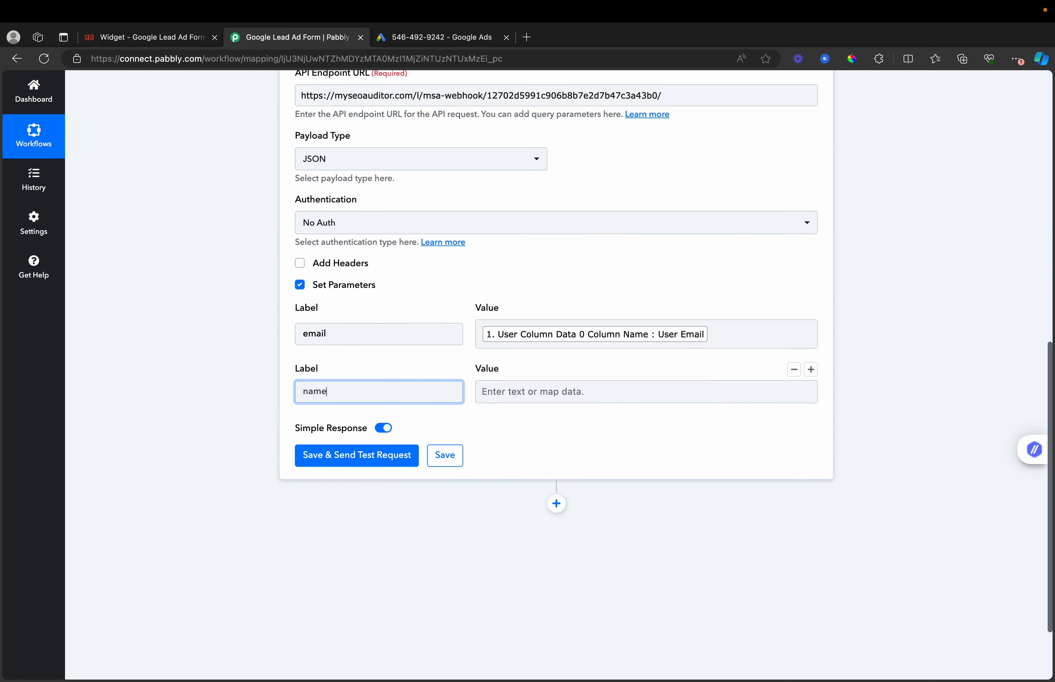
click(541, 393)
click(653, 484)
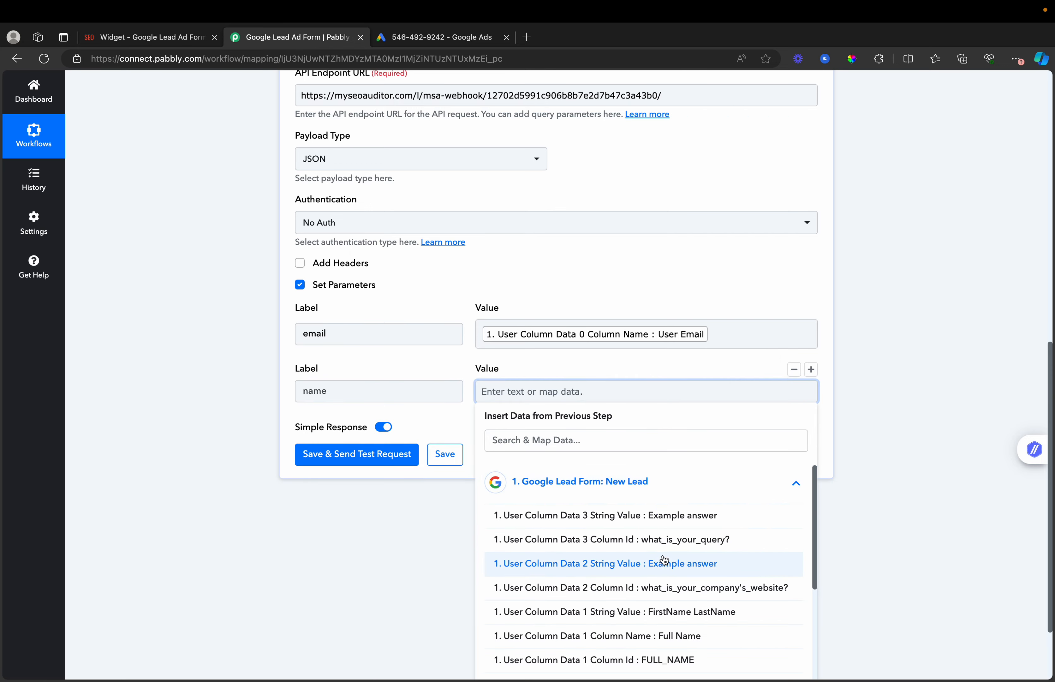
scroll(664, 561, down, 5)
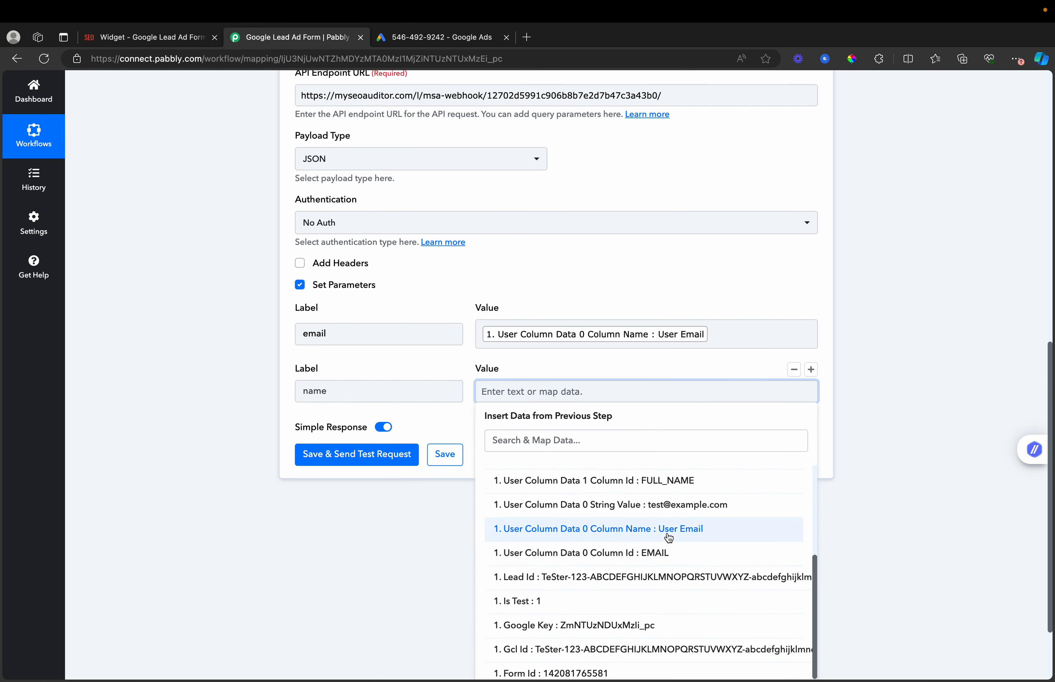
scroll(669, 535, up, 1)
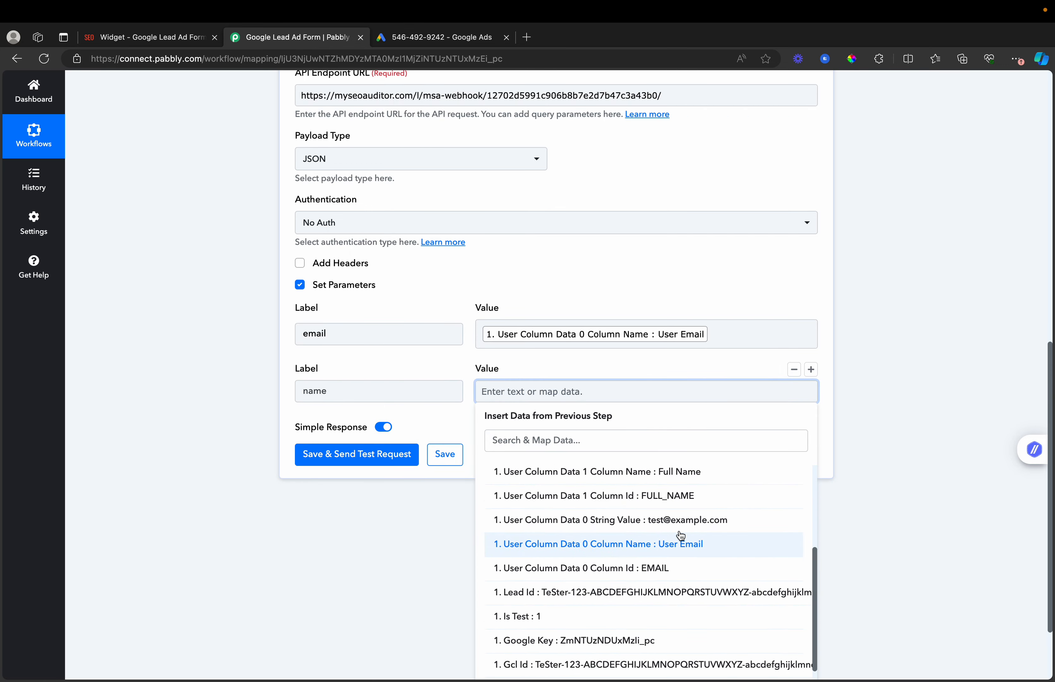
click(674, 473)
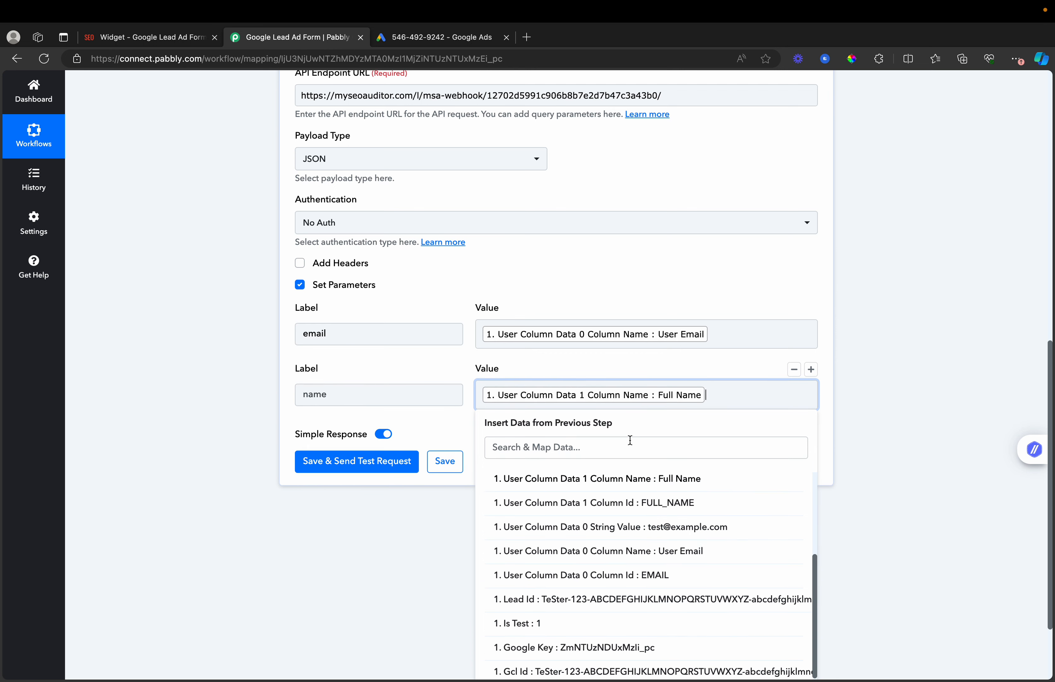
click(840, 371)
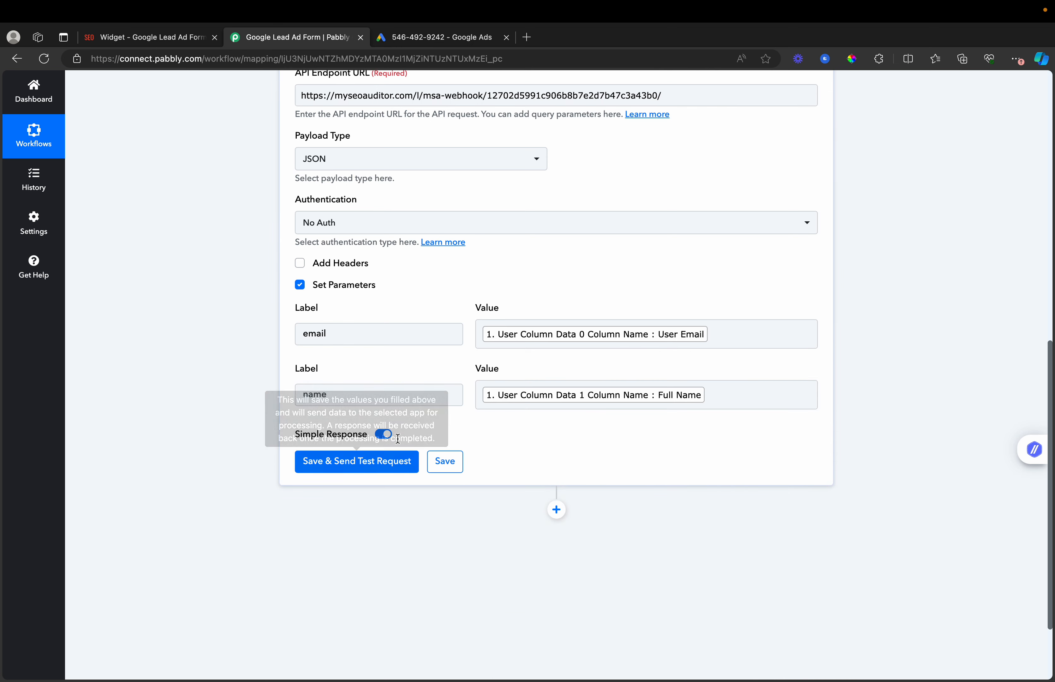
- Add another parameter row, then remove the empty row
click(812, 309)
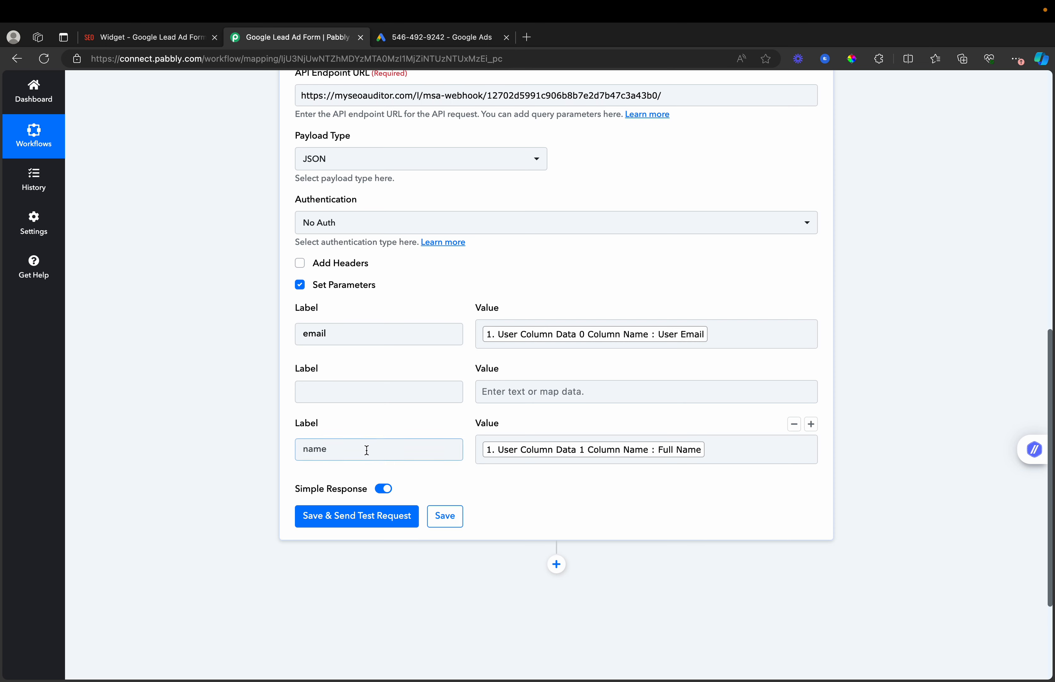
click(365, 453)
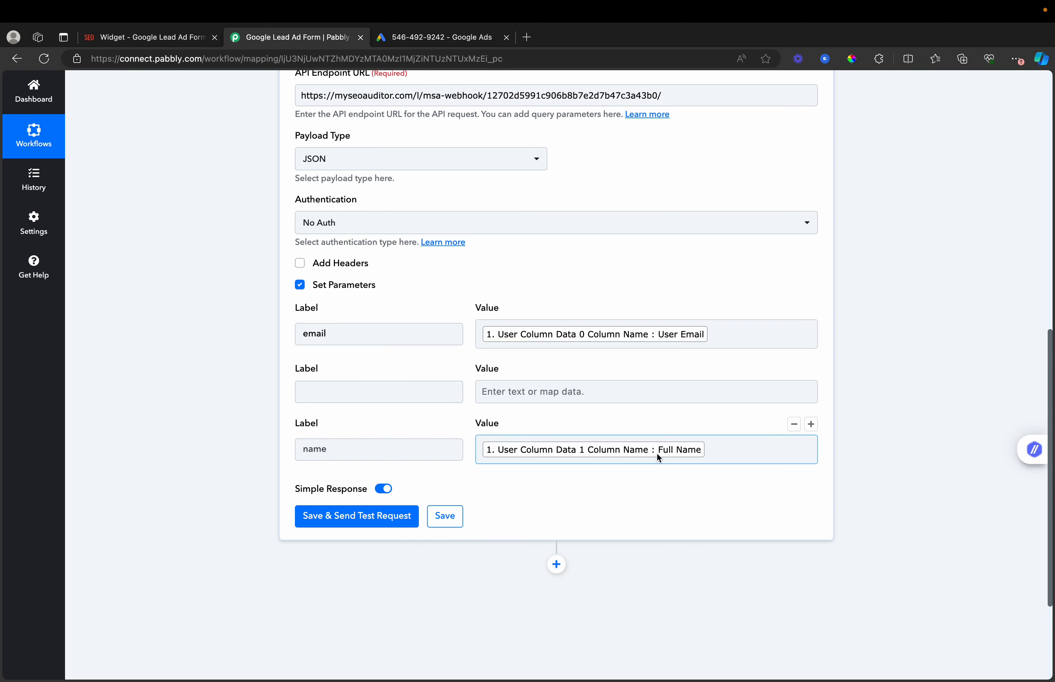
click(337, 395)
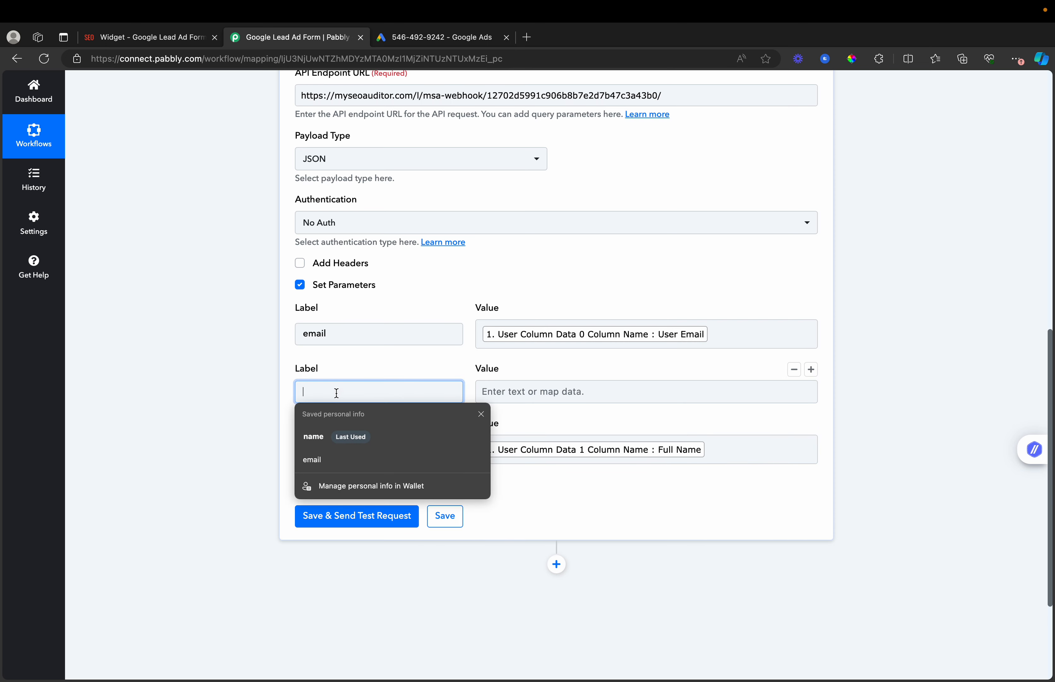
click(337, 374)
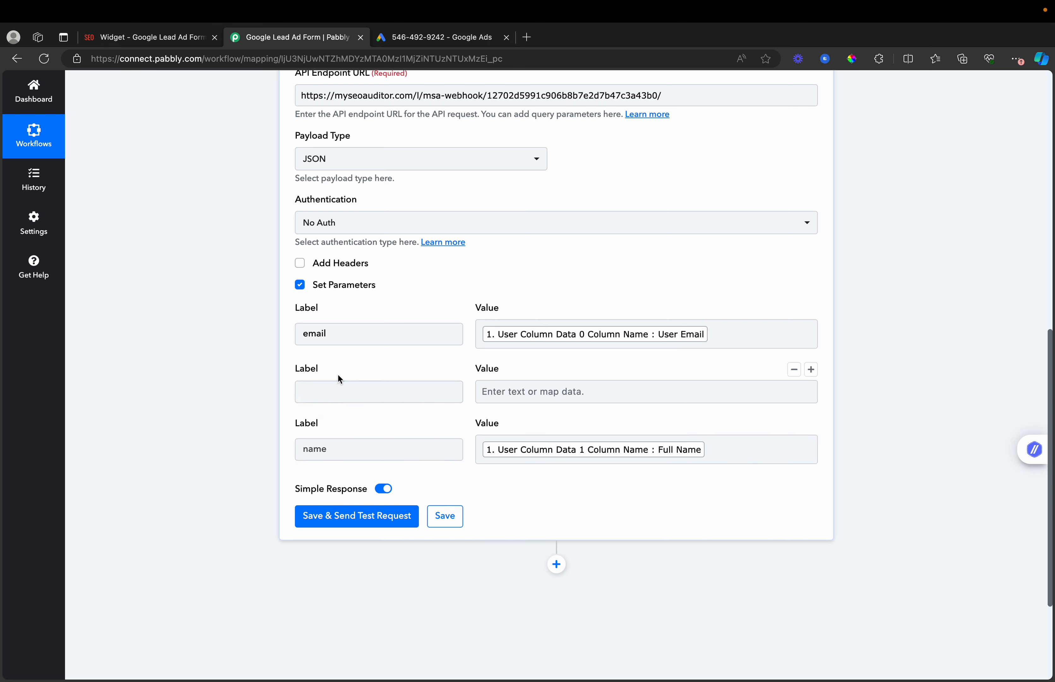
click(341, 393)
click(793, 424)
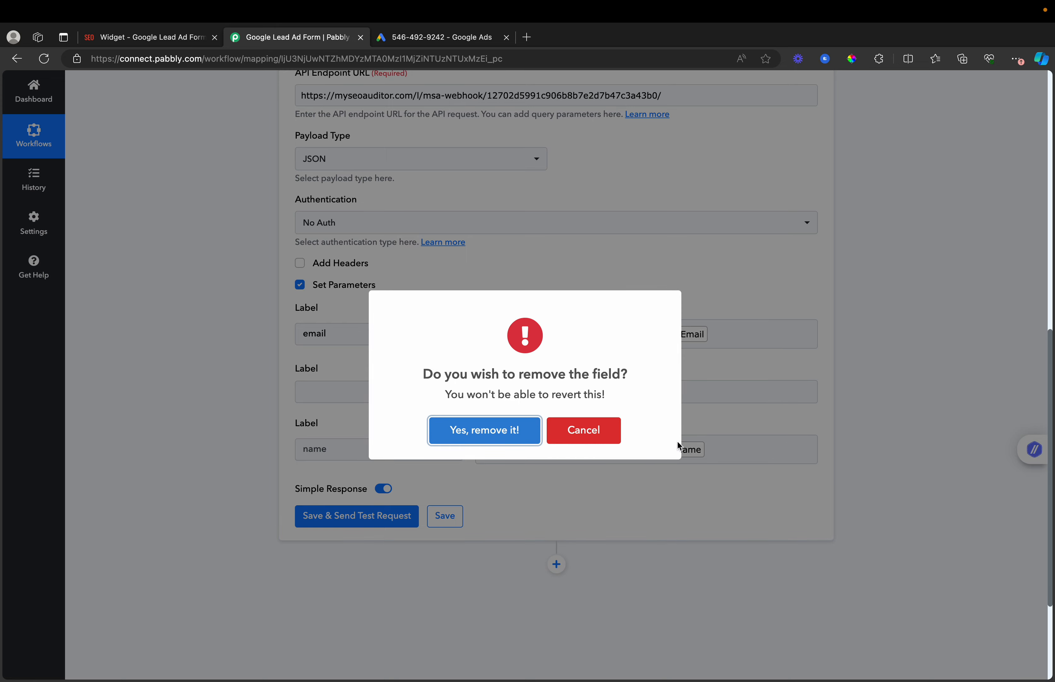
- Remove a parameter row and add a name parameter mapped to the lead's Full Name field
click(486, 431)
click(408, 398)
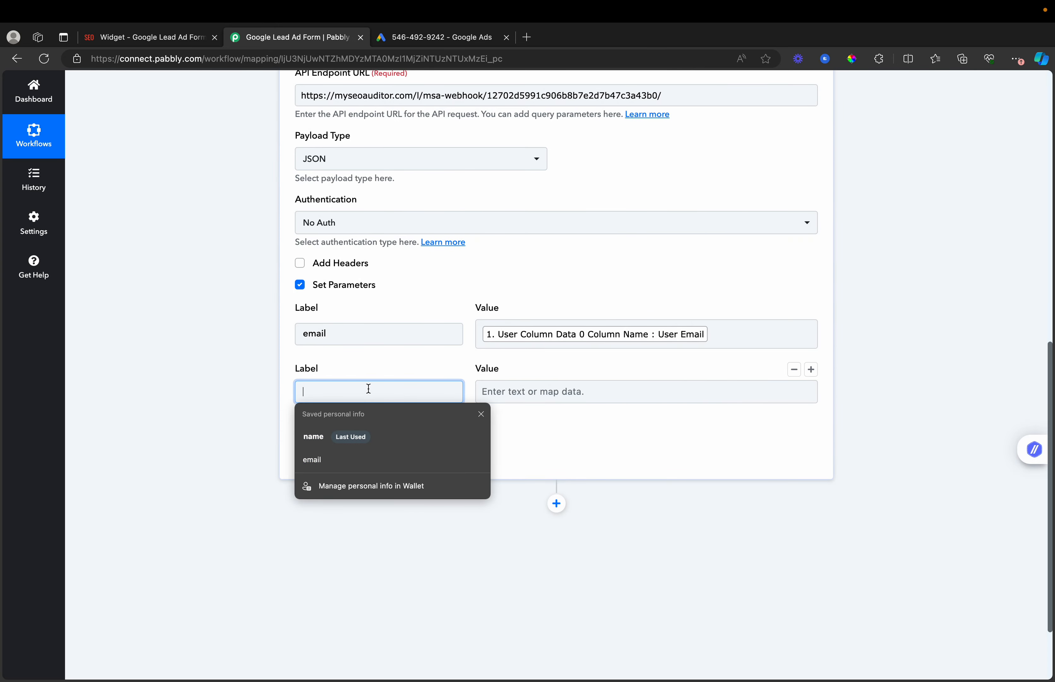
text(name)
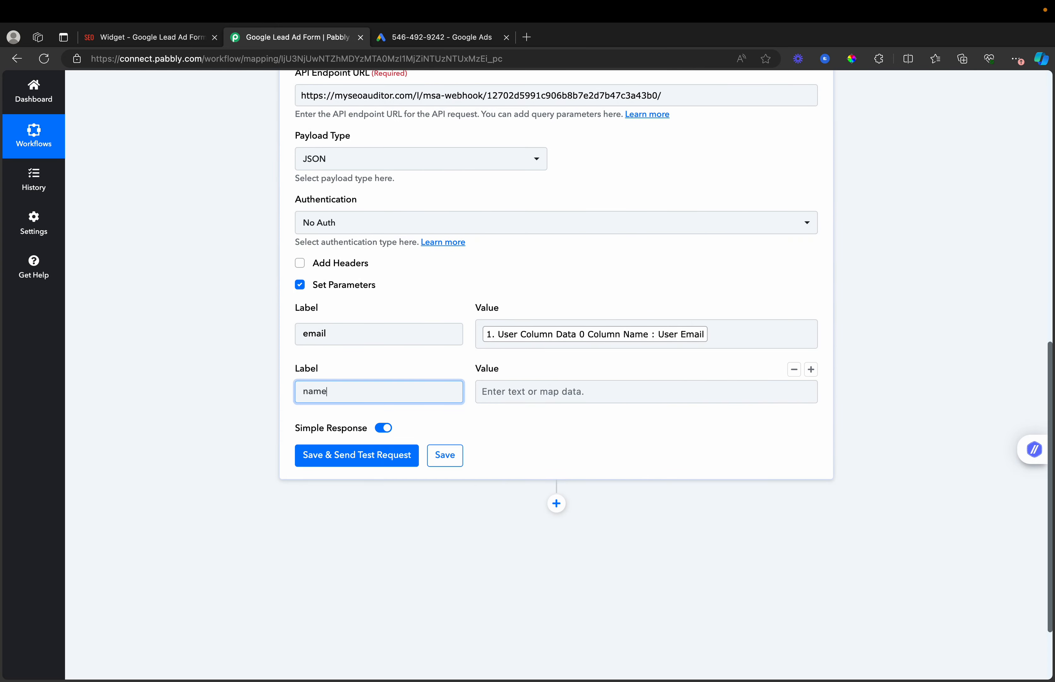
click(583, 396)
click(599, 492)
scroll(603, 510, down, 2)
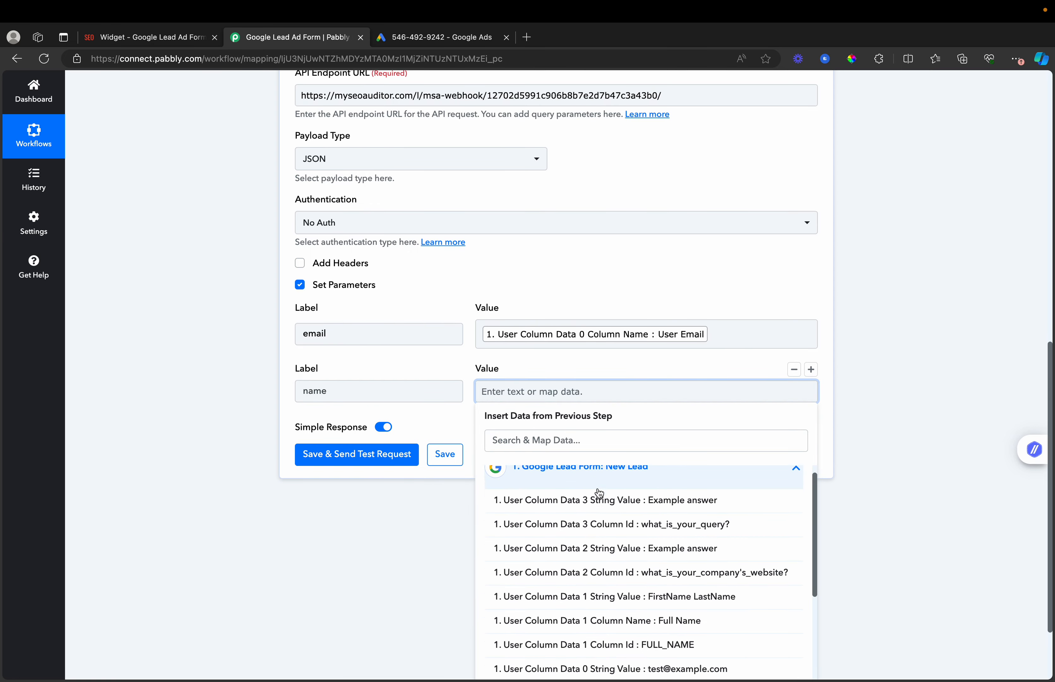
scroll(613, 532, down, 1)
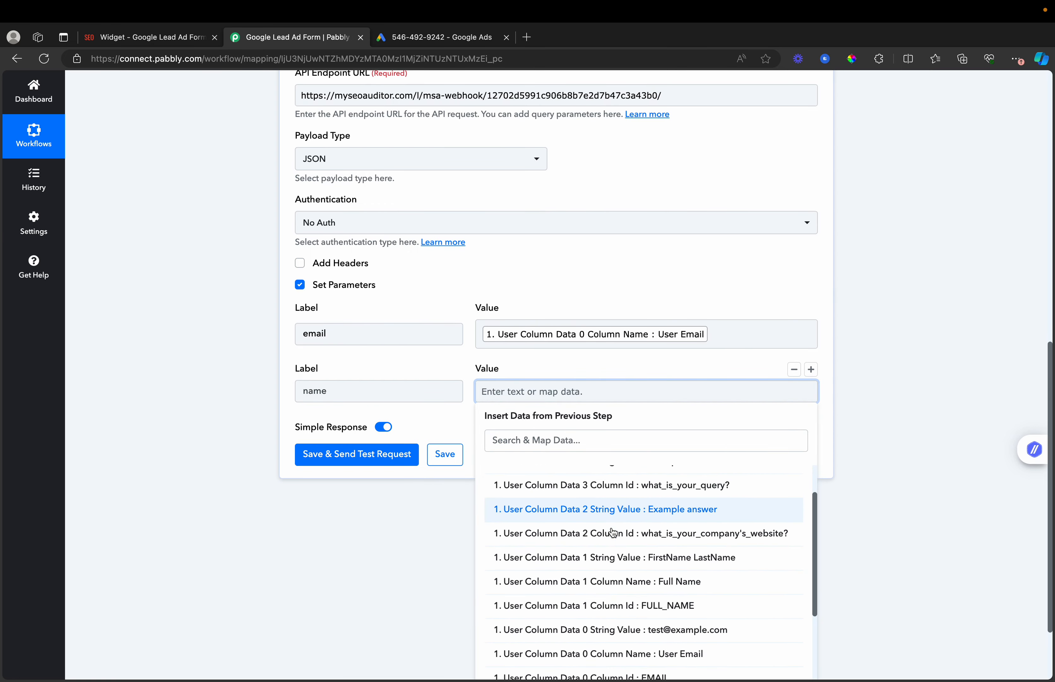
click(626, 581)
click(390, 531)
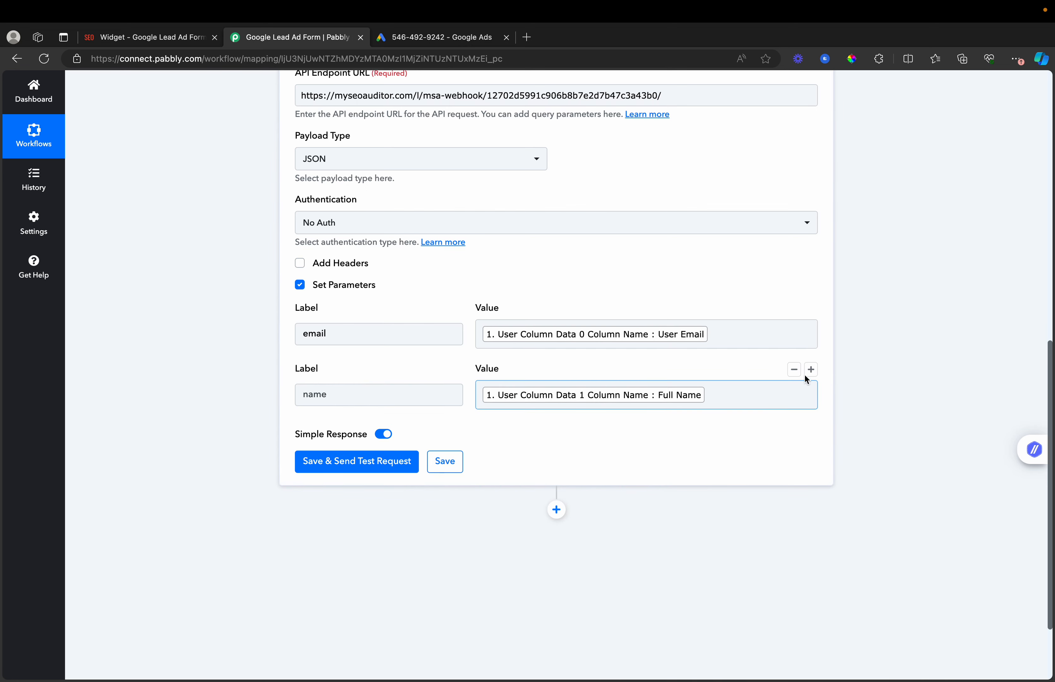
- Add a website parameter mapped to the lead form's company-website column id
click(814, 374)
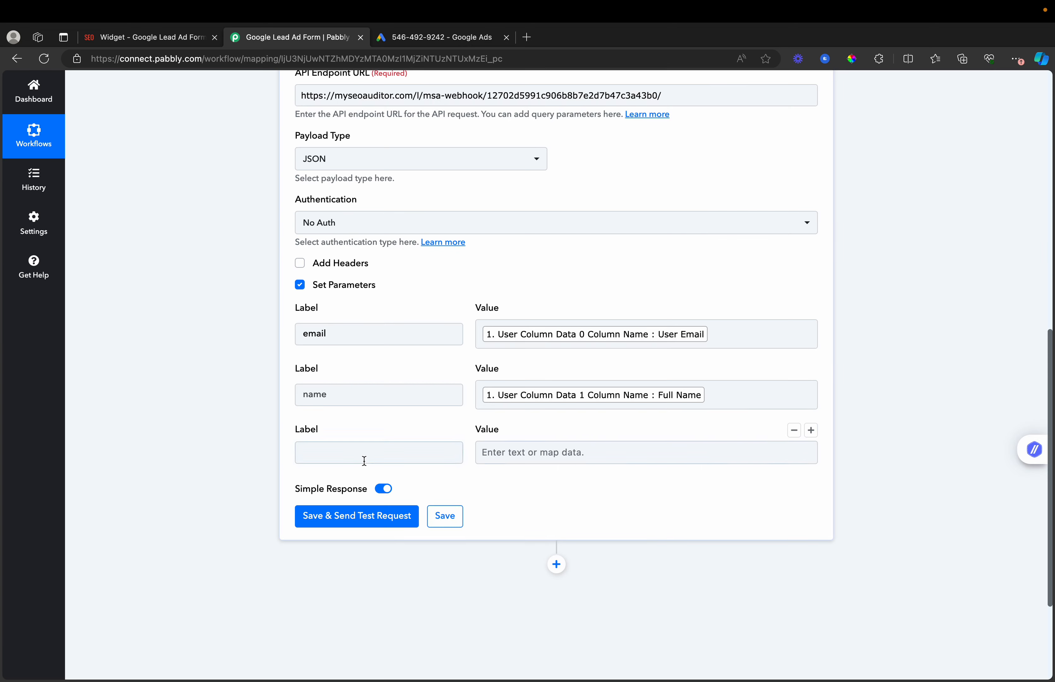
click(348, 450)
text(website)
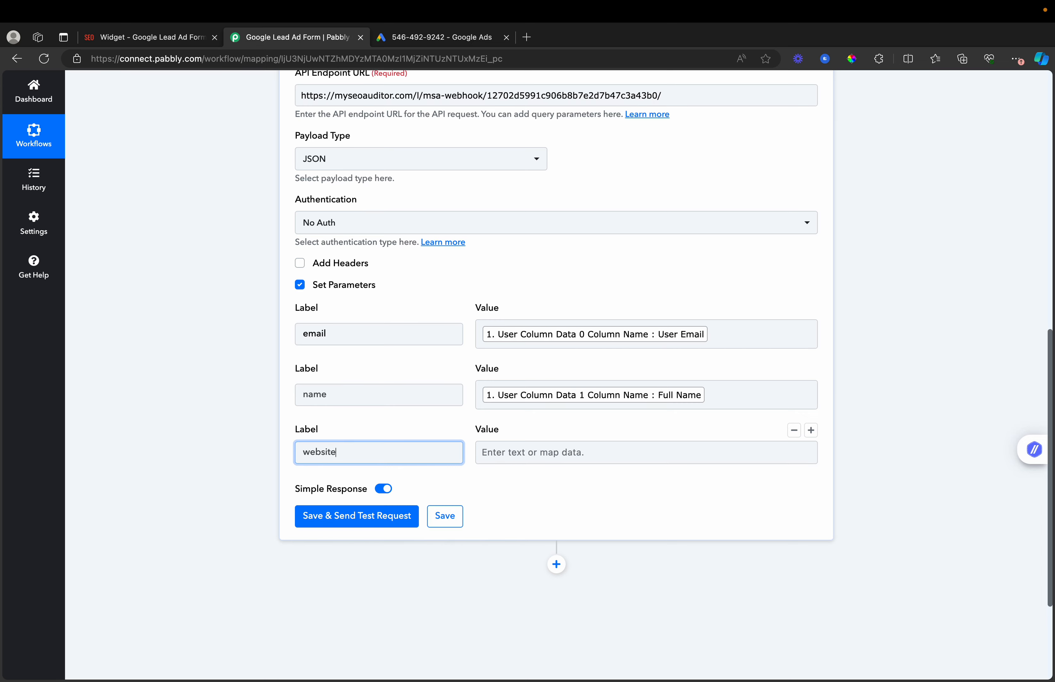
click(646, 457)
click(656, 545)
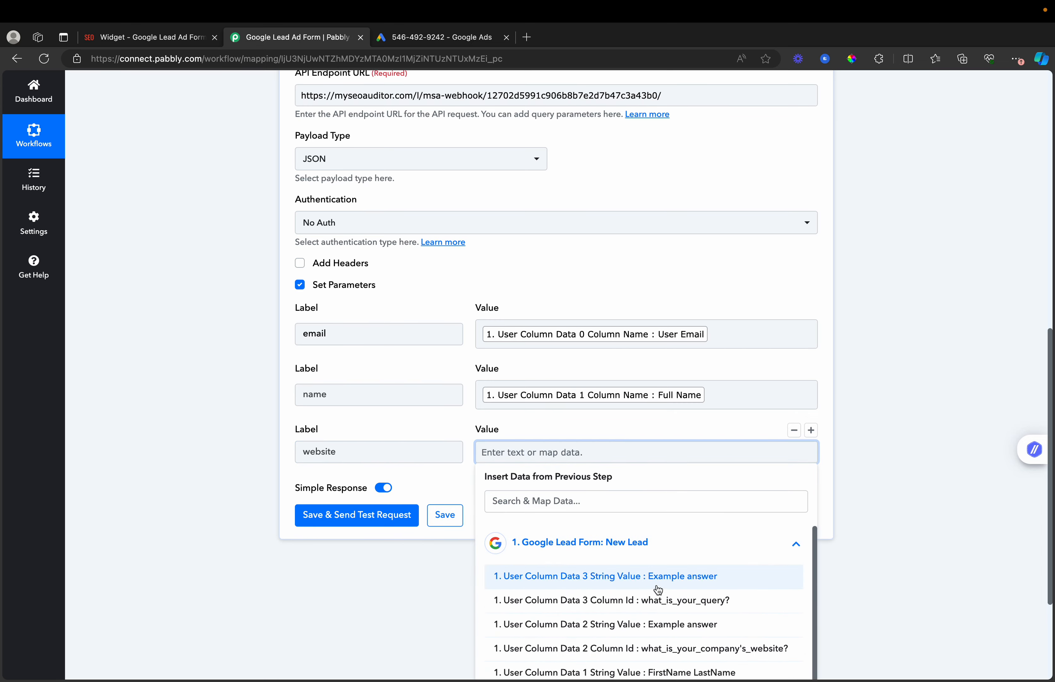
scroll(665, 612, down, 2)
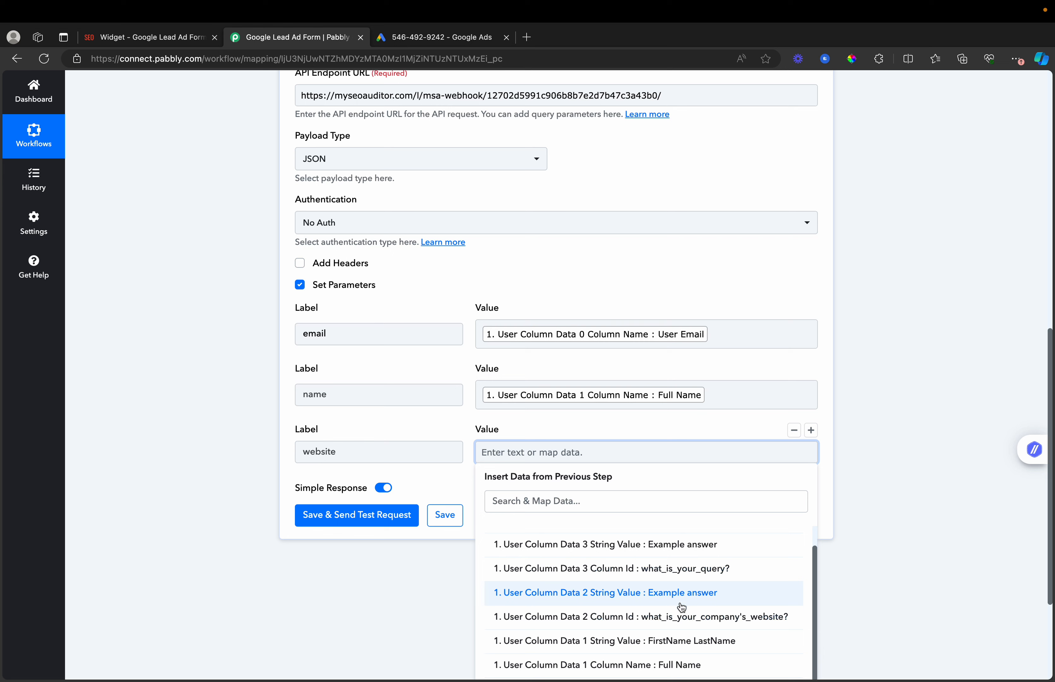
click(682, 618)
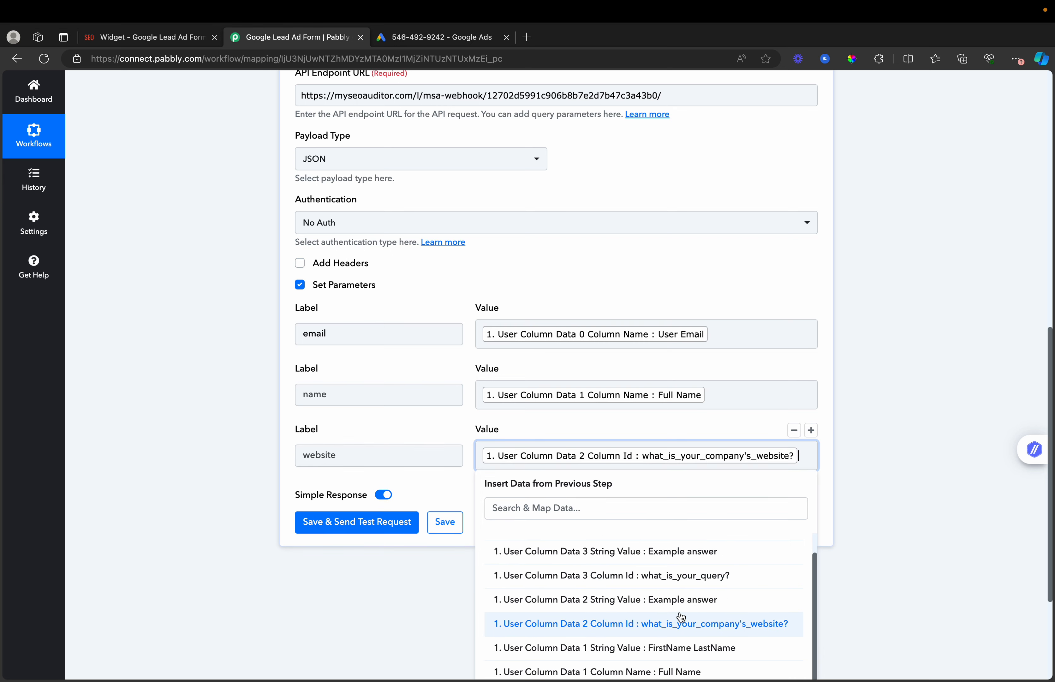
click(308, 561)
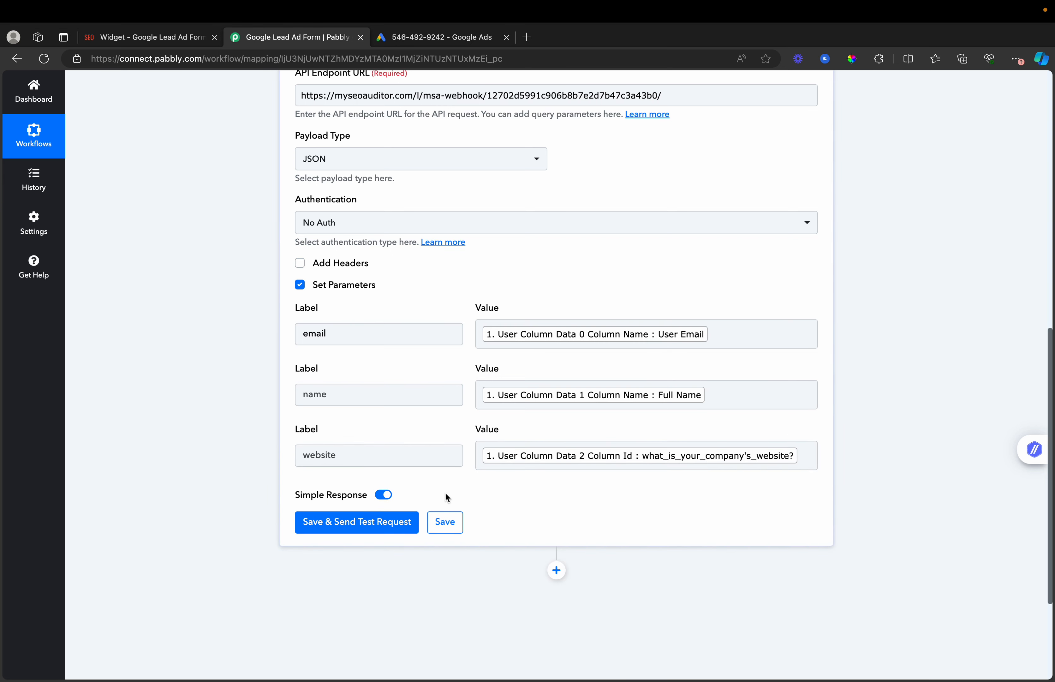
- Add a keyword parameter mapped to the lead form's query column id
click(810, 431)
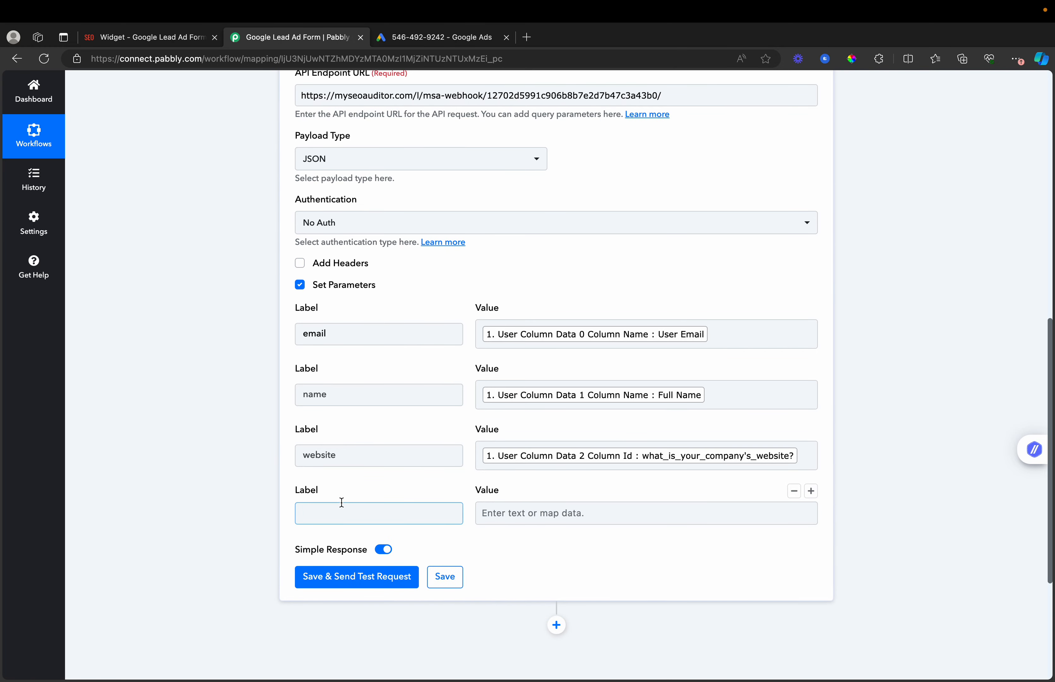
click(342, 511)
text(keyword)
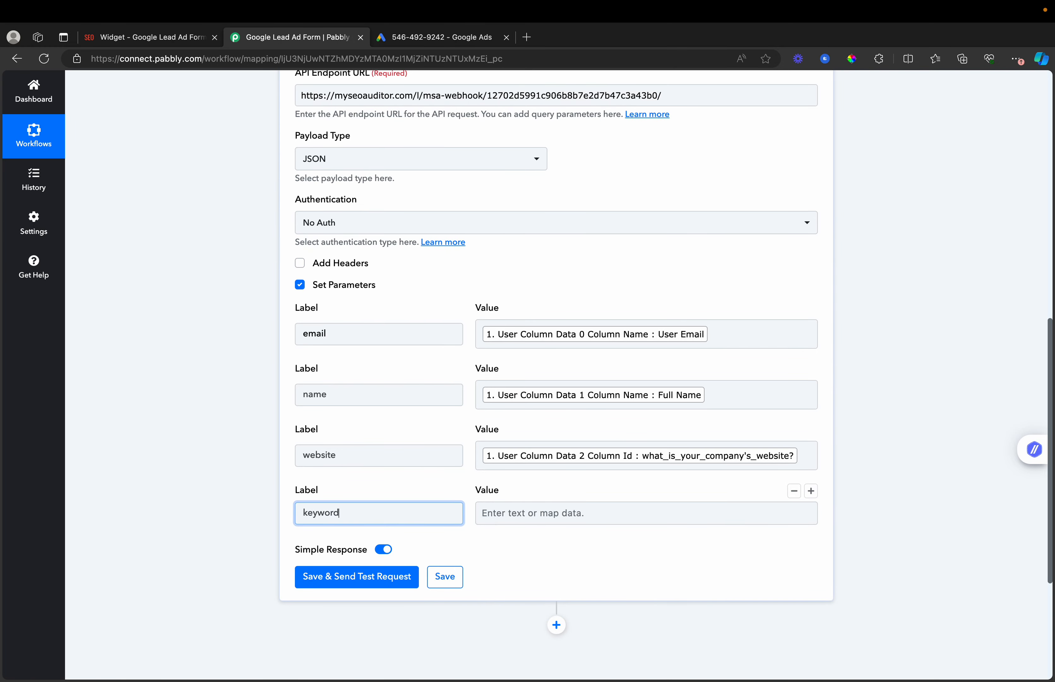
click(616, 515)
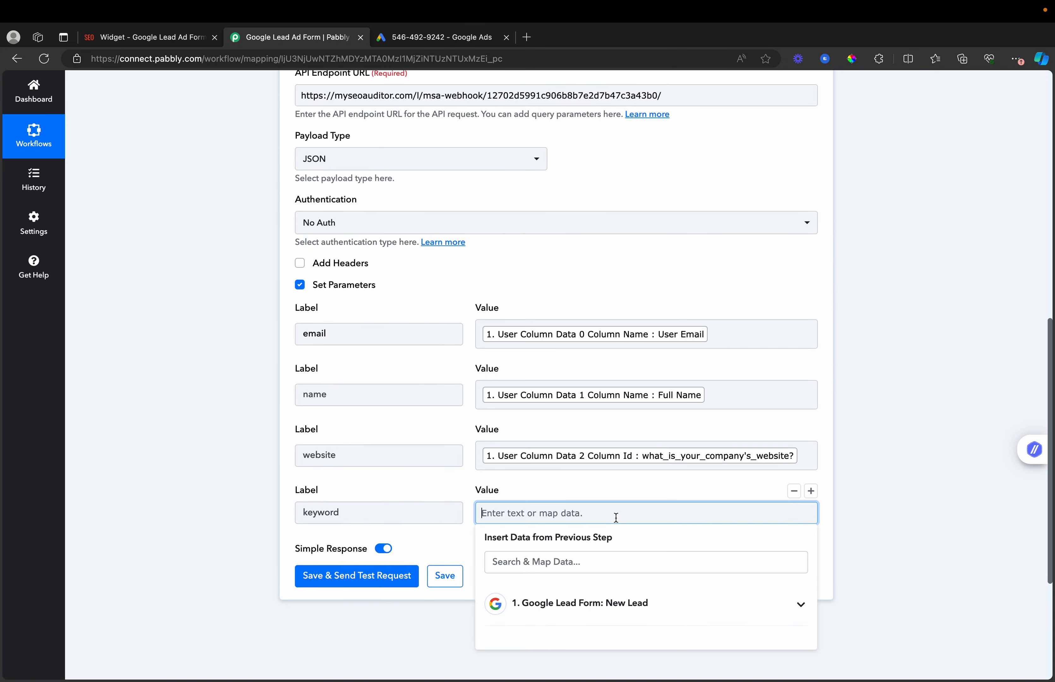
click(625, 604)
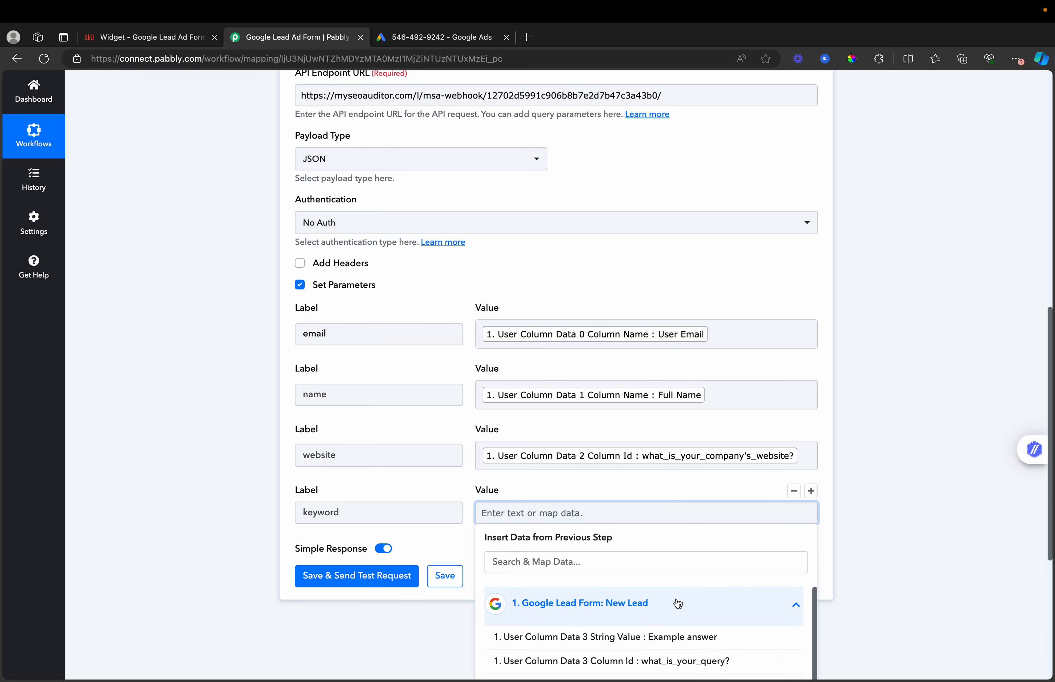
scroll(679, 605, down, 5)
scroll(681, 601, up, 2)
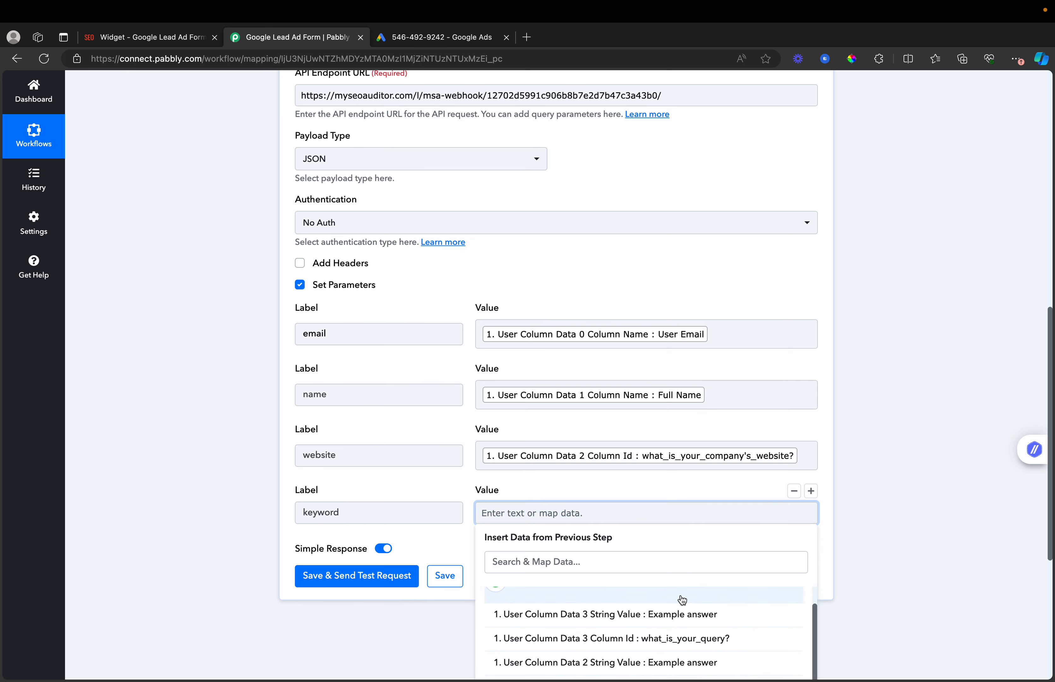
click(690, 644)
click(893, 473)
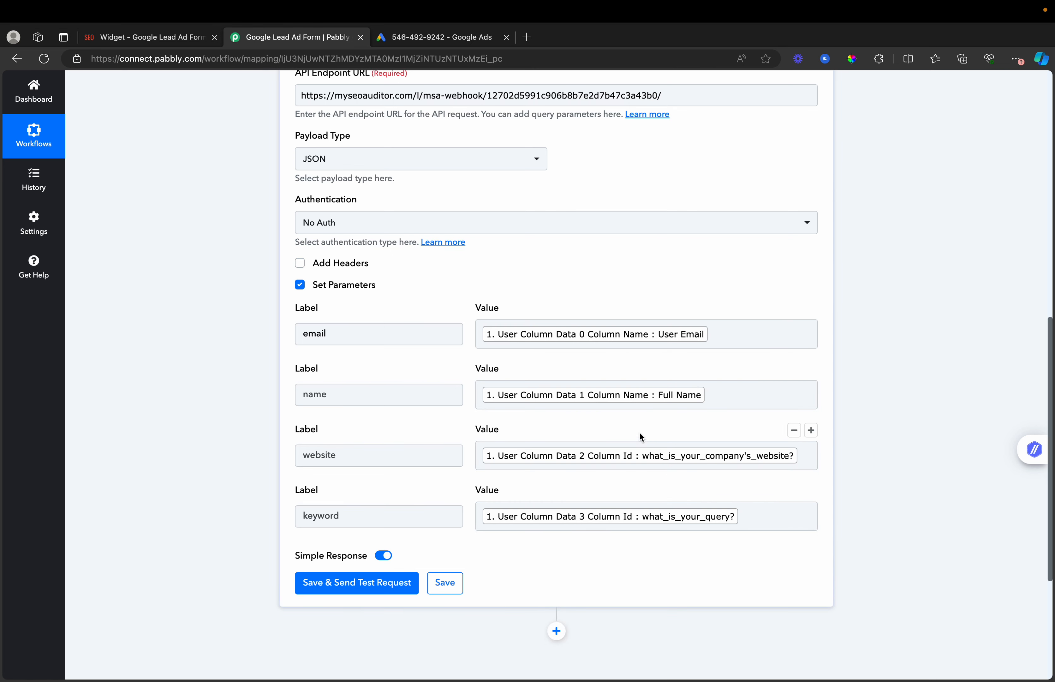
click(726, 333)
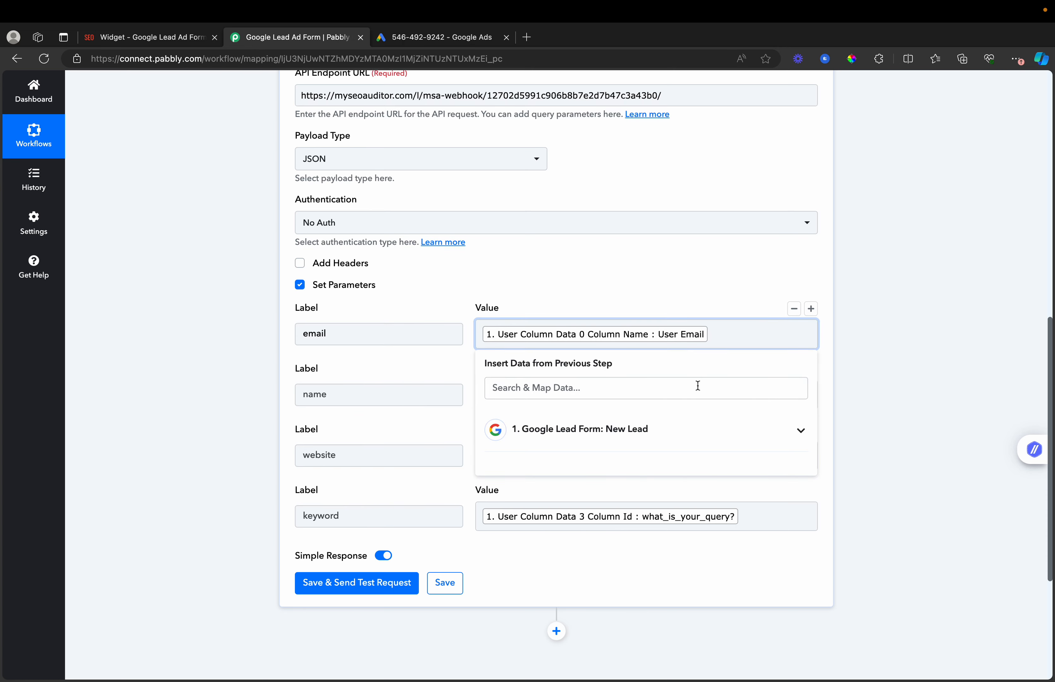
- Remap the email and name parameters to the lead's FULL_NAME column id
click(683, 431)
key(BackSpace)
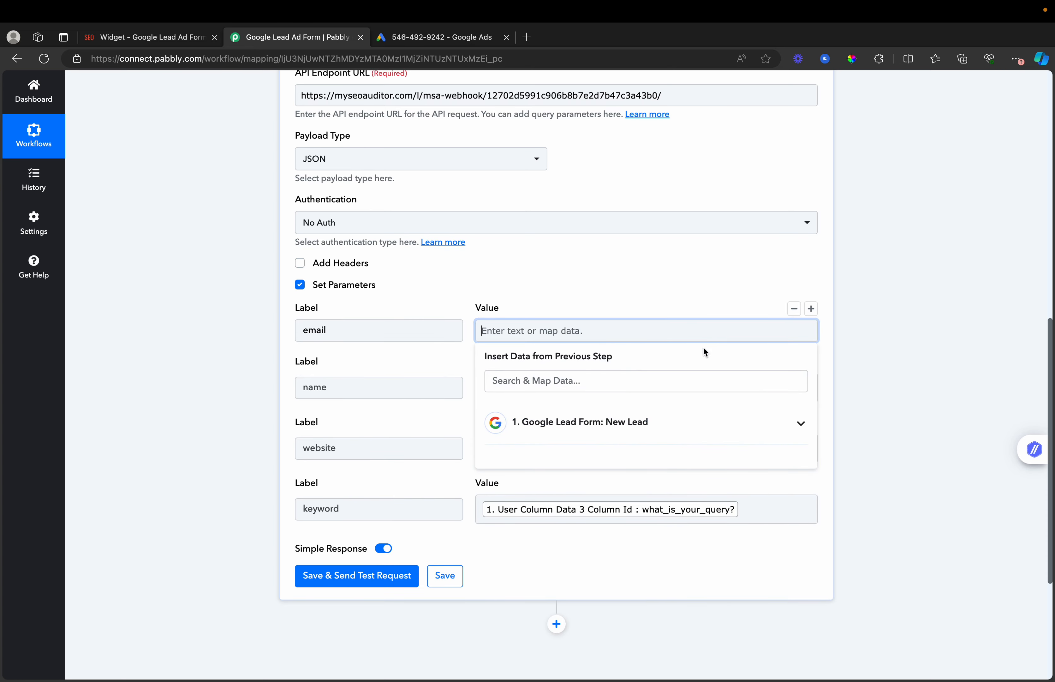
click(667, 420)
scroll(710, 563, down, 1)
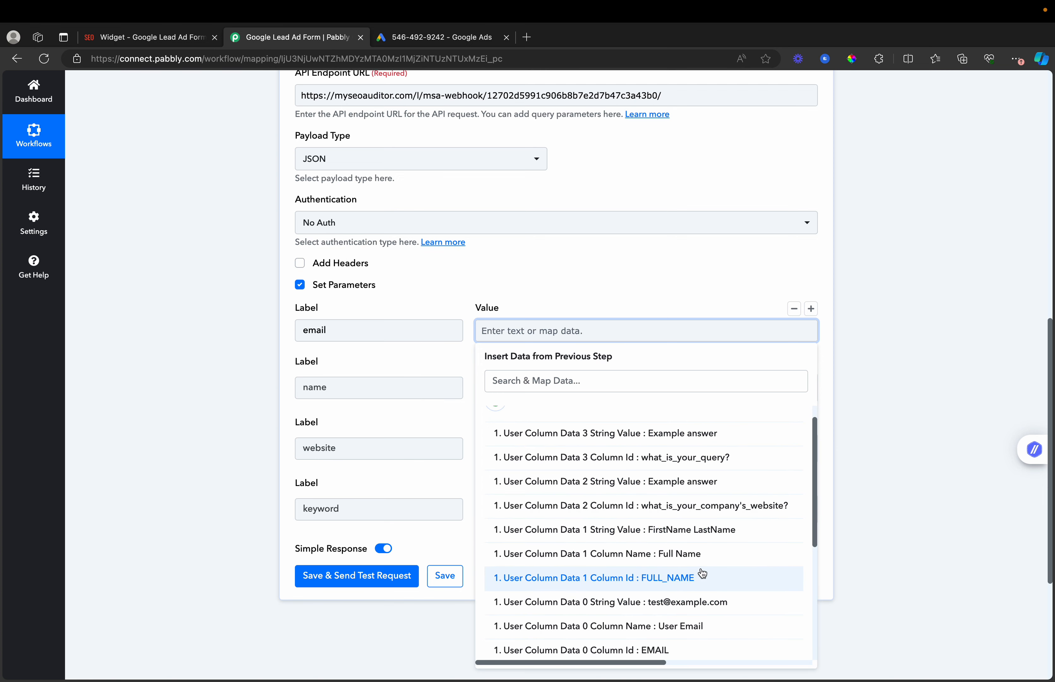
click(705, 578)
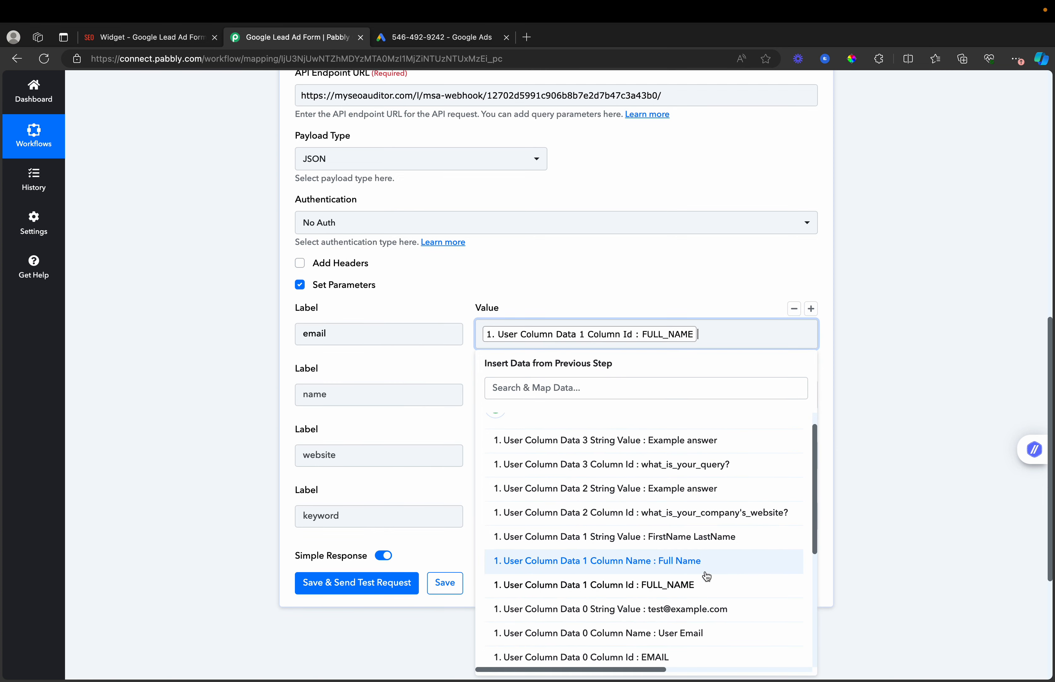
click(907, 402)
click(718, 394)
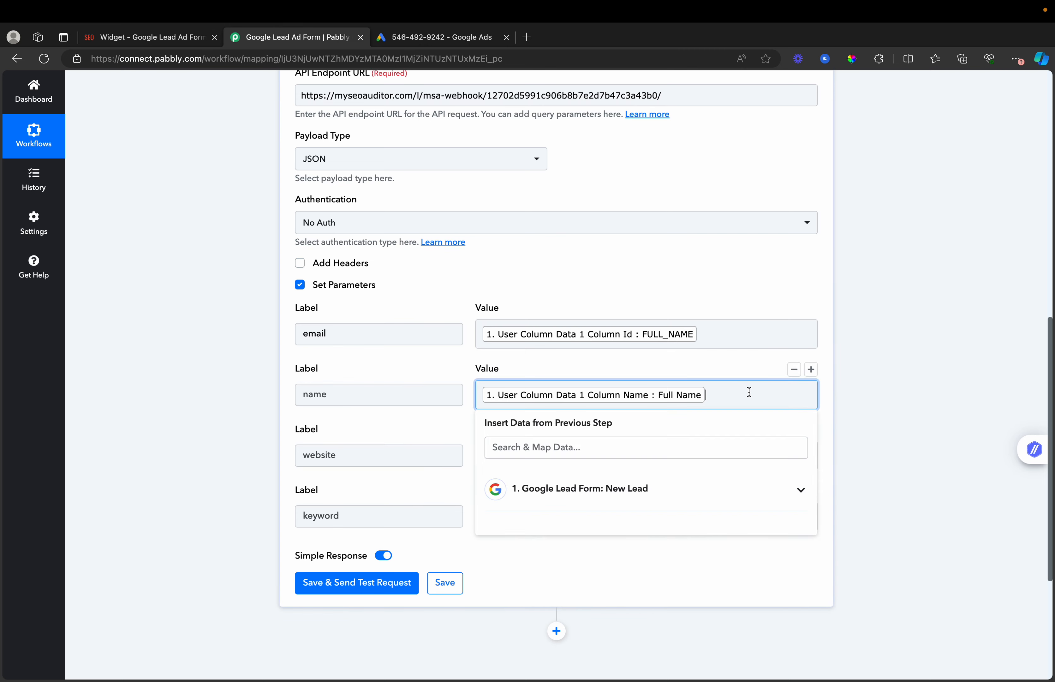
key(BackSpace)
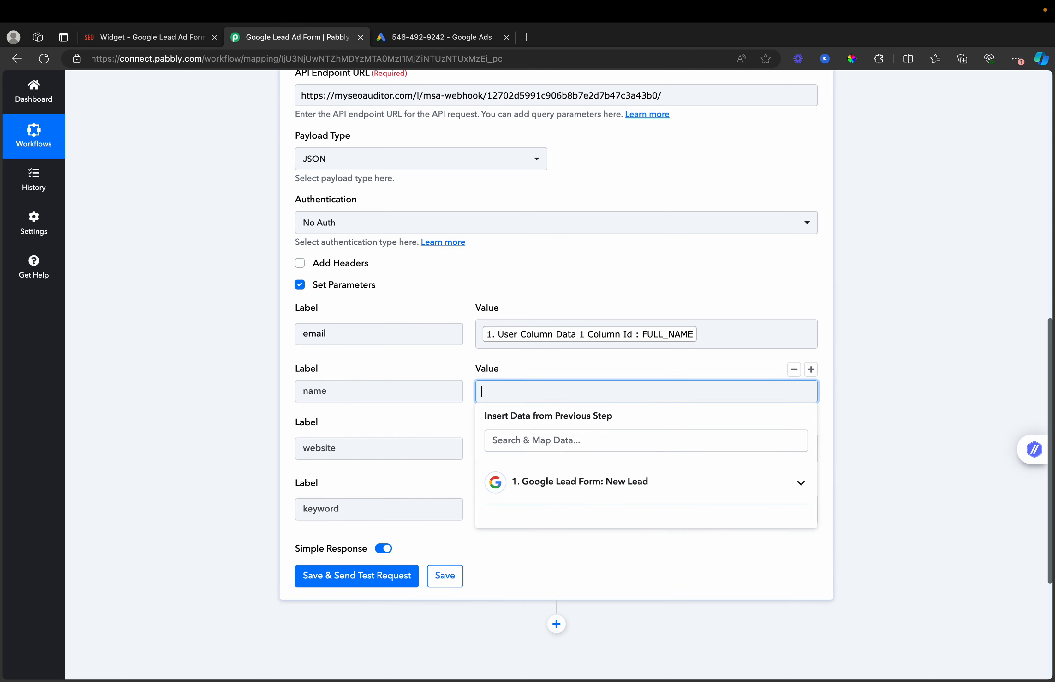
click(676, 487)
scroll(678, 579, down, 1)
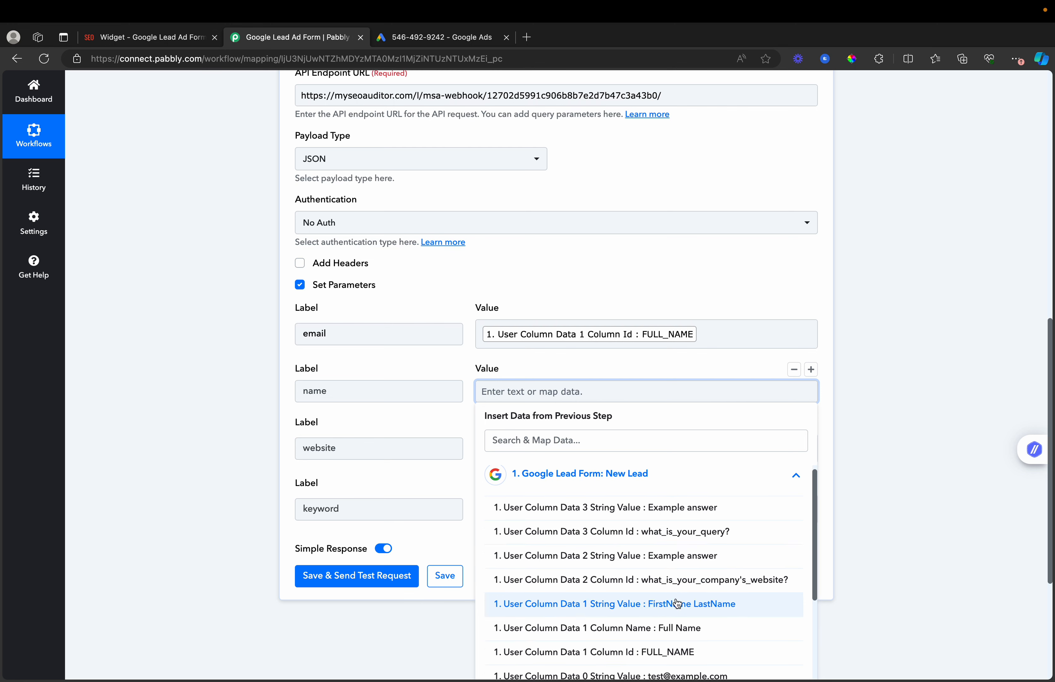
click(683, 651)
click(875, 427)
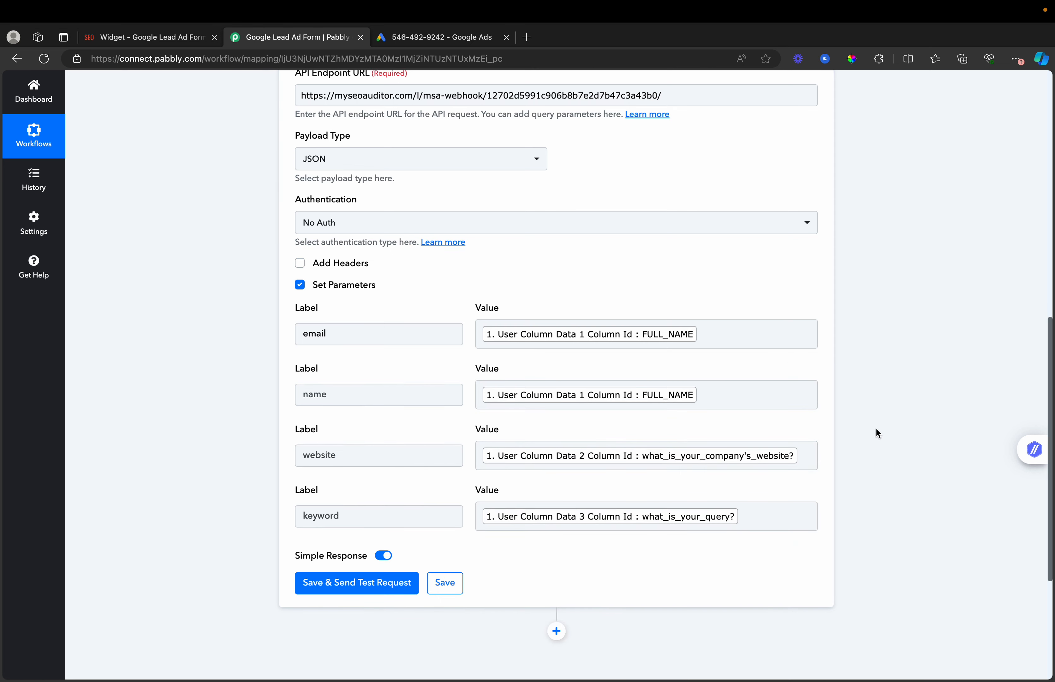
- Map the email parameter to 'User Column Data 0 Column Name : User Email'
click(717, 343)
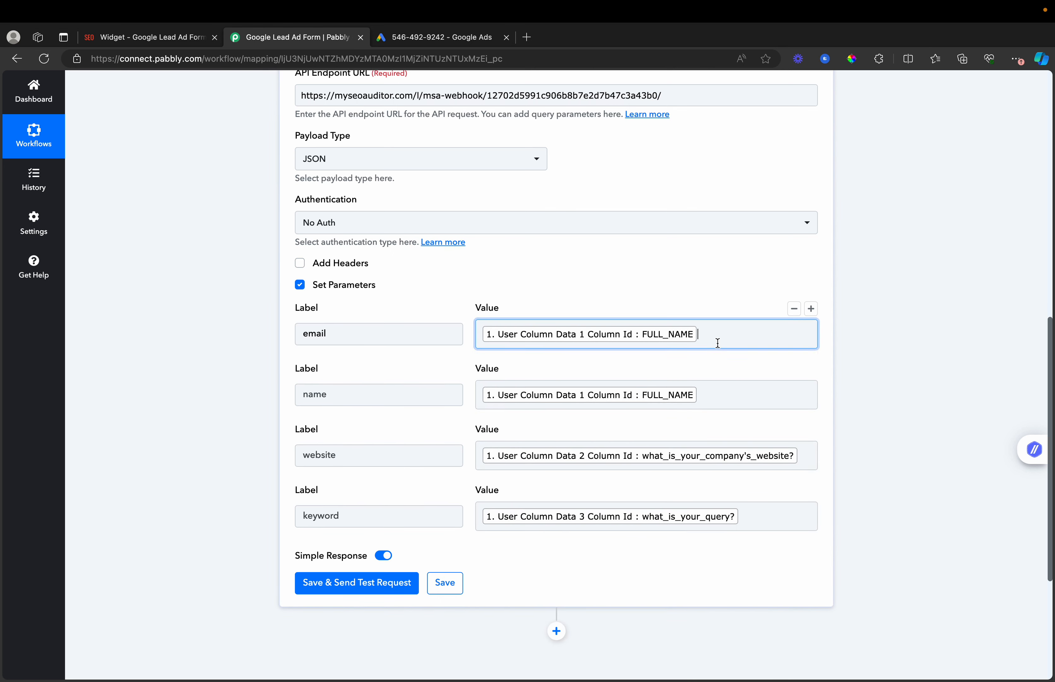
key(BackSpace)
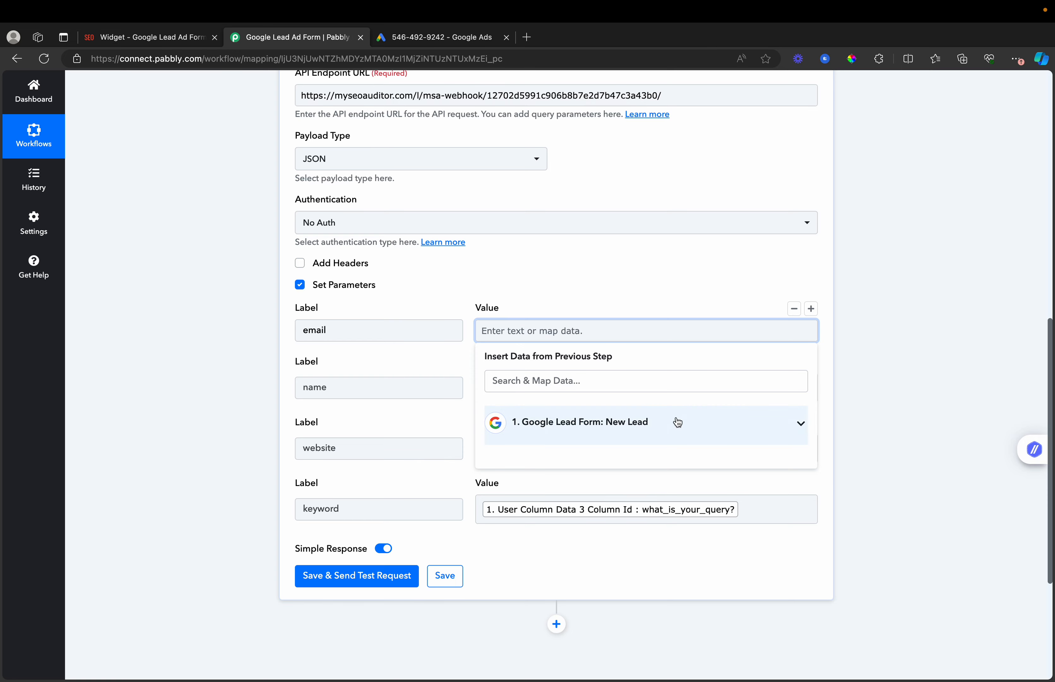
click(676, 423)
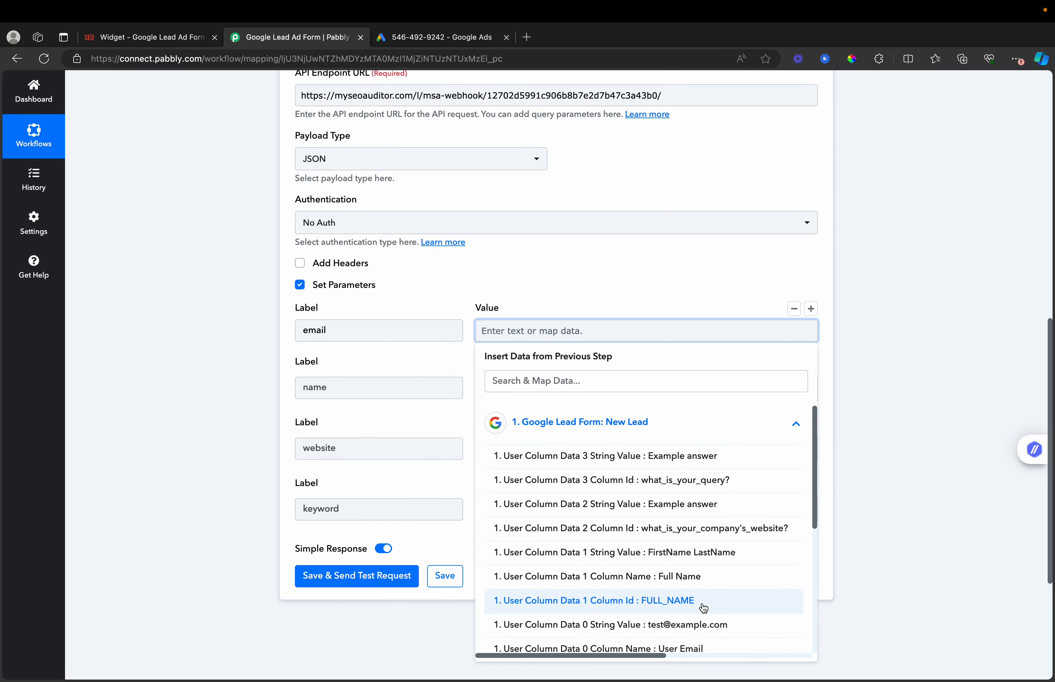
click(703, 650)
click(908, 370)
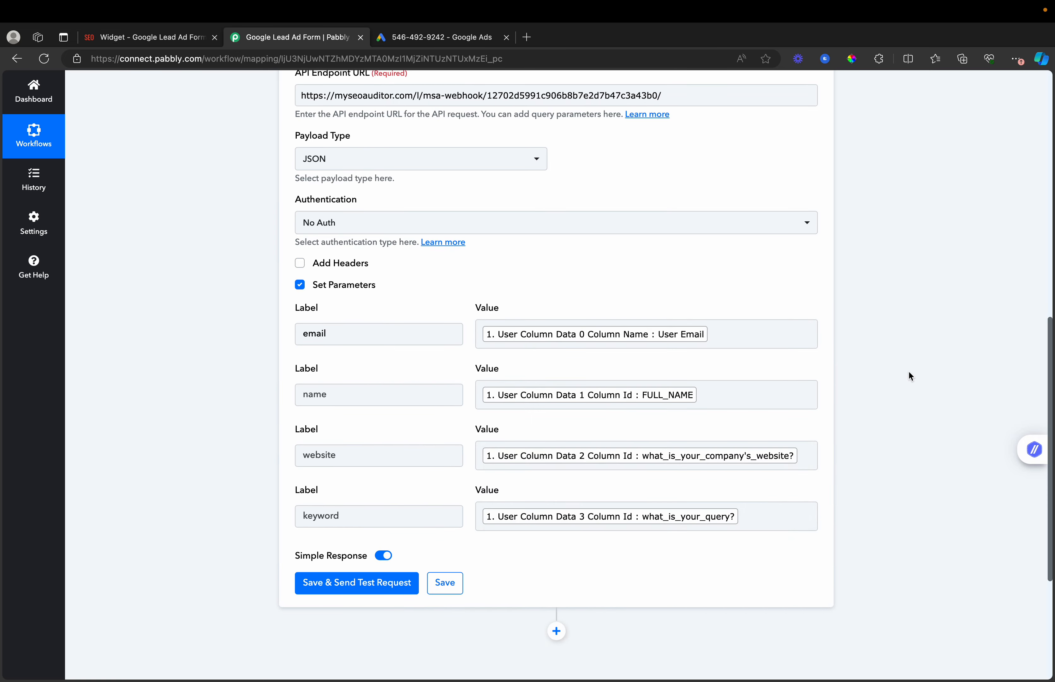
click(732, 335)
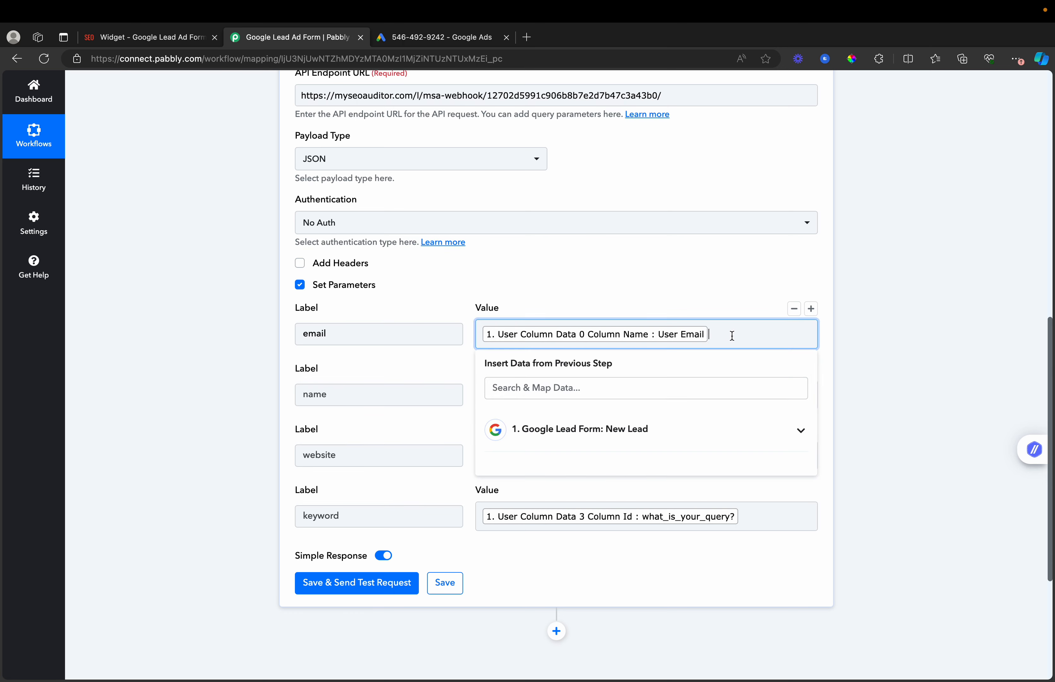
key(BackSpace)
click(700, 418)
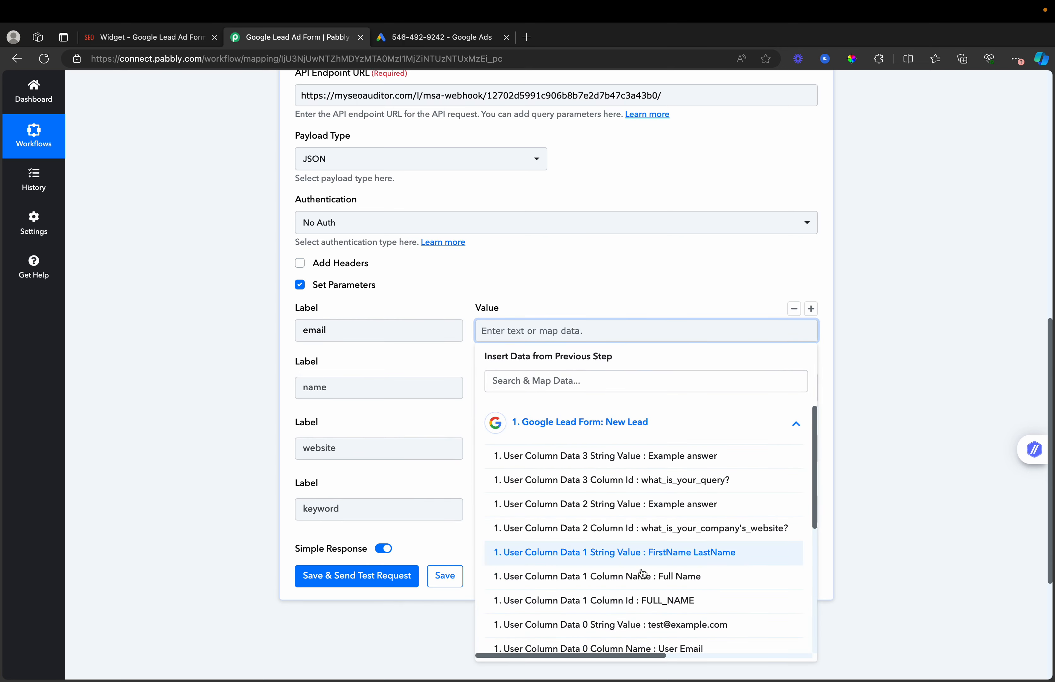
scroll(641, 581, down, 1)
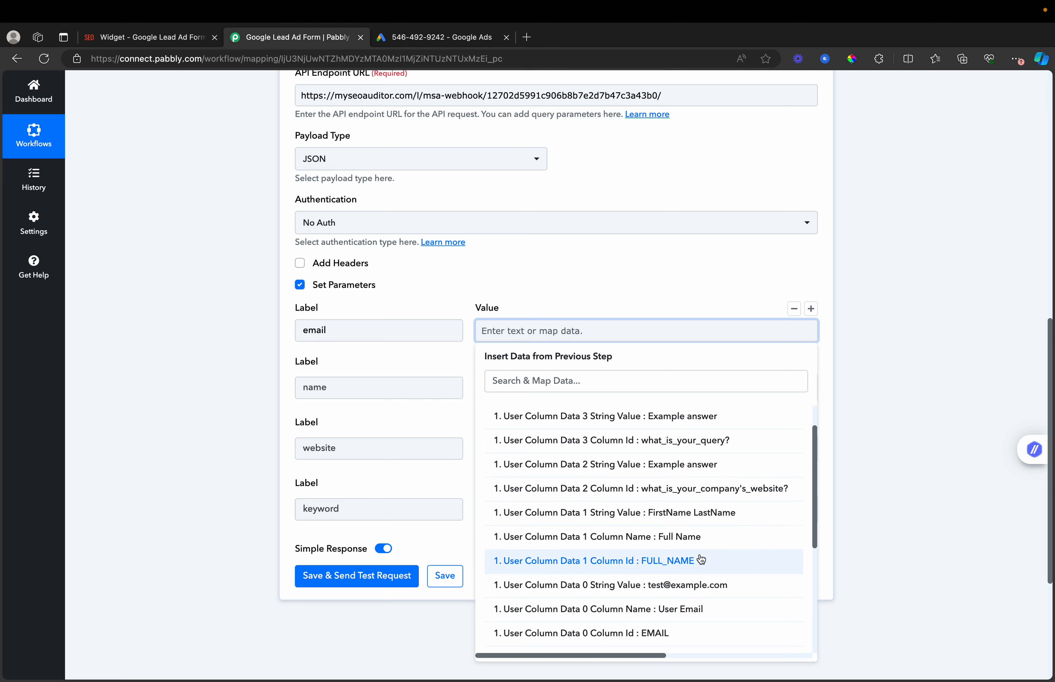
scroll(705, 534, down, 1)
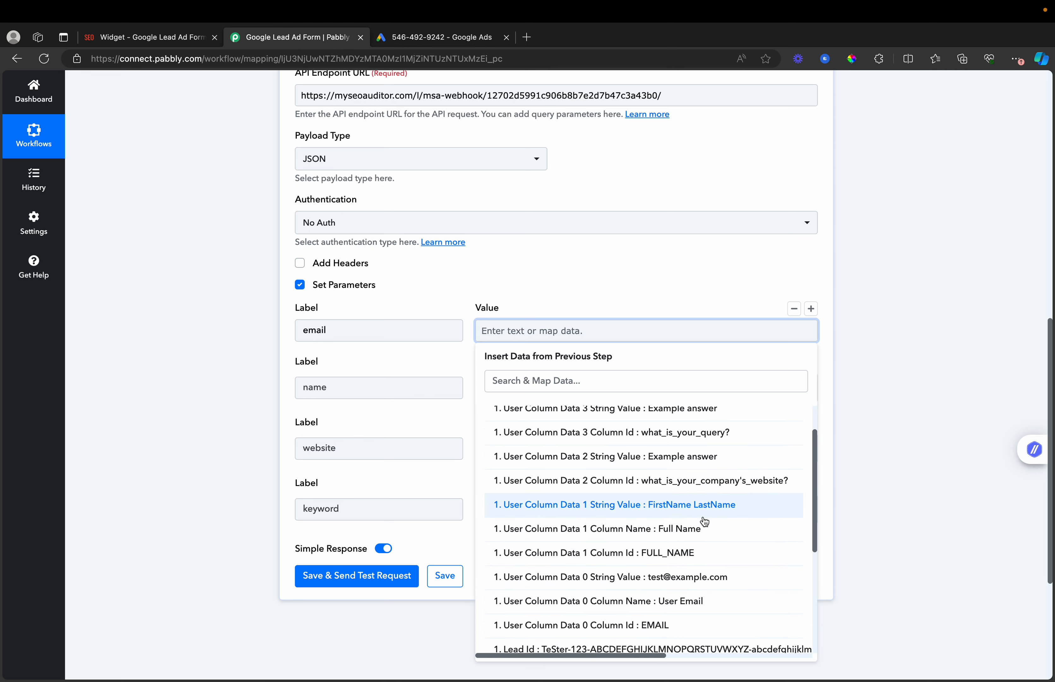
scroll(705, 522, down, 1)
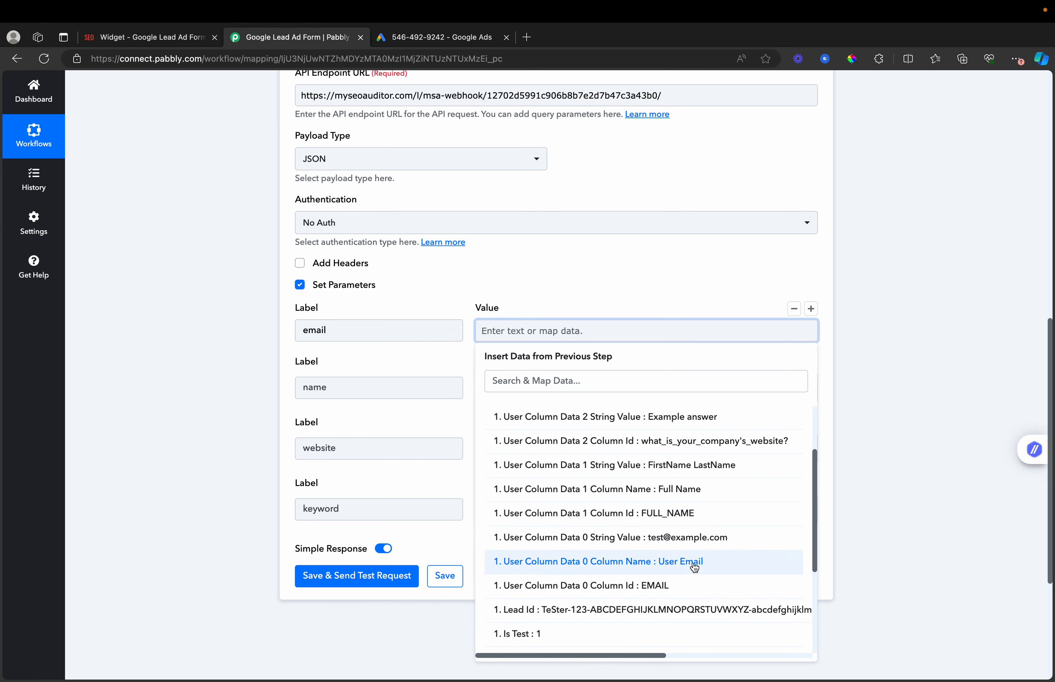
scroll(694, 567, up, 1)
scroll(694, 568, down, 1)
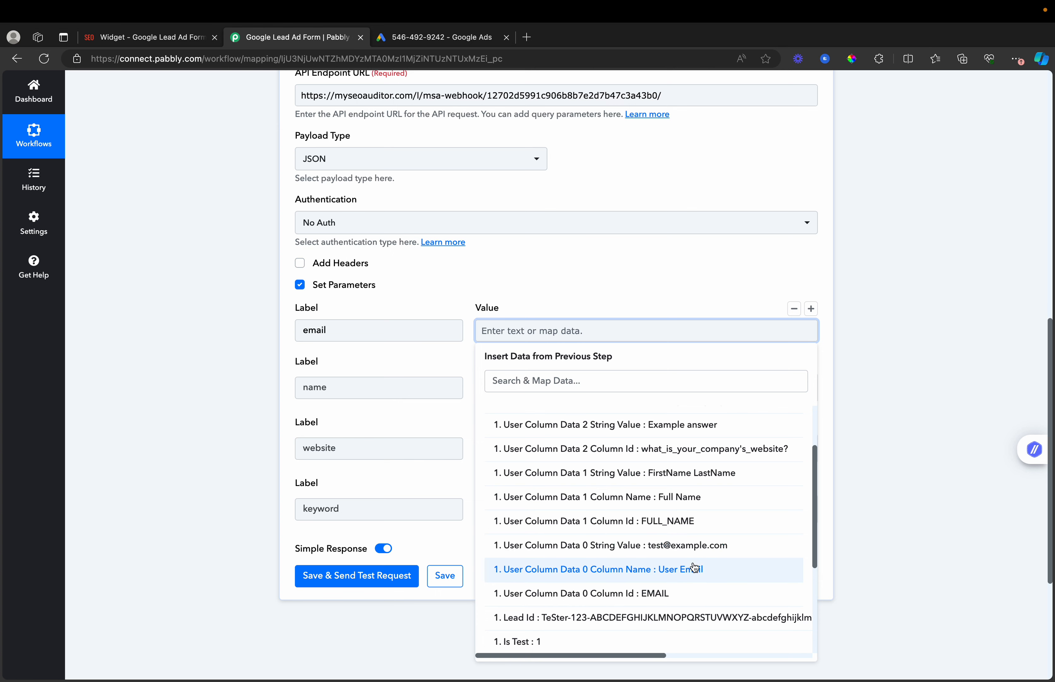
scroll(695, 568, down, 1)
scroll(695, 568, down, 1)
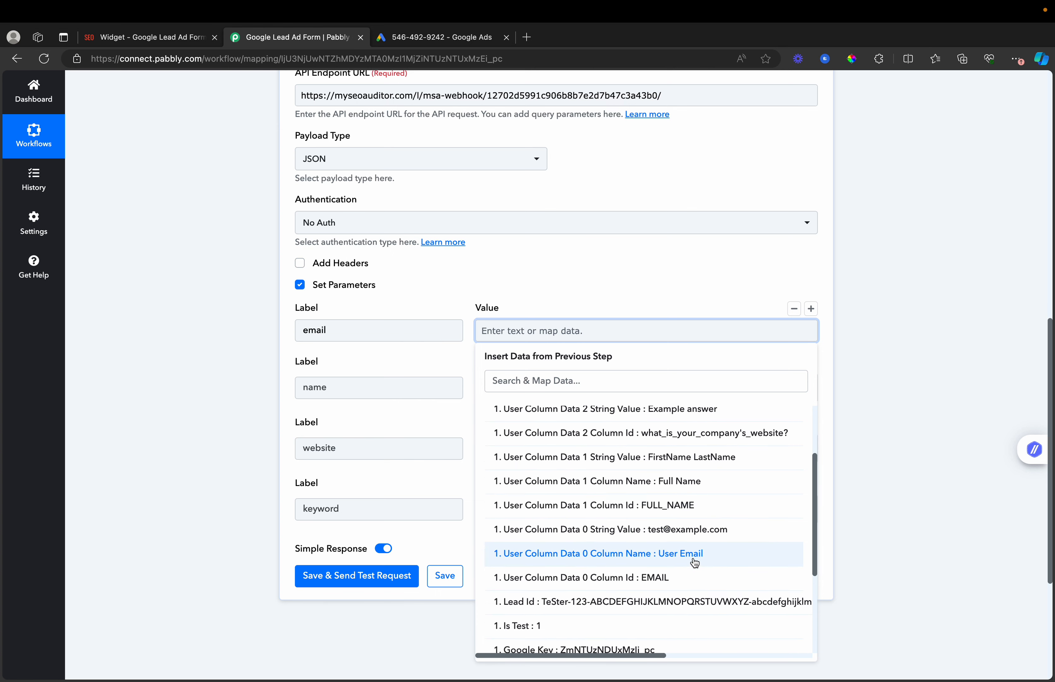
click(695, 563)
click(888, 377)
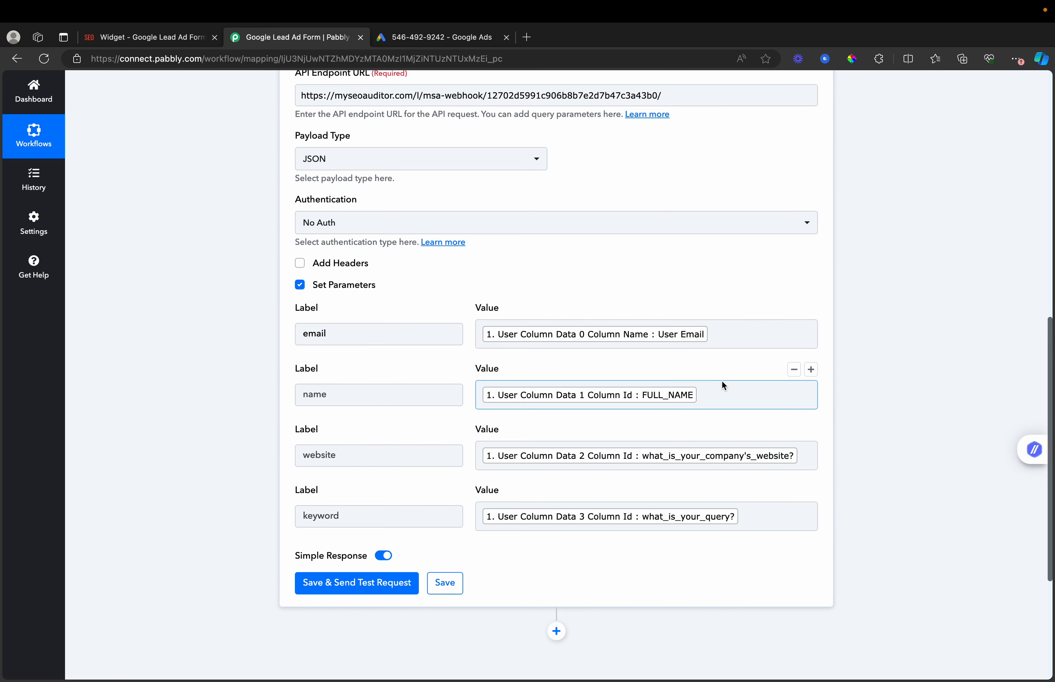
scroll(710, 364, up, 2)
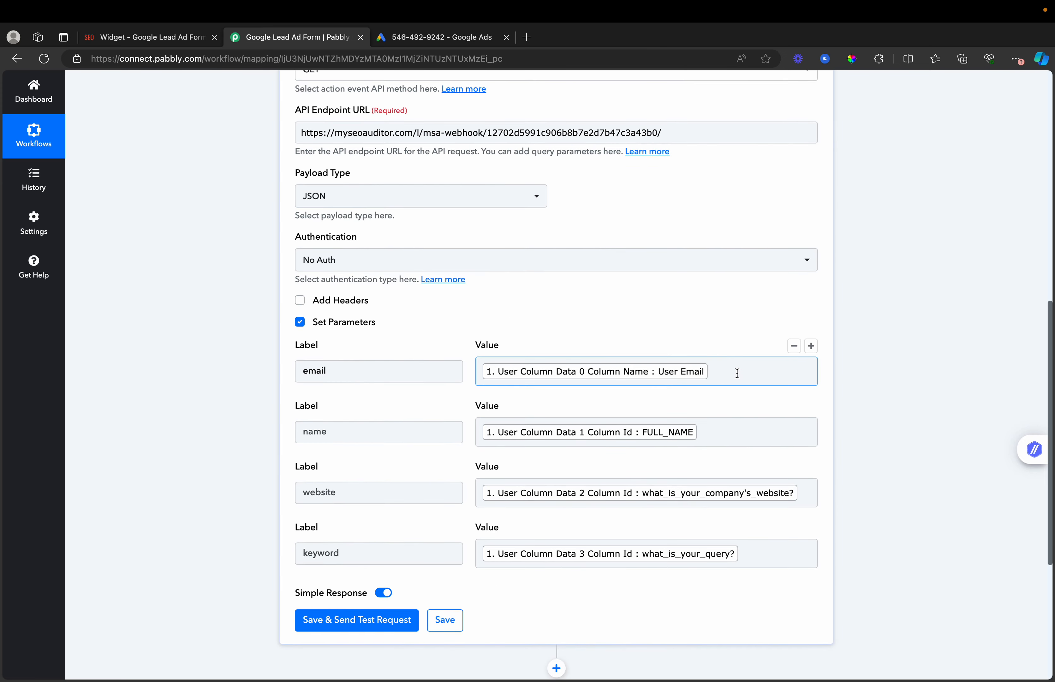
scroll(722, 351, up, 3)
scroll(740, 449, down, 5)
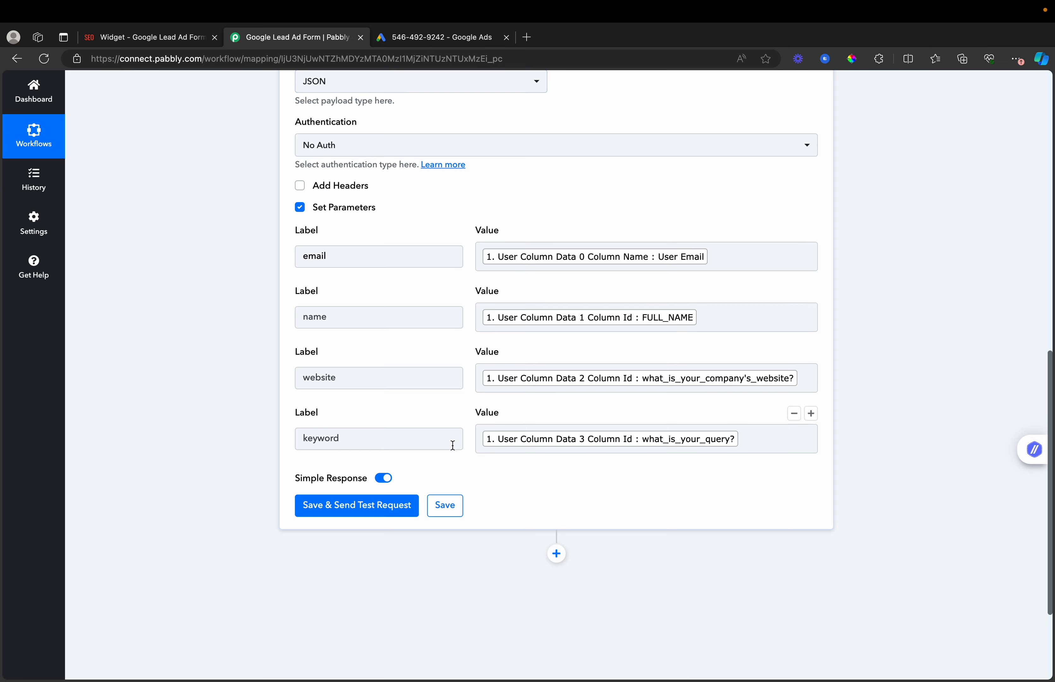
- Save the API request and send a test, receiving Access 1 with 'Data Updated'
click(350, 506)
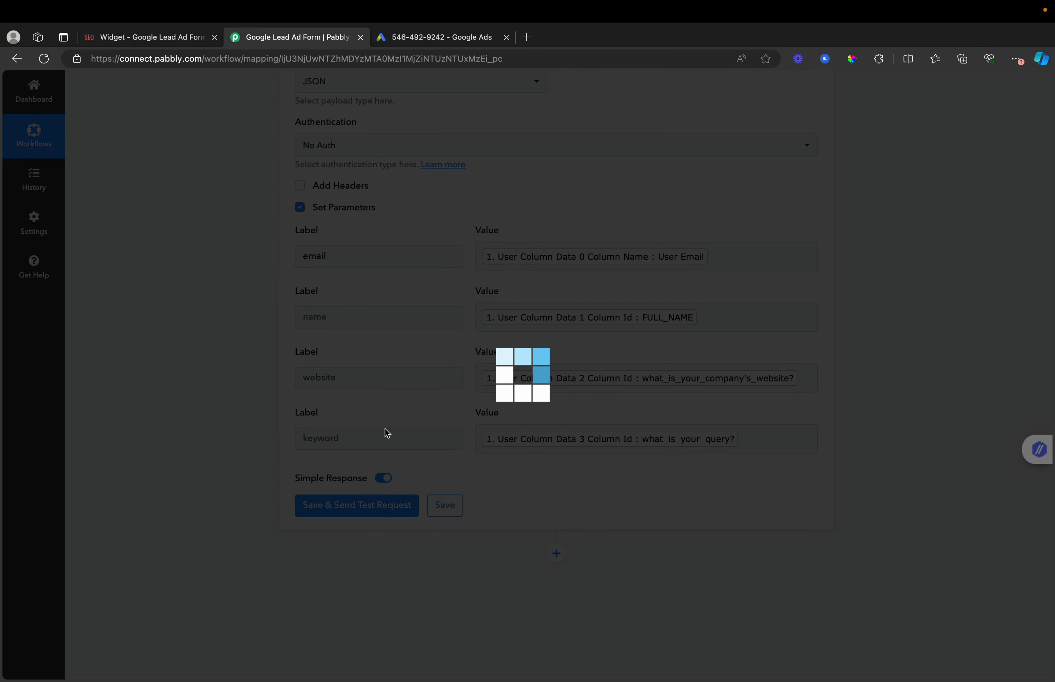
click(146, 38)
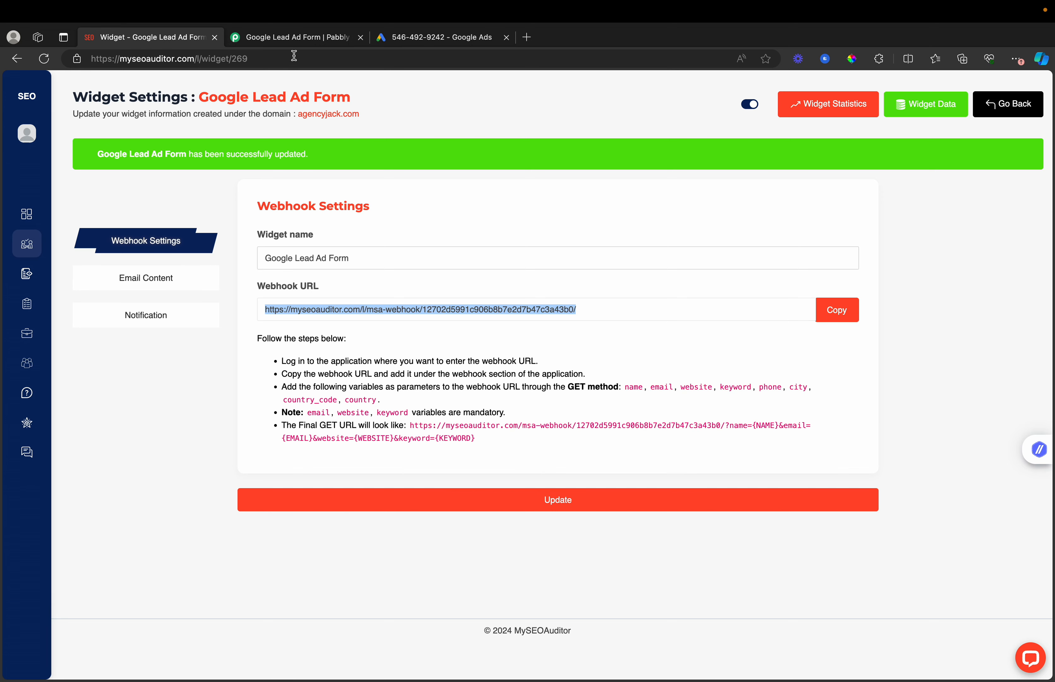
click(295, 39)
scroll(615, 382, down, 5)
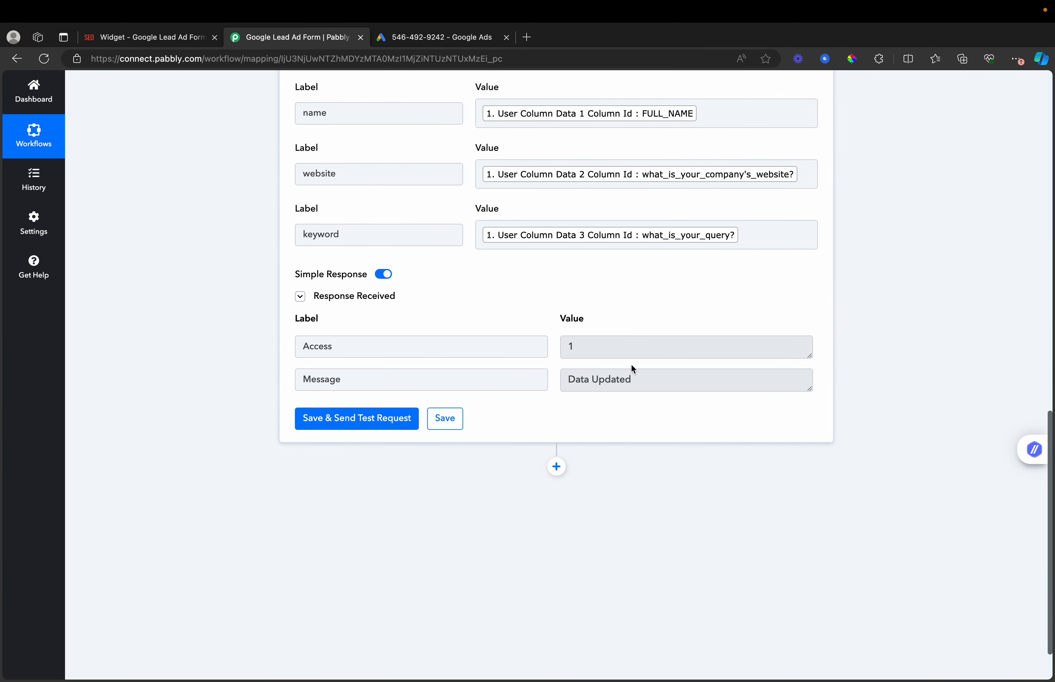
- Open the AgencyJack workspace from MySEOAuditor's workspaces list
click(150, 39)
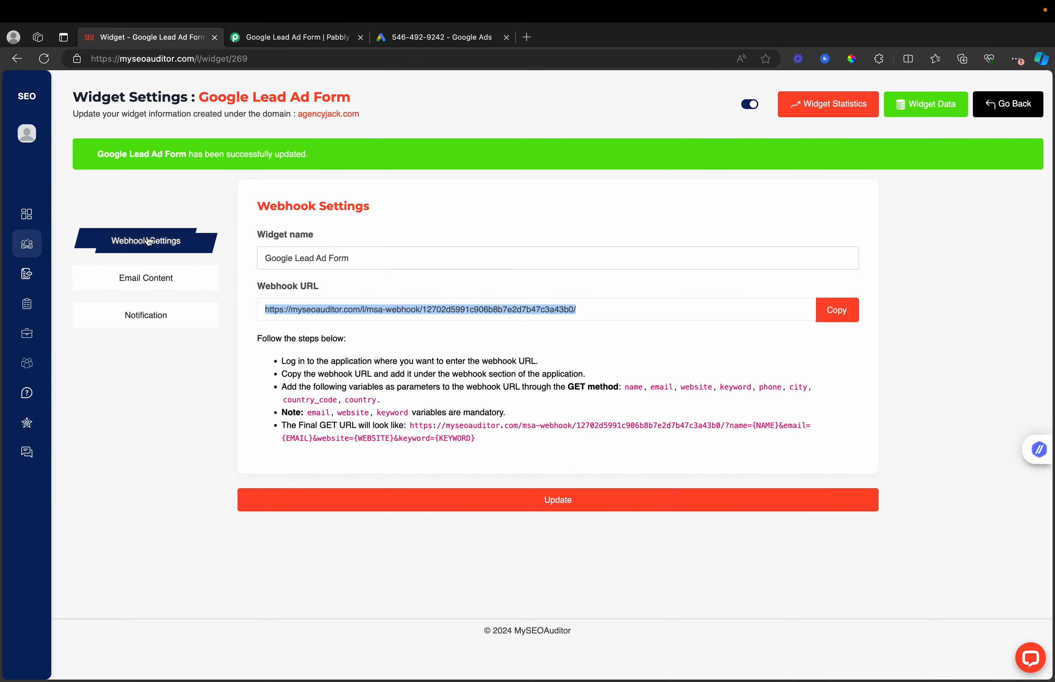
mouse_move(48, 271)
click(80, 278)
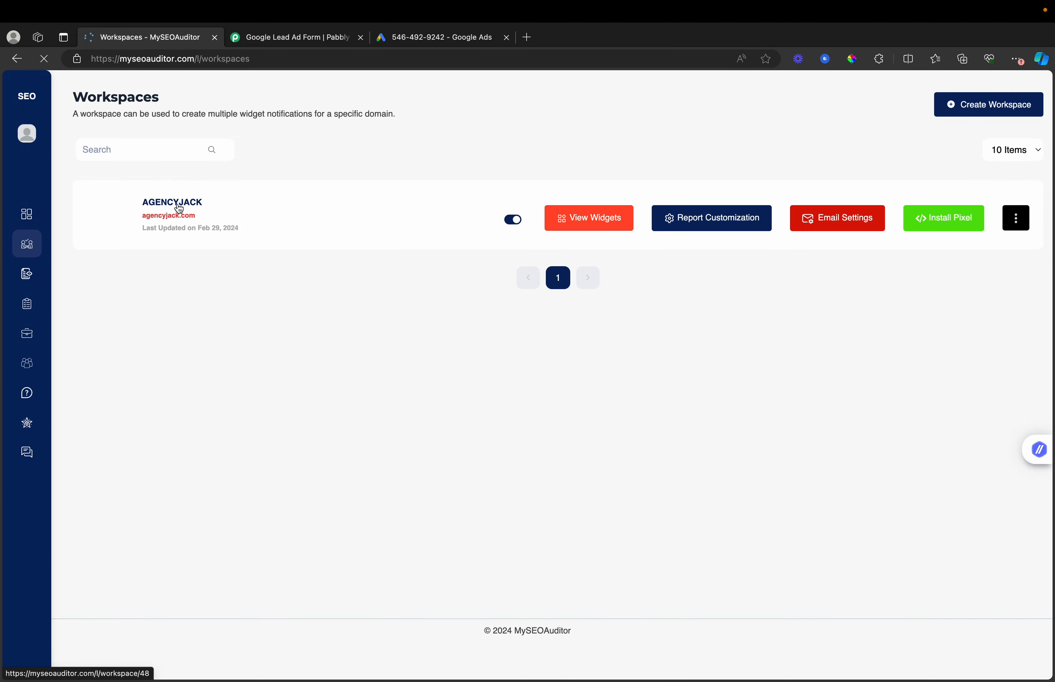
click(175, 205)
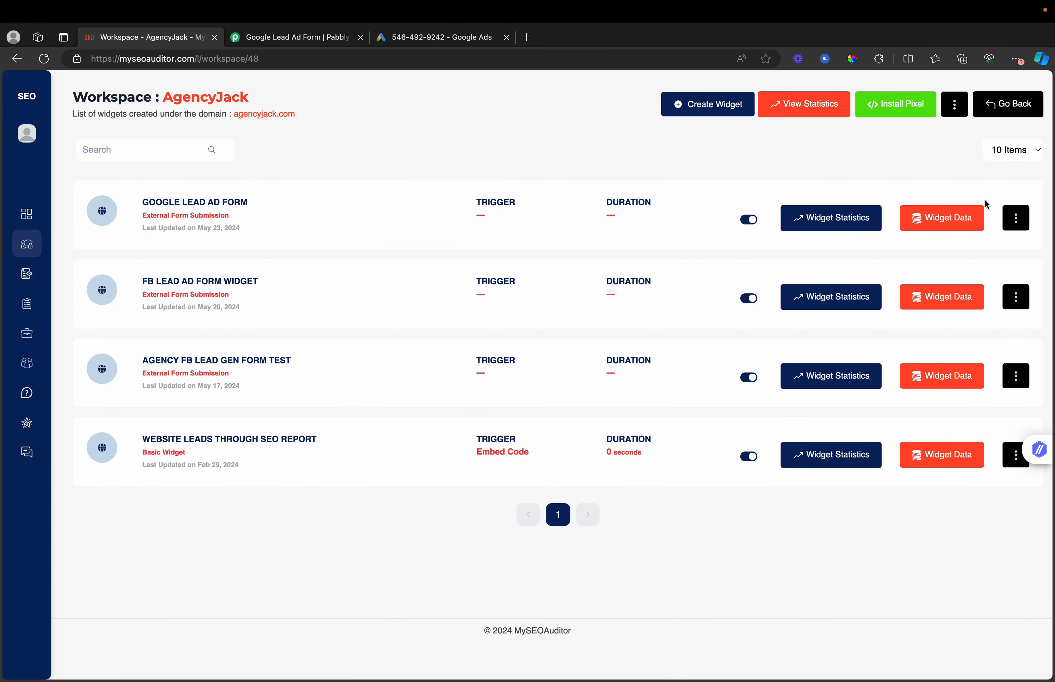
- View the Google Lead Ad Form widget data showing the test entry as Processing, then return to Pabbly
click(938, 218)
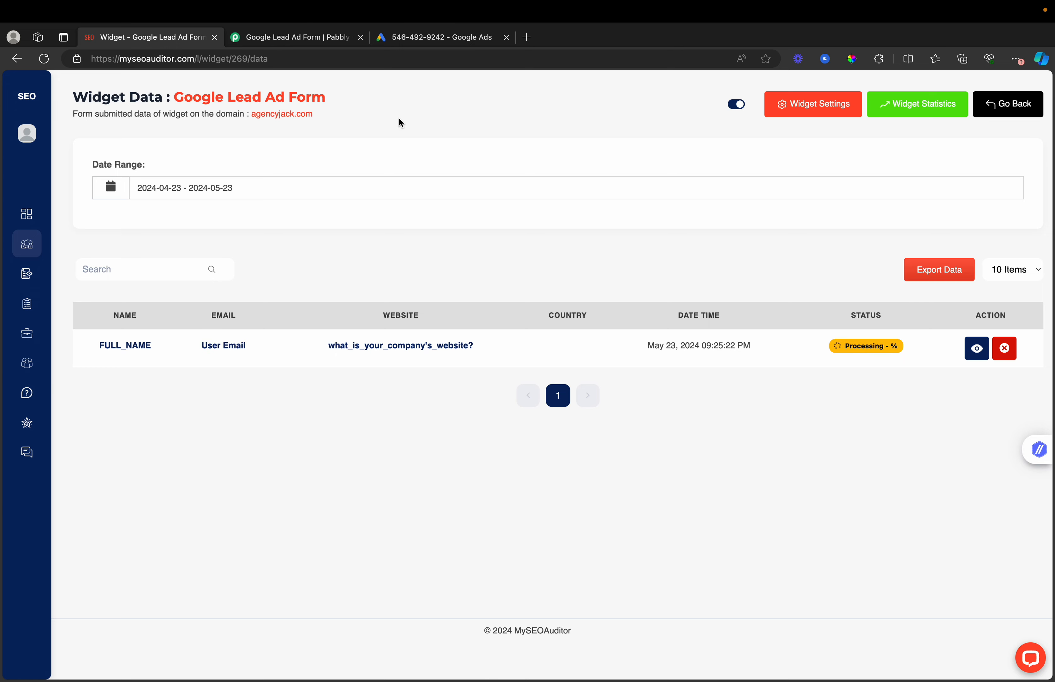
click(308, 51)
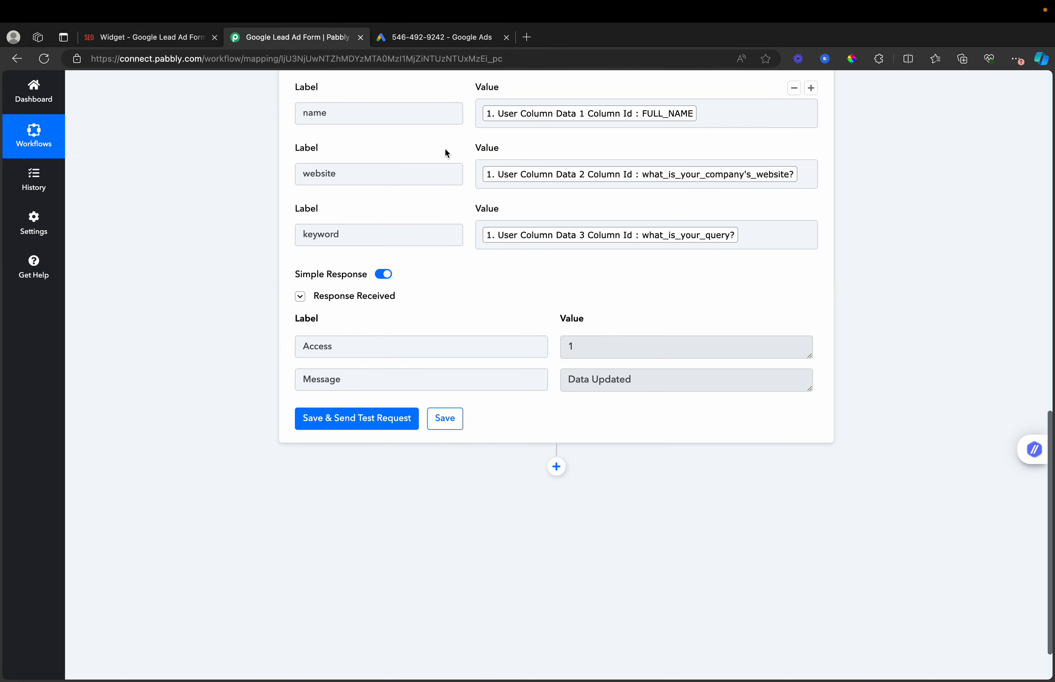
- Send test data from the Google Ads lead form's Webhook integration section
scroll(659, 367, up, 5)
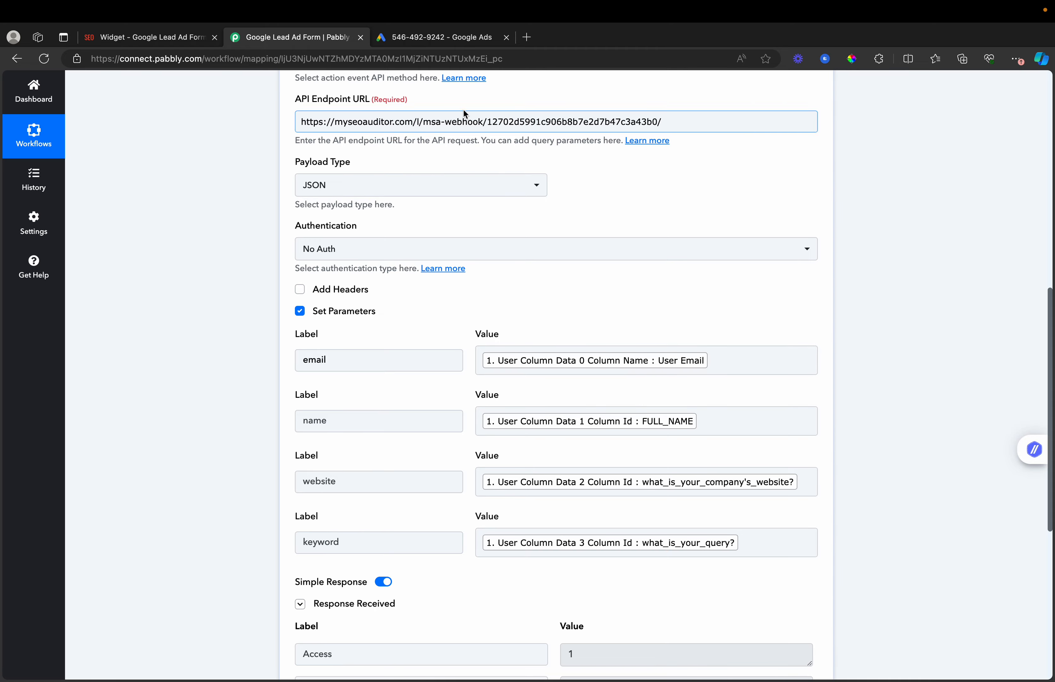
click(437, 37)
scroll(215, 436, down, 2)
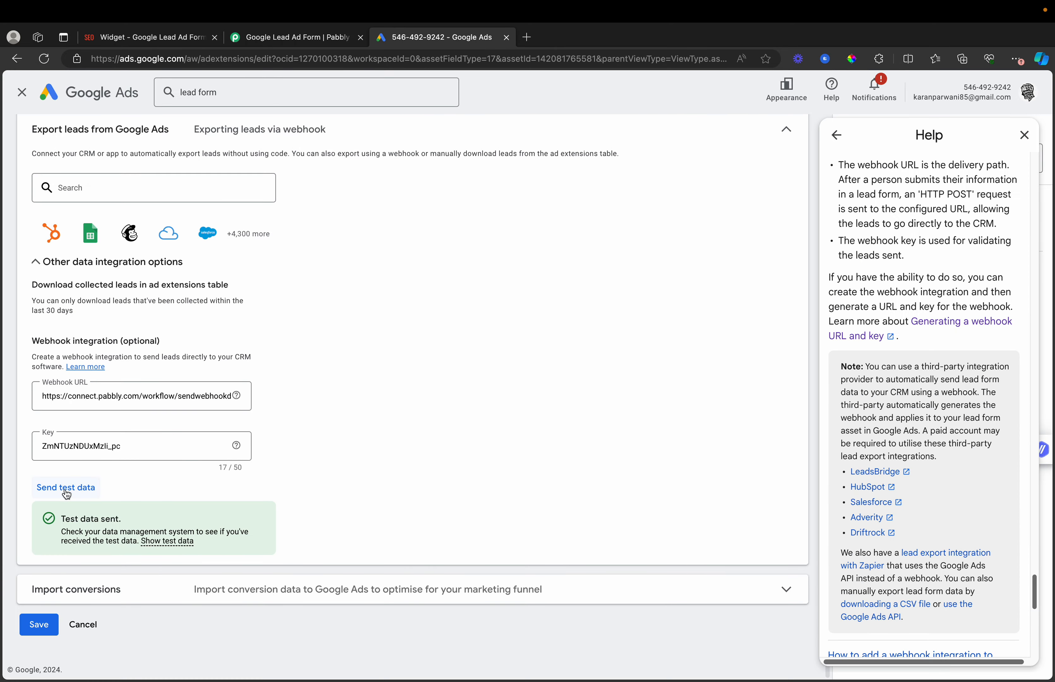
scroll(67, 492, up, 3)
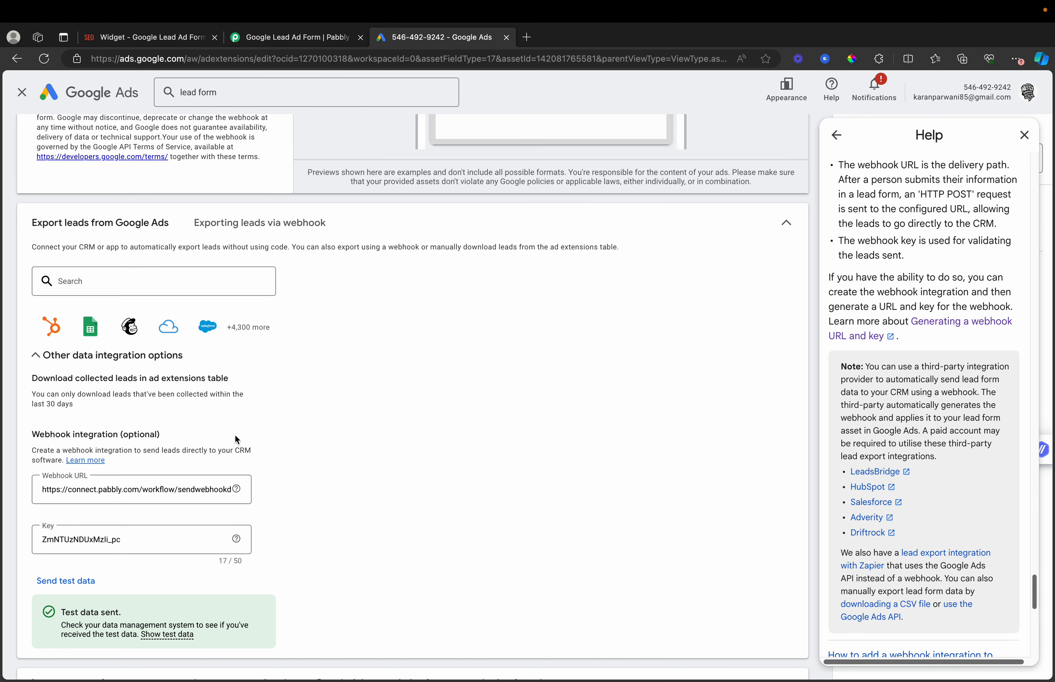
scroll(236, 439, down, 3)
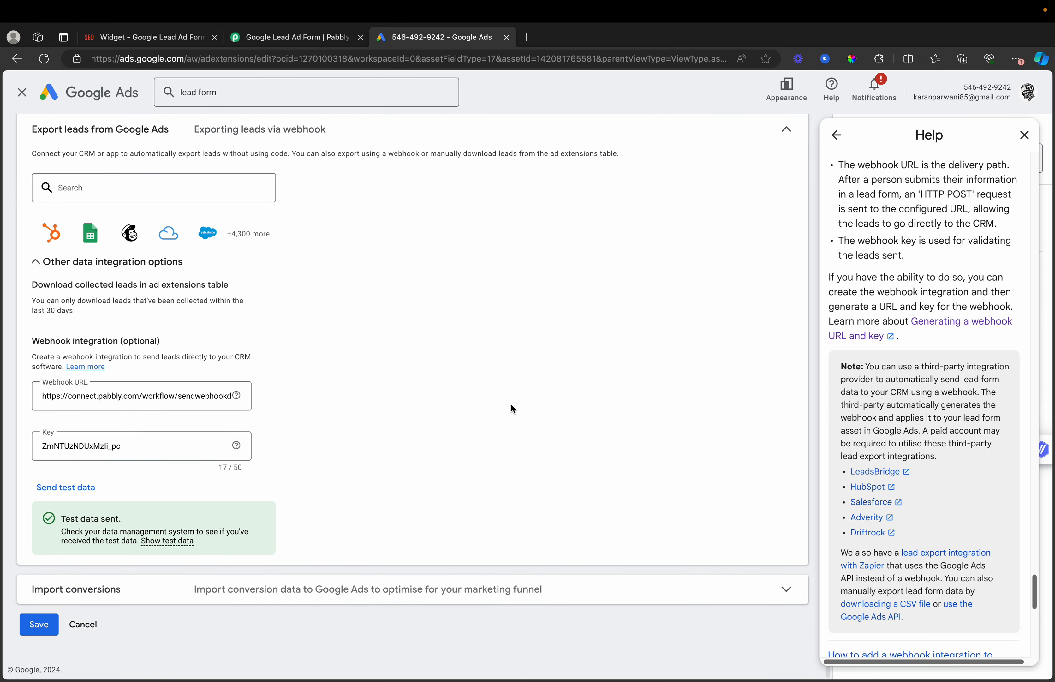
click(78, 488)
click(154, 42)
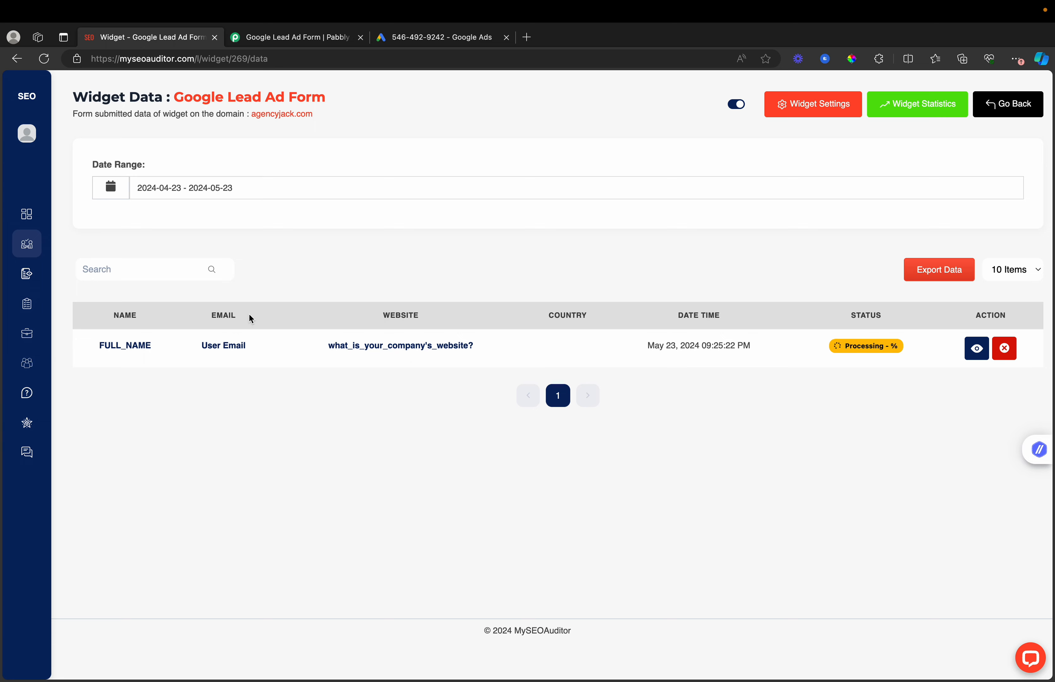
- Reload the widget data to see the second submission at 09:26:22 PM, Processing
click(43, 59)
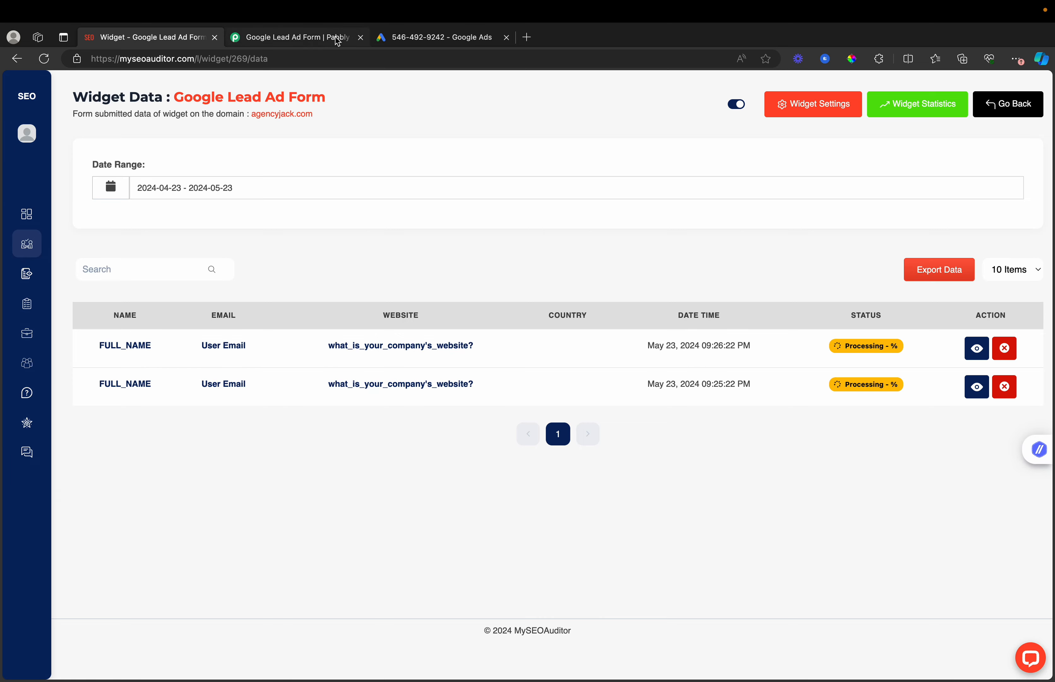
click(306, 38)
scroll(384, 155, down, 10)
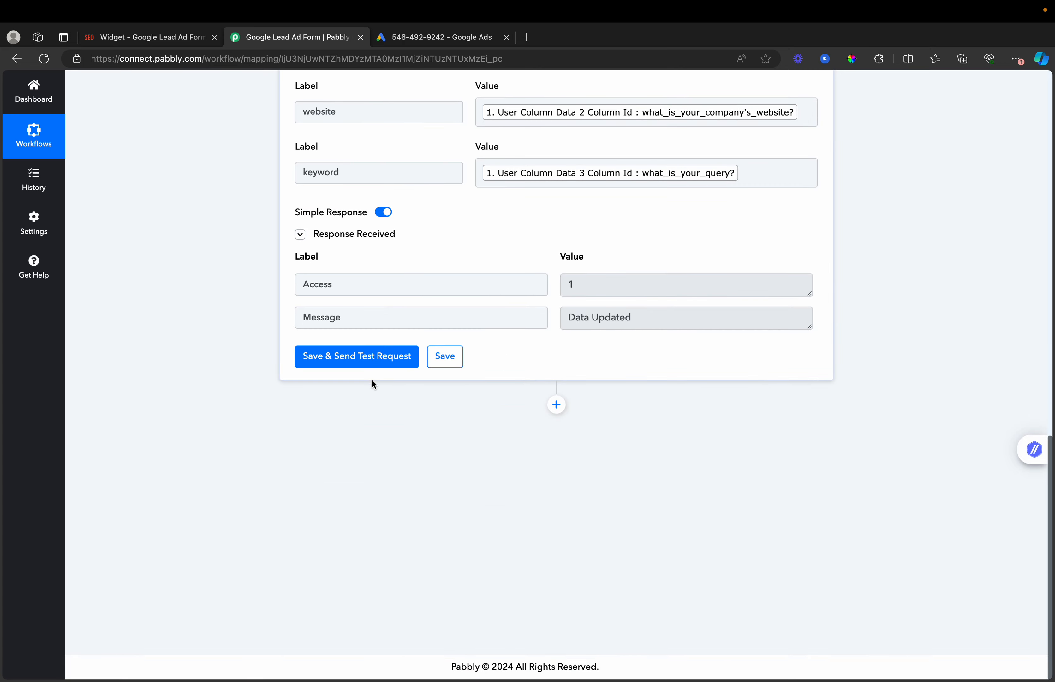
scroll(375, 383, up, 10)
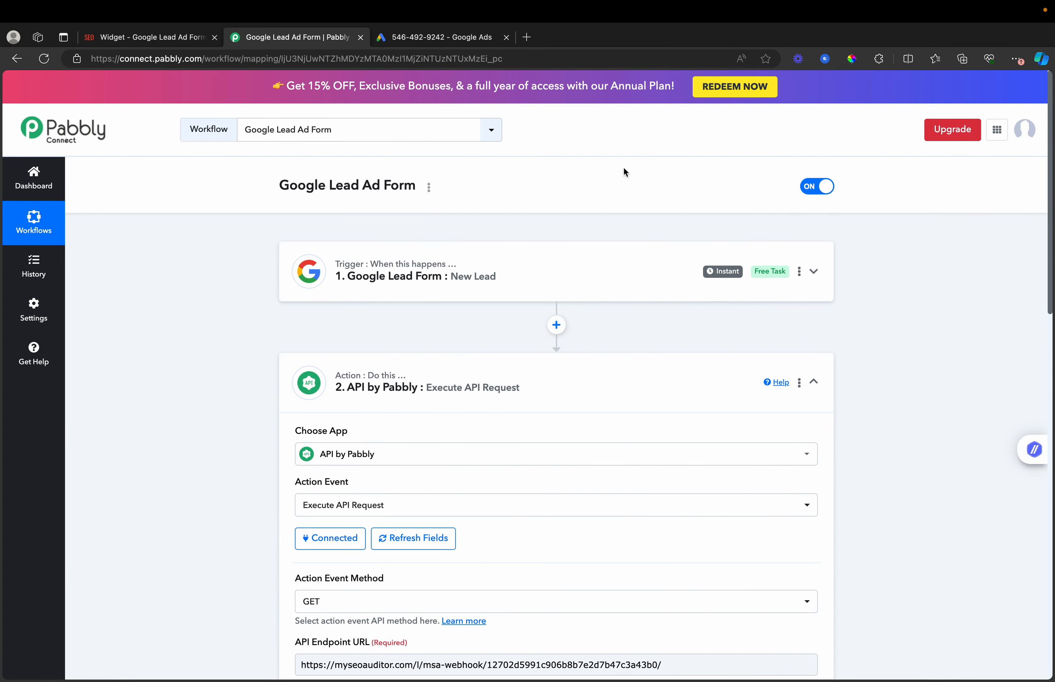
- Save the Google Ads lead form webhook settings
click(434, 37)
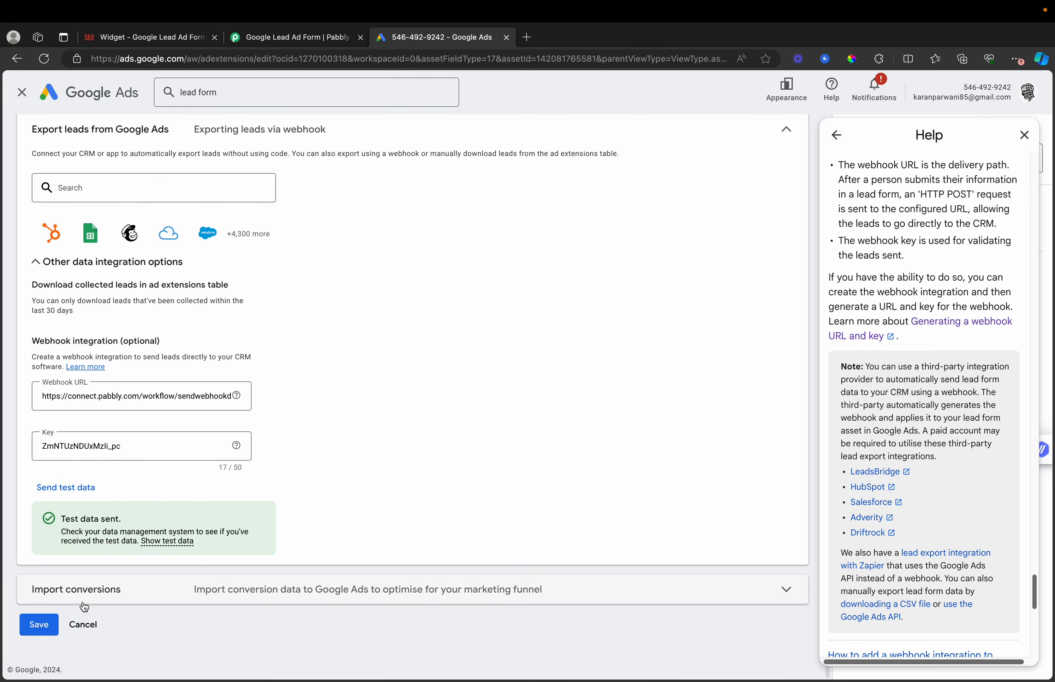
click(40, 625)
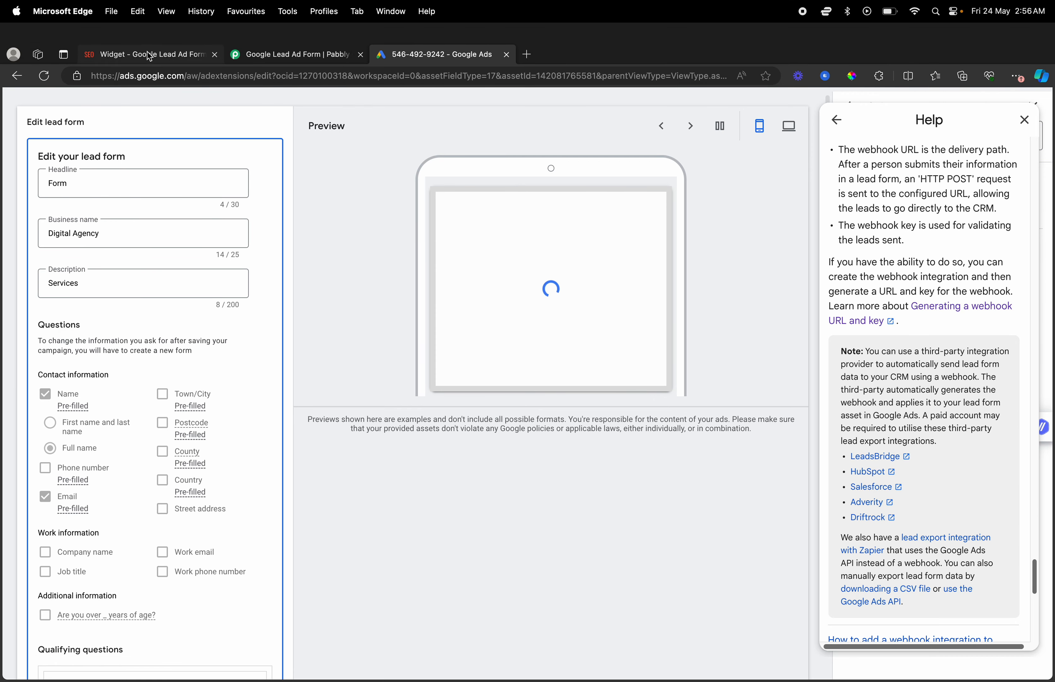
click(146, 51)
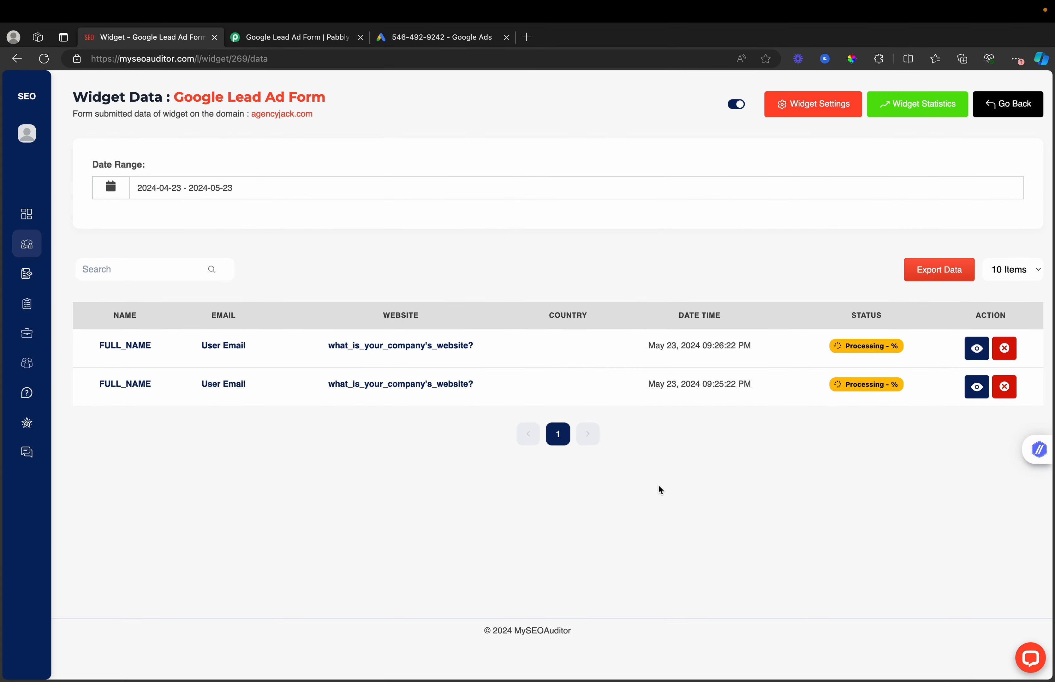